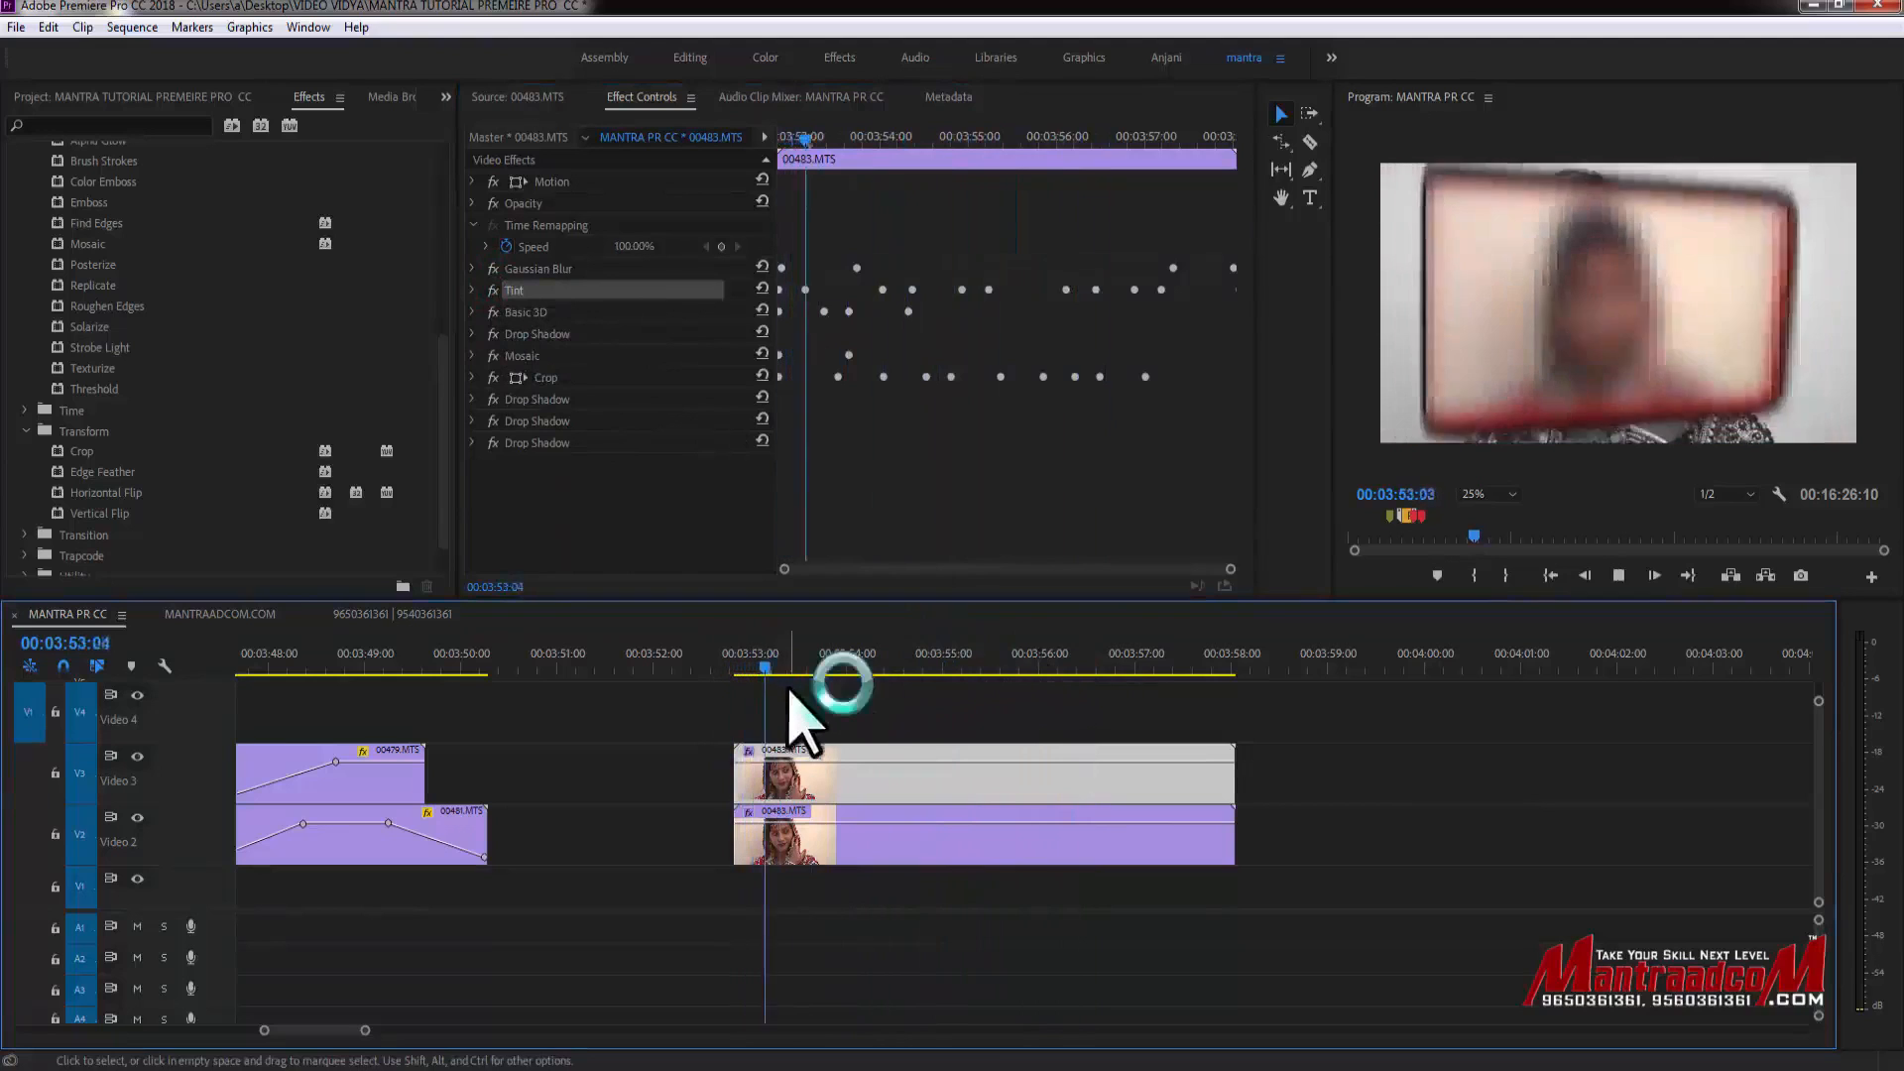
# - Select the upper 00483.MTS clip on Video 3 and switch off its Basic 3D effect, previewing the result
pyautogui.click(845, 710)
pyautogui.click(860, 769)
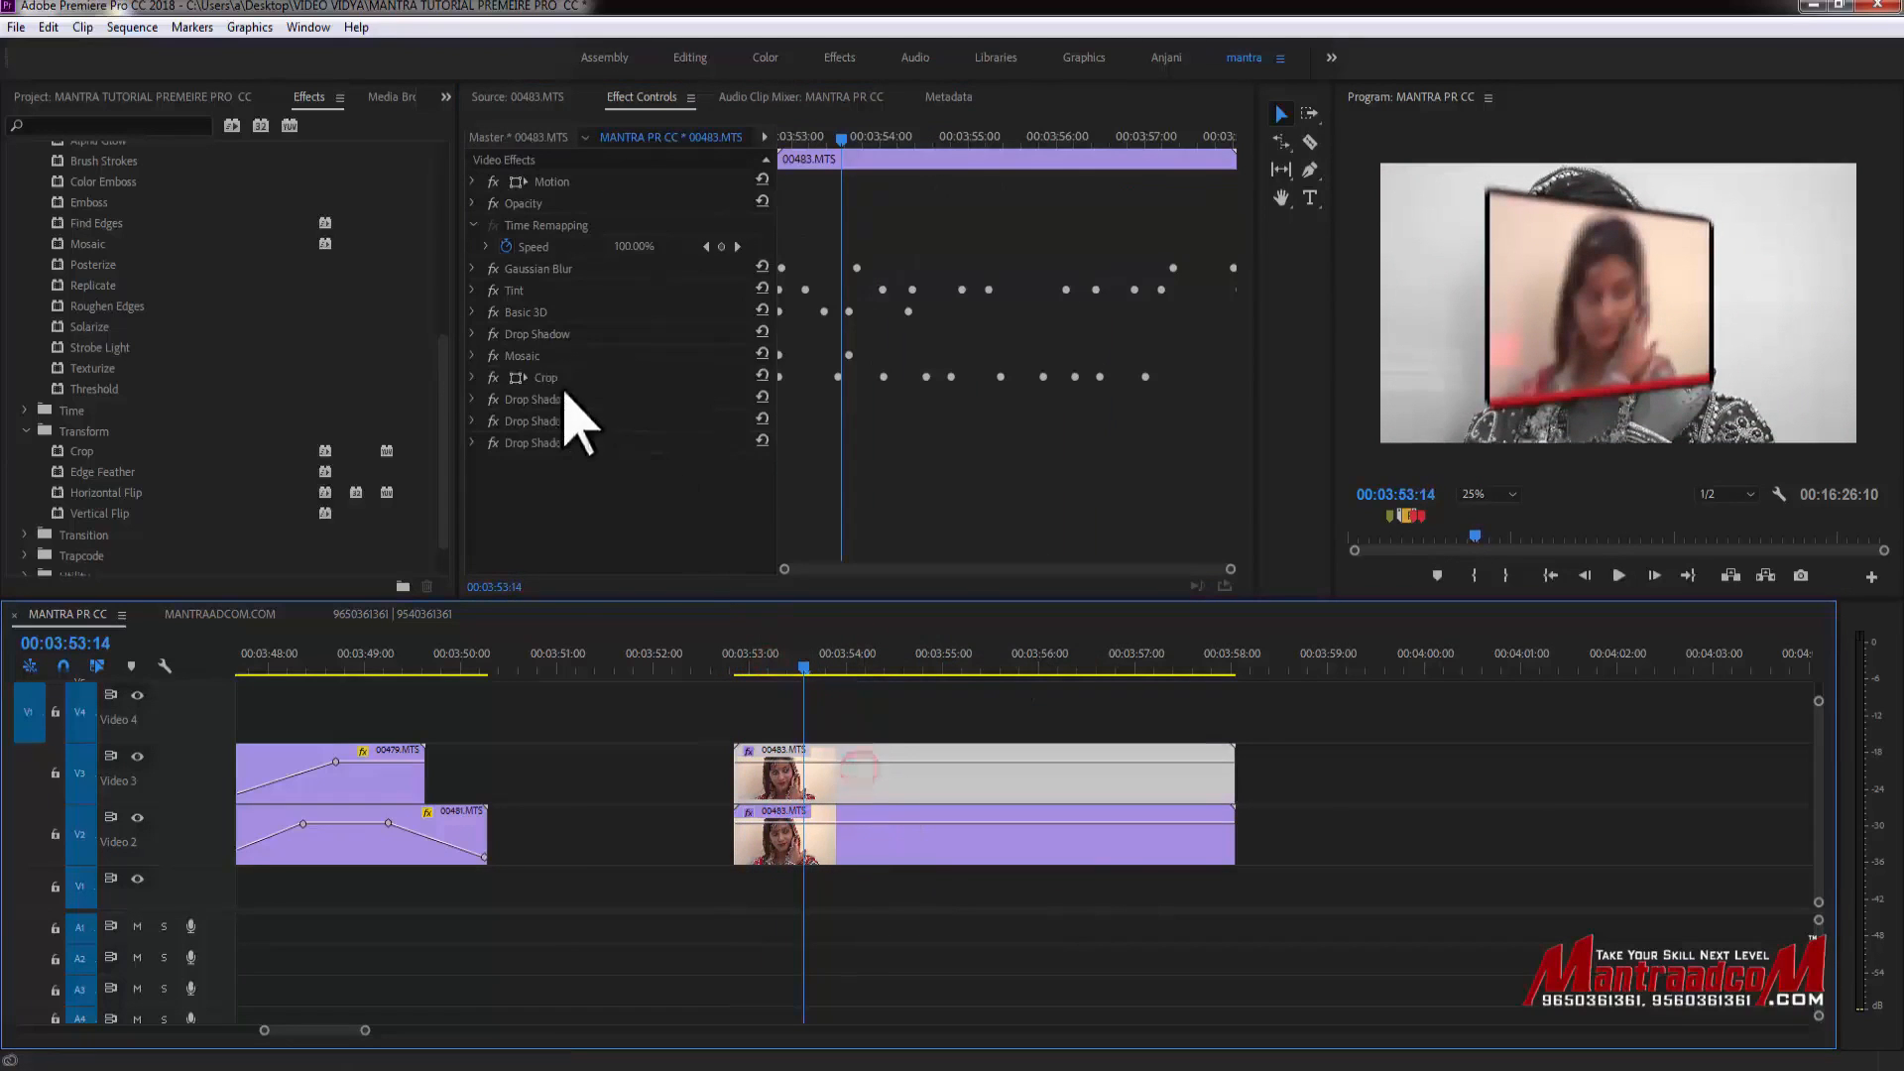
pyautogui.click(492, 313)
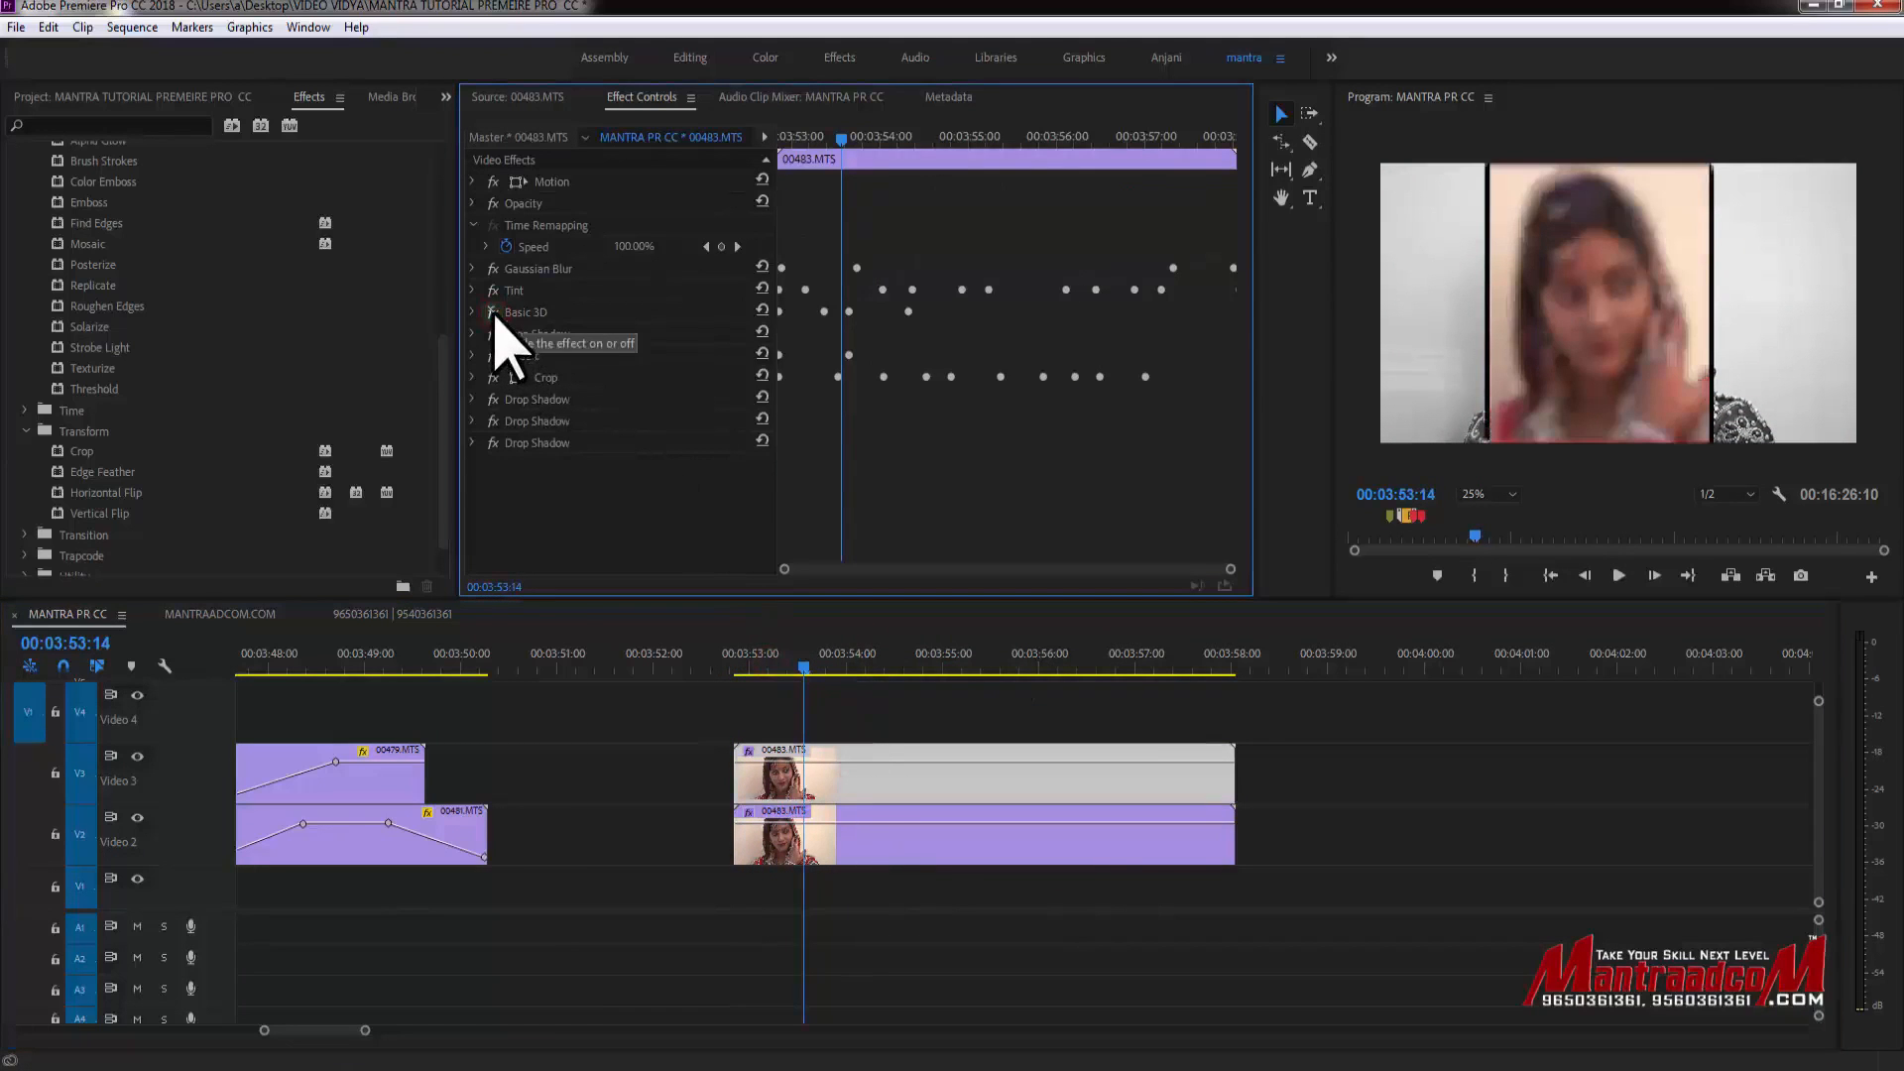
pyautogui.moveTo(752, 665); pyautogui.dragTo(812, 670)
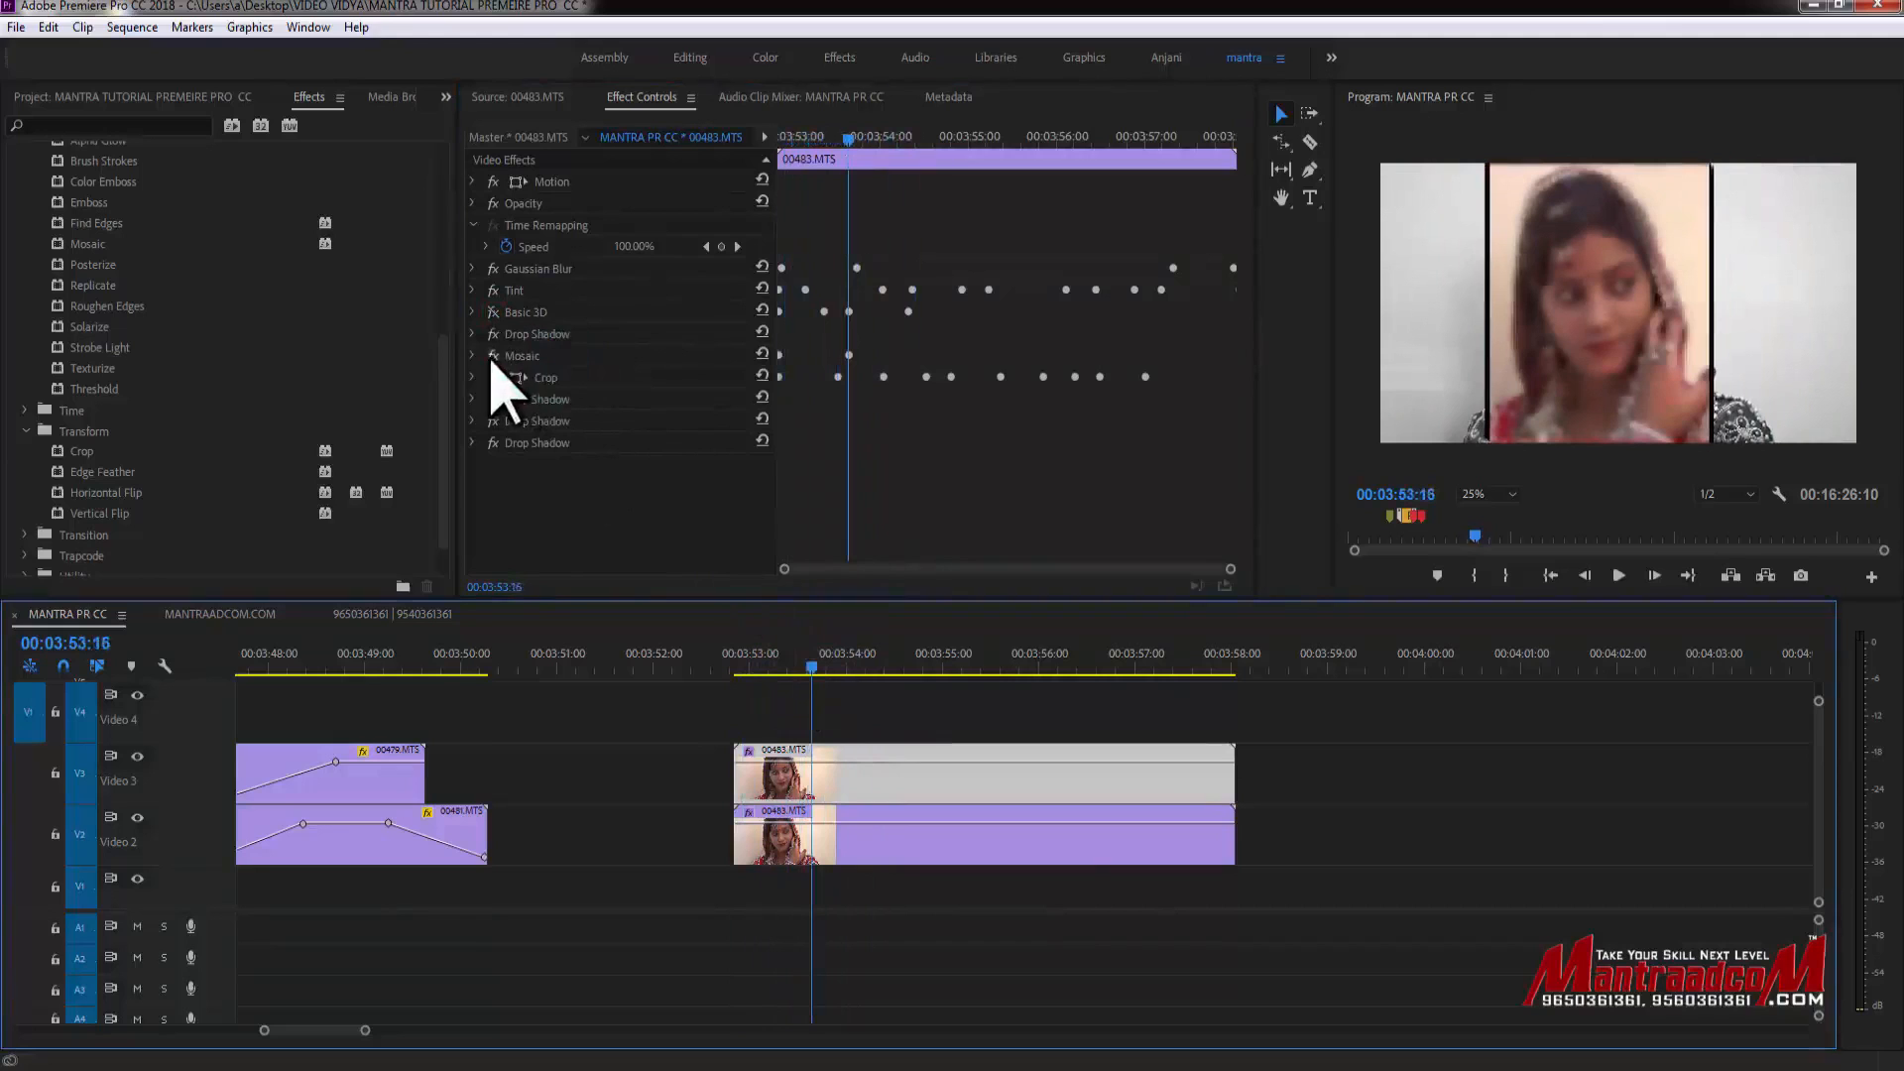
pyautogui.click(732, 667)
pyautogui.moveTo(732, 667); pyautogui.dragTo(985, 674)
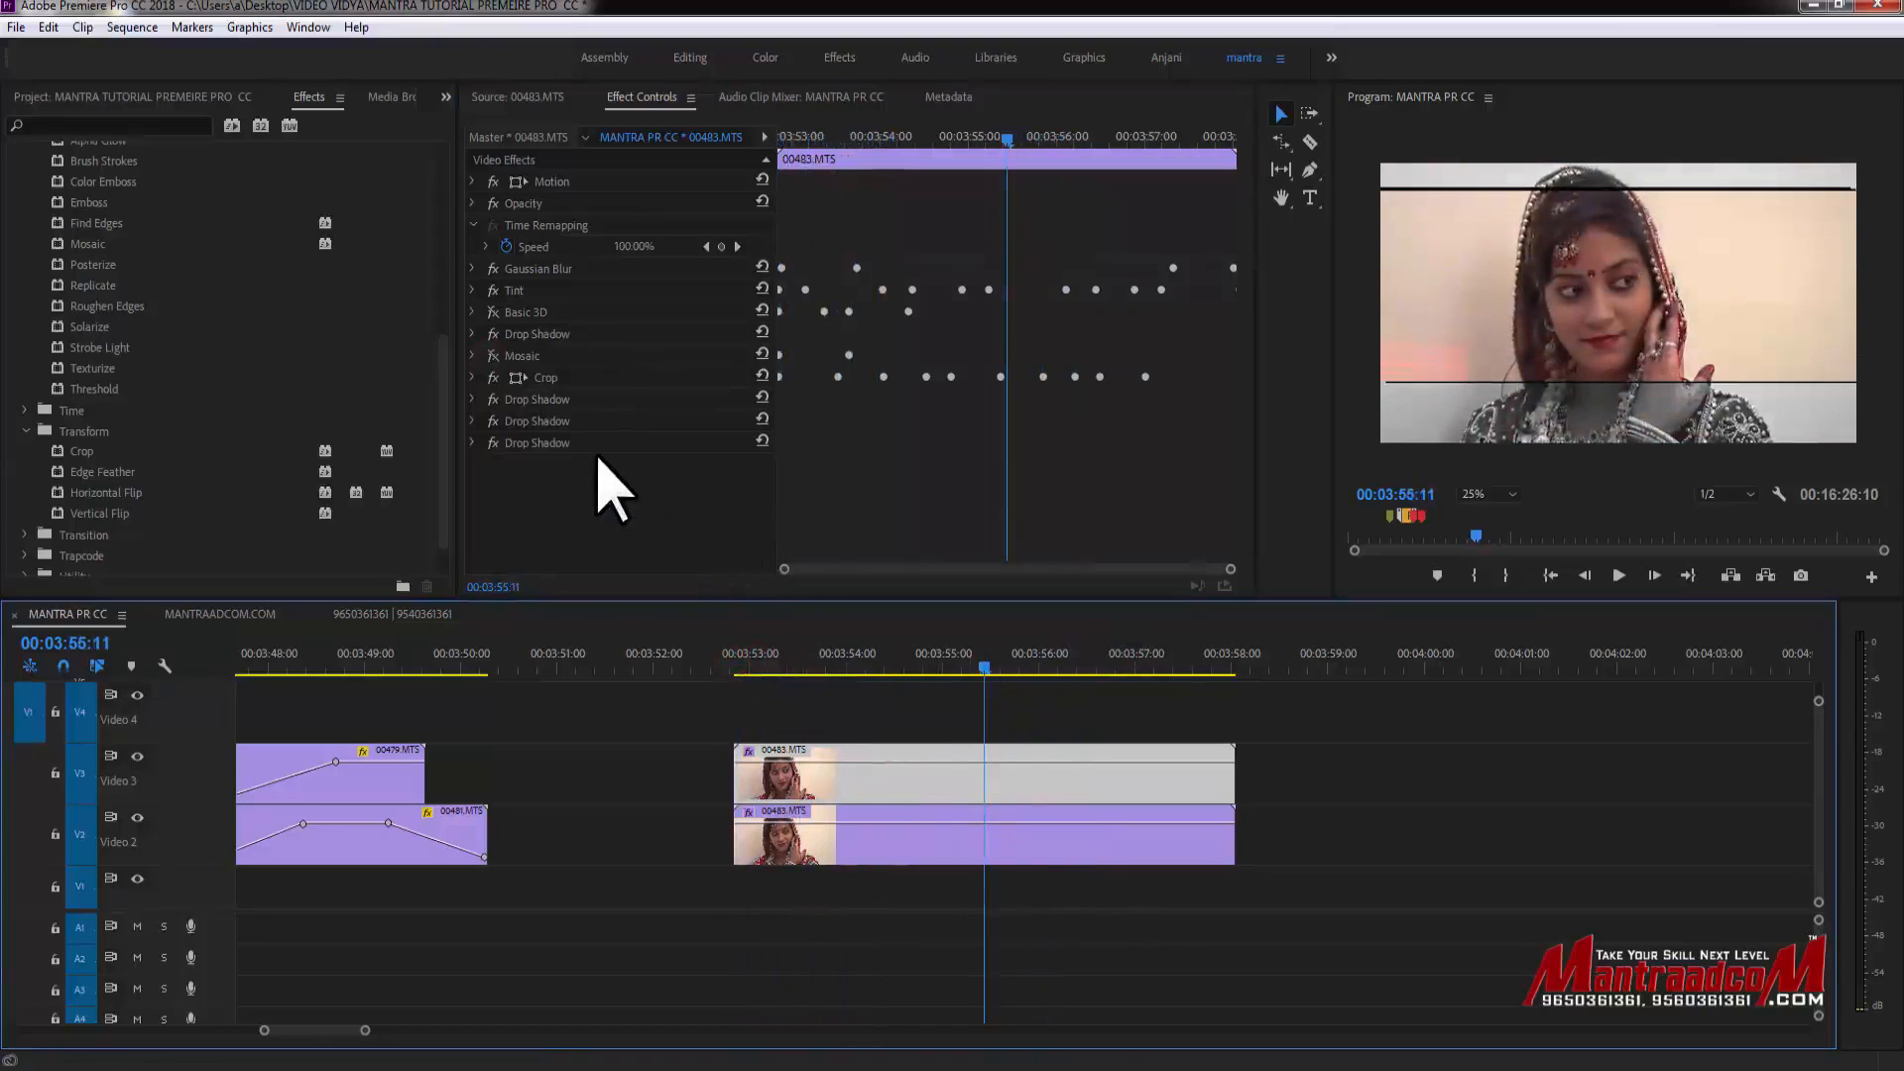
pyautogui.moveTo(551, 444)
pyautogui.mouseDown()
pyautogui.moveTo(407, 786)
pyautogui.moveTo(567, 434)
pyautogui.mouseUp()
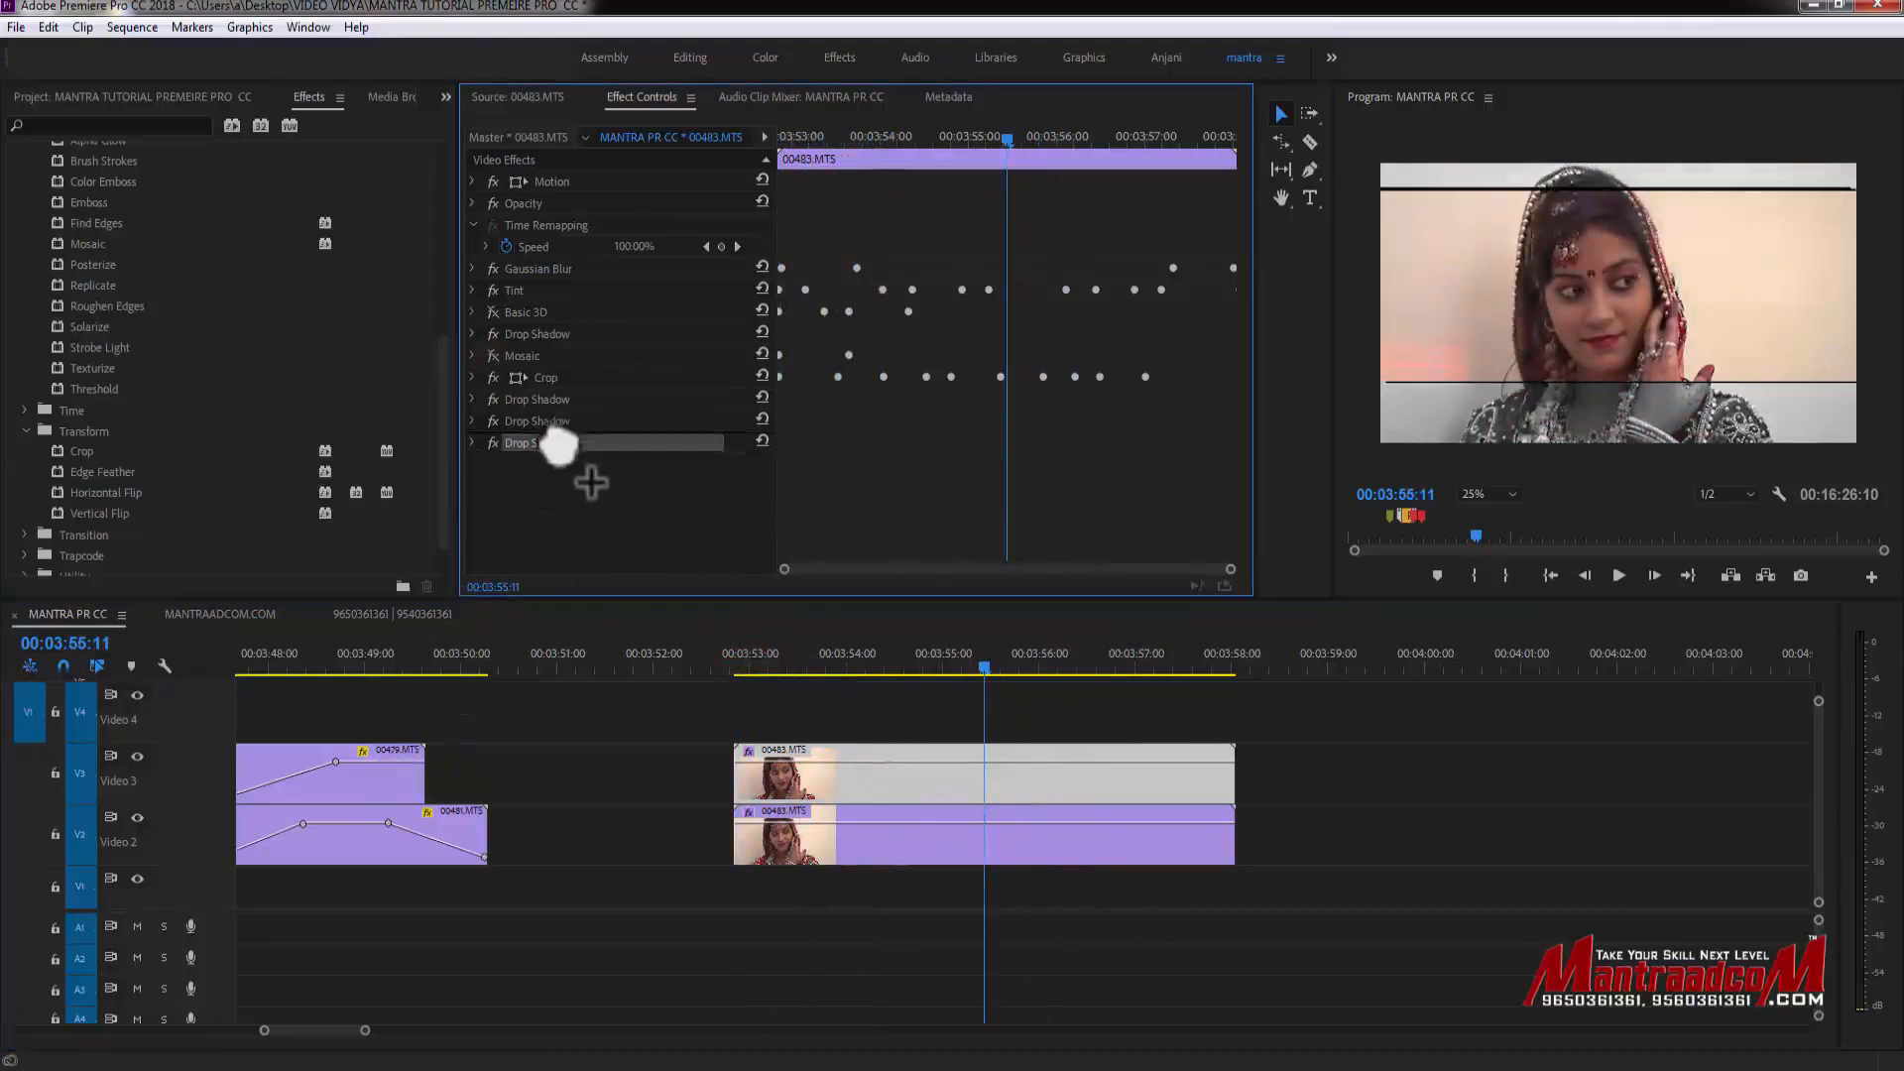
# - Add clip 00462.MTS from the project's FOOTAGE folder onto Video 2 after the existing clips
pyautogui.click(119, 97)
pyautogui.click(104, 359)
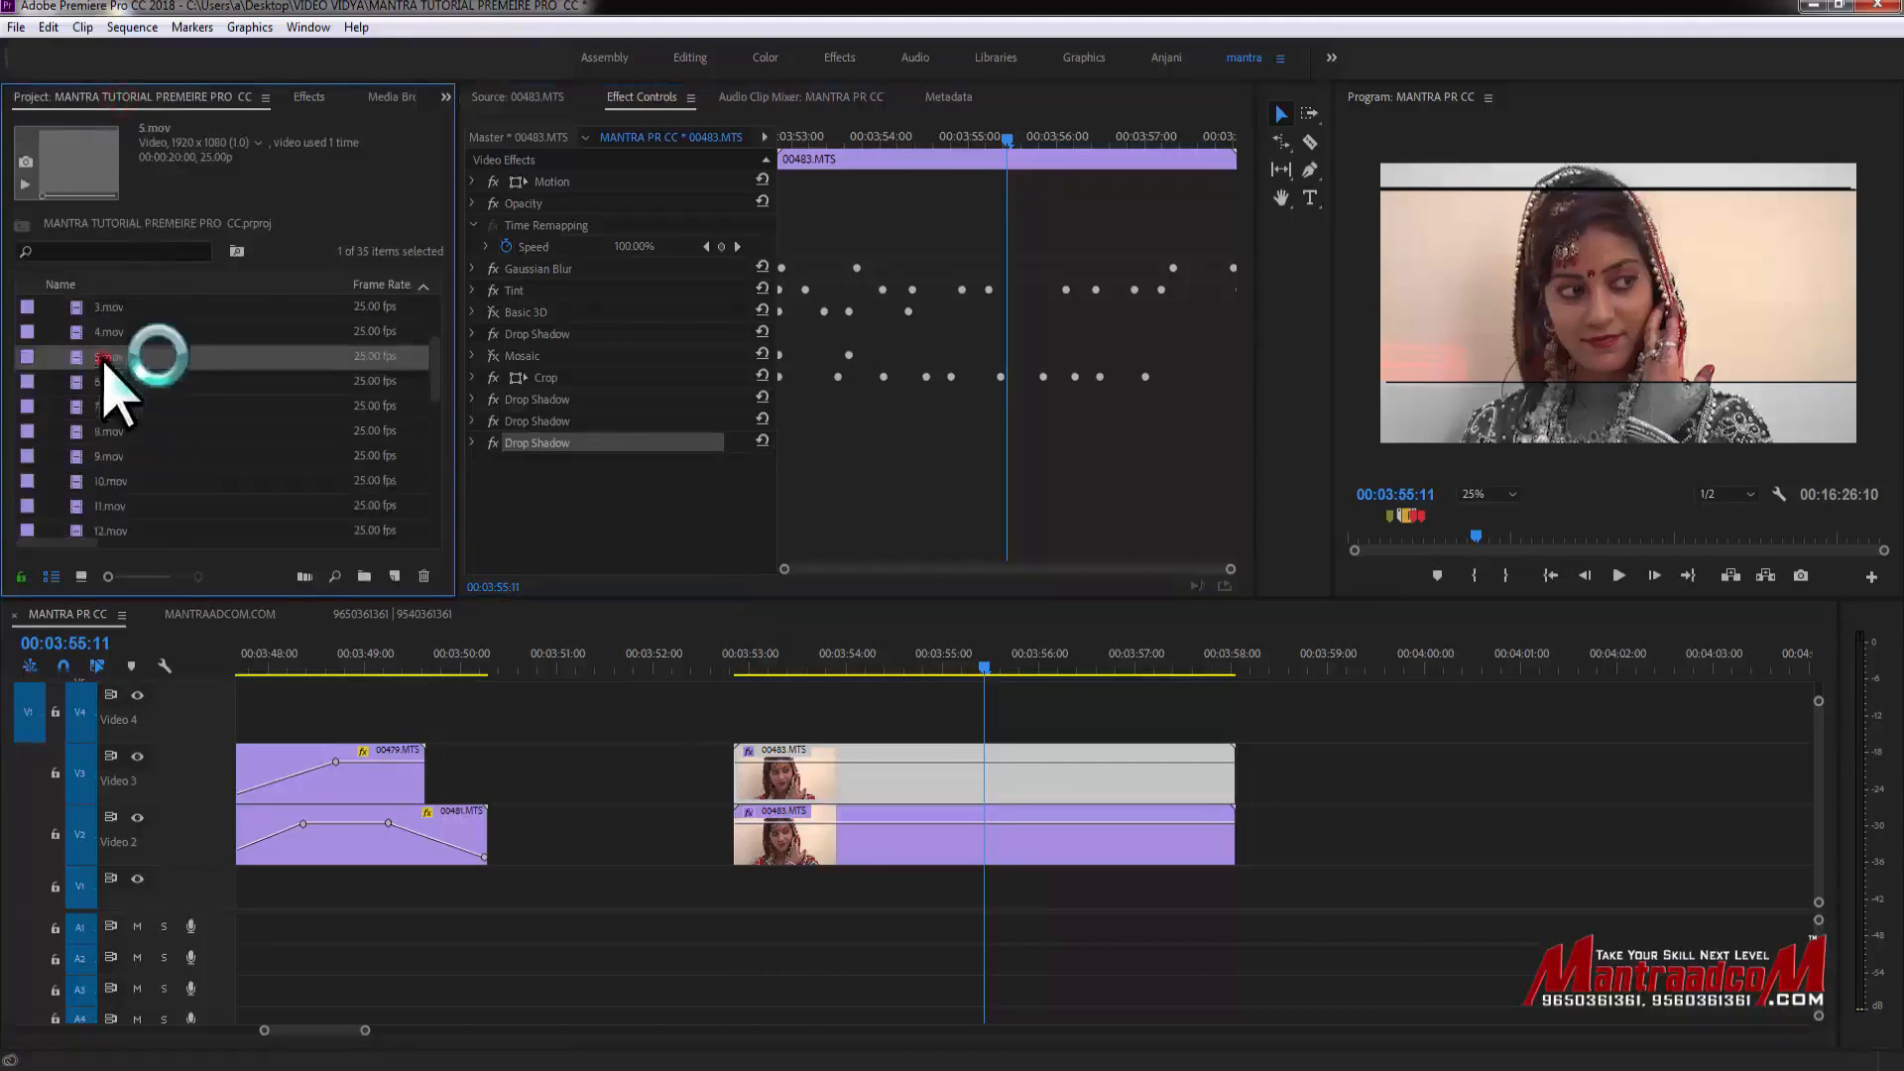
pyautogui.scroll(2, 107, 437)
pyautogui.click(55, 358)
pyautogui.moveTo(135, 433); pyautogui.dragTo(1290, 843)
# - Copy the upper 00483.MTS clip on Video 3
pyautogui.click(1019, 786)
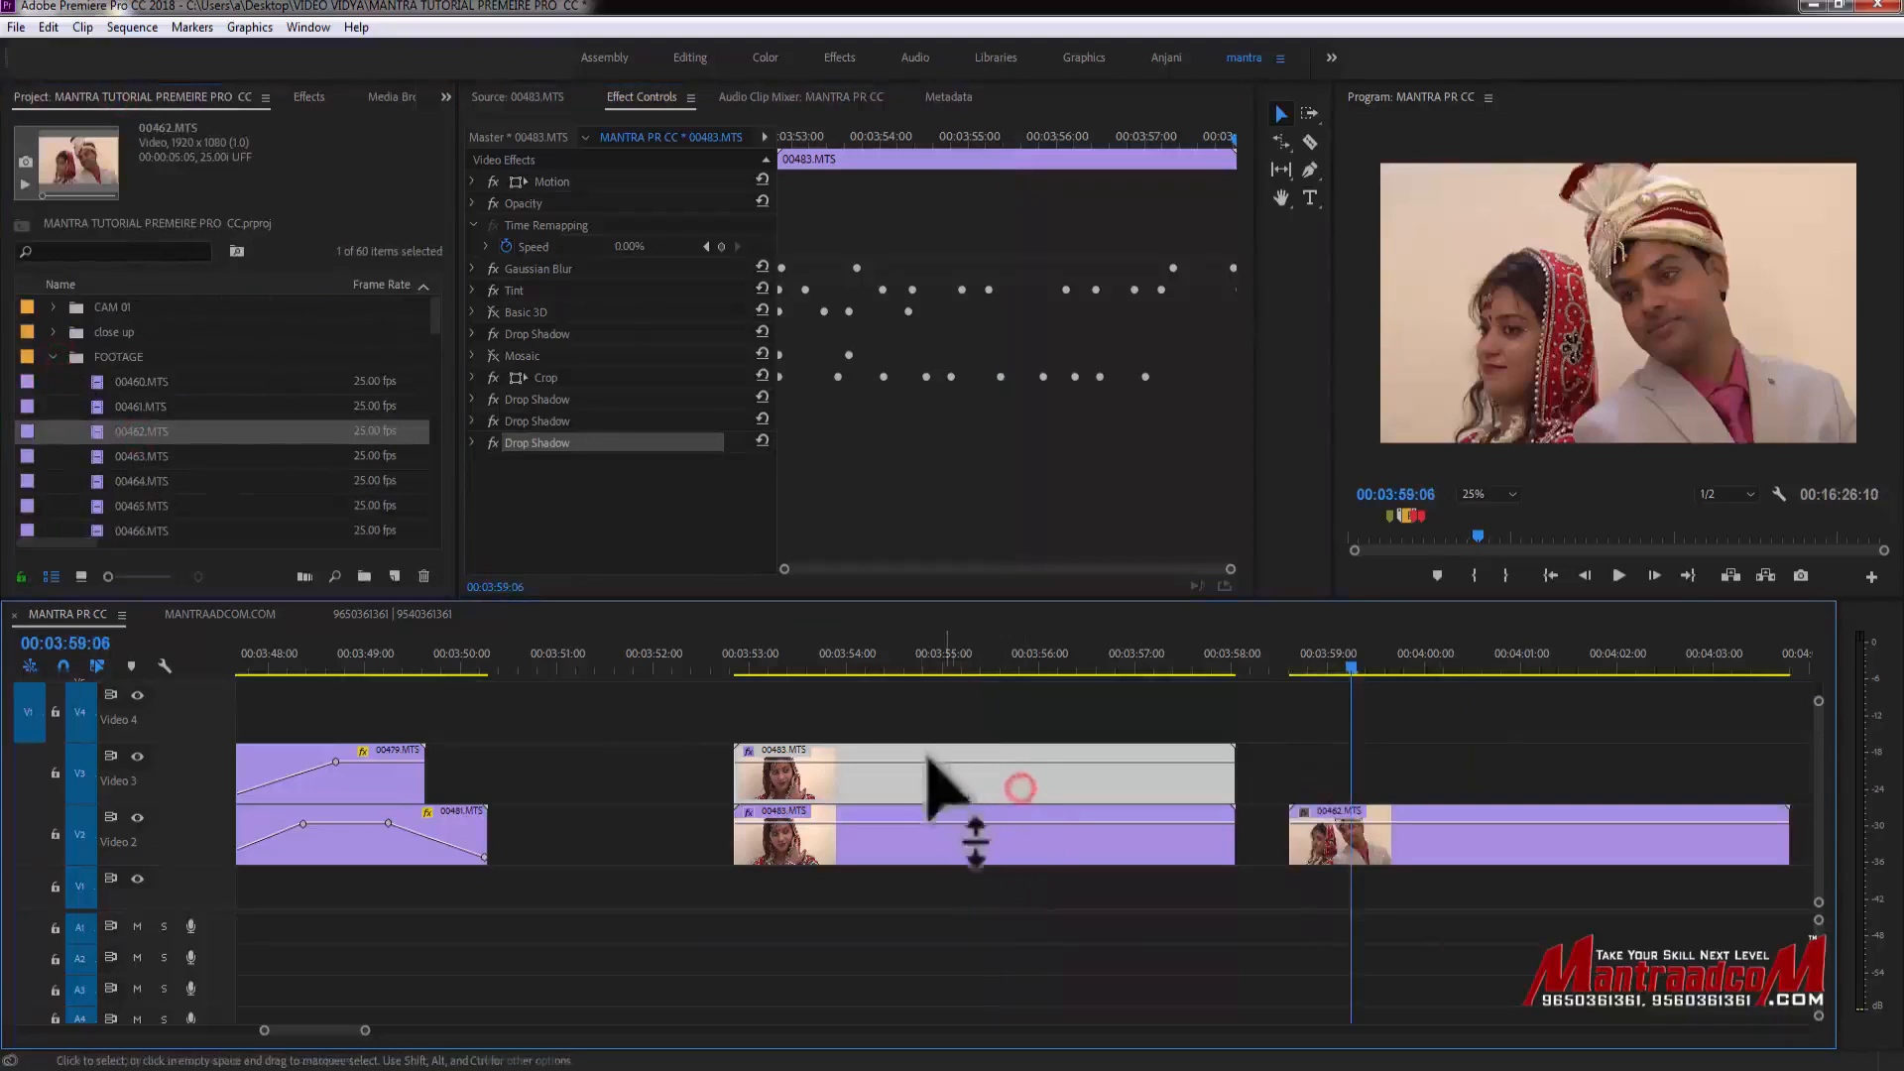
pyautogui.click(877, 663)
pyautogui.rightClick(900, 779)
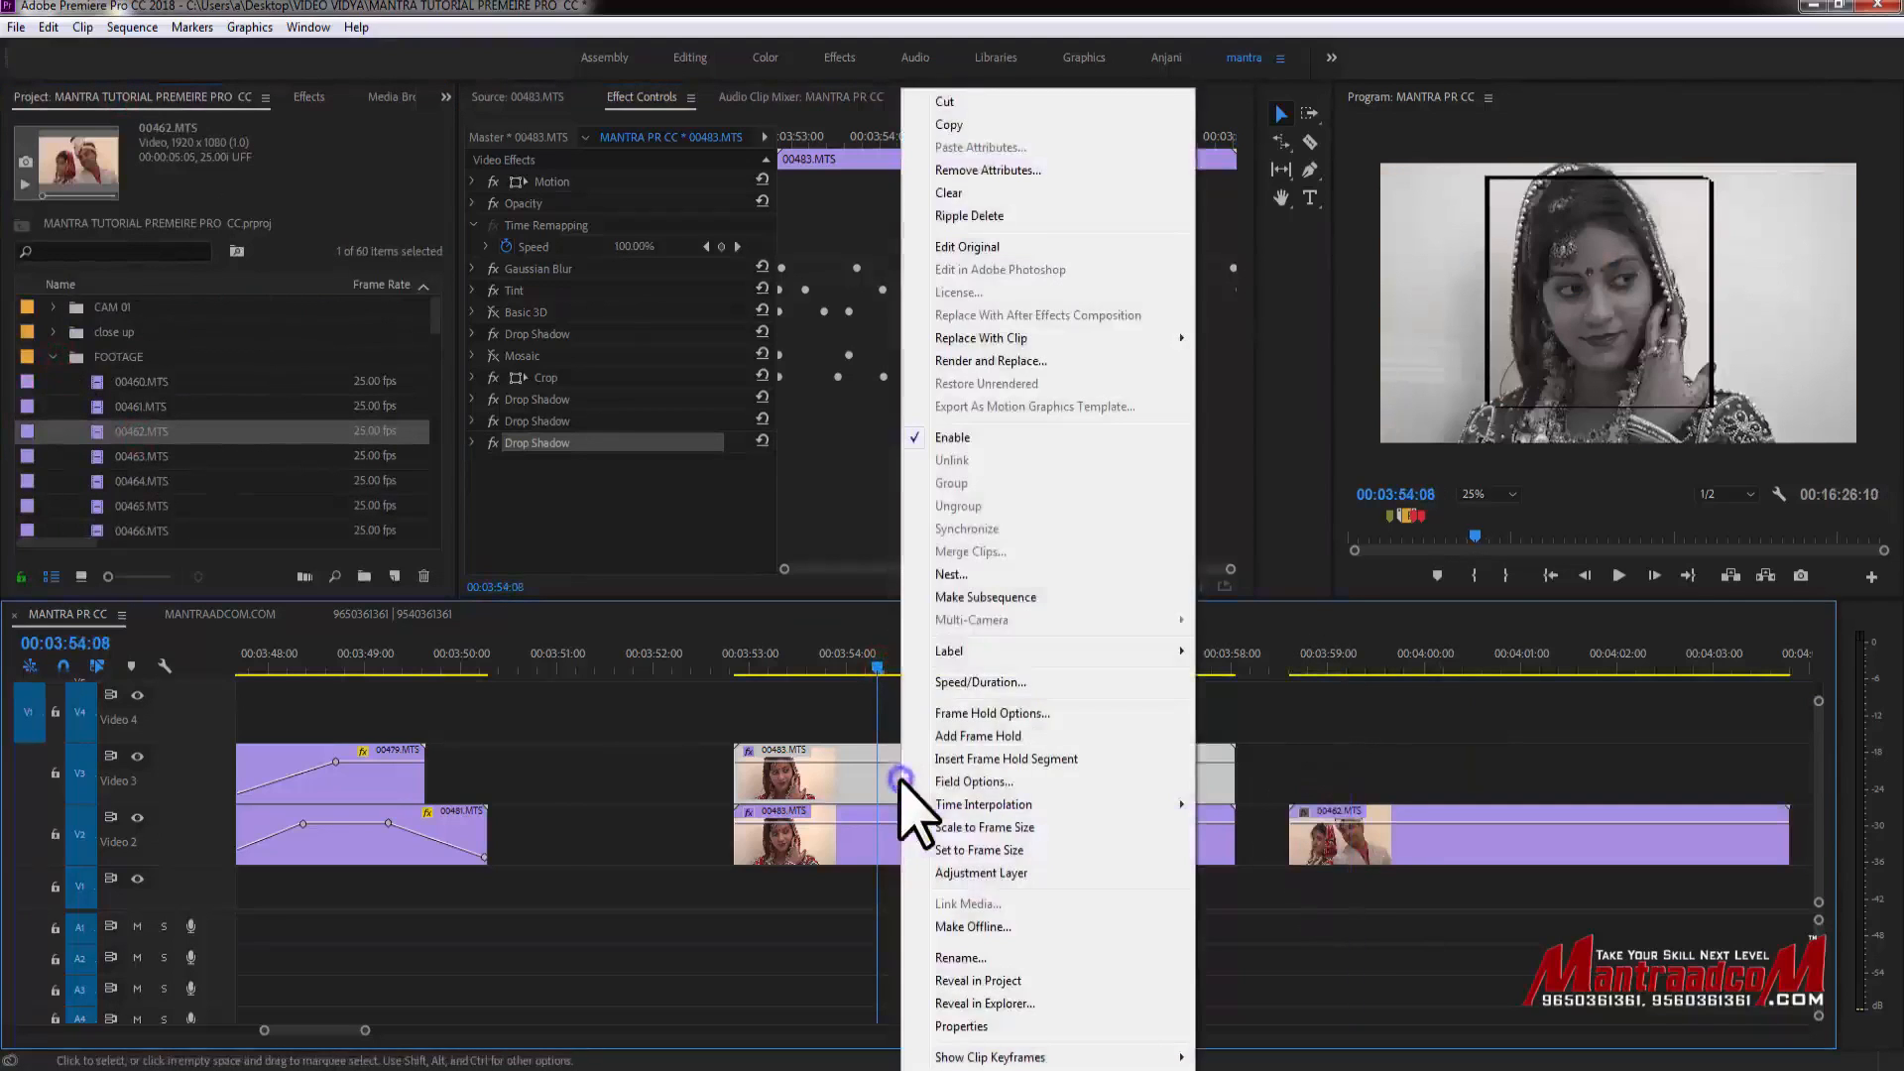
# - Select the 00462.MTS clip, open Paste Attributes, and clear Motion, Opacity and Time Remapping
pyautogui.click(1464, 851)
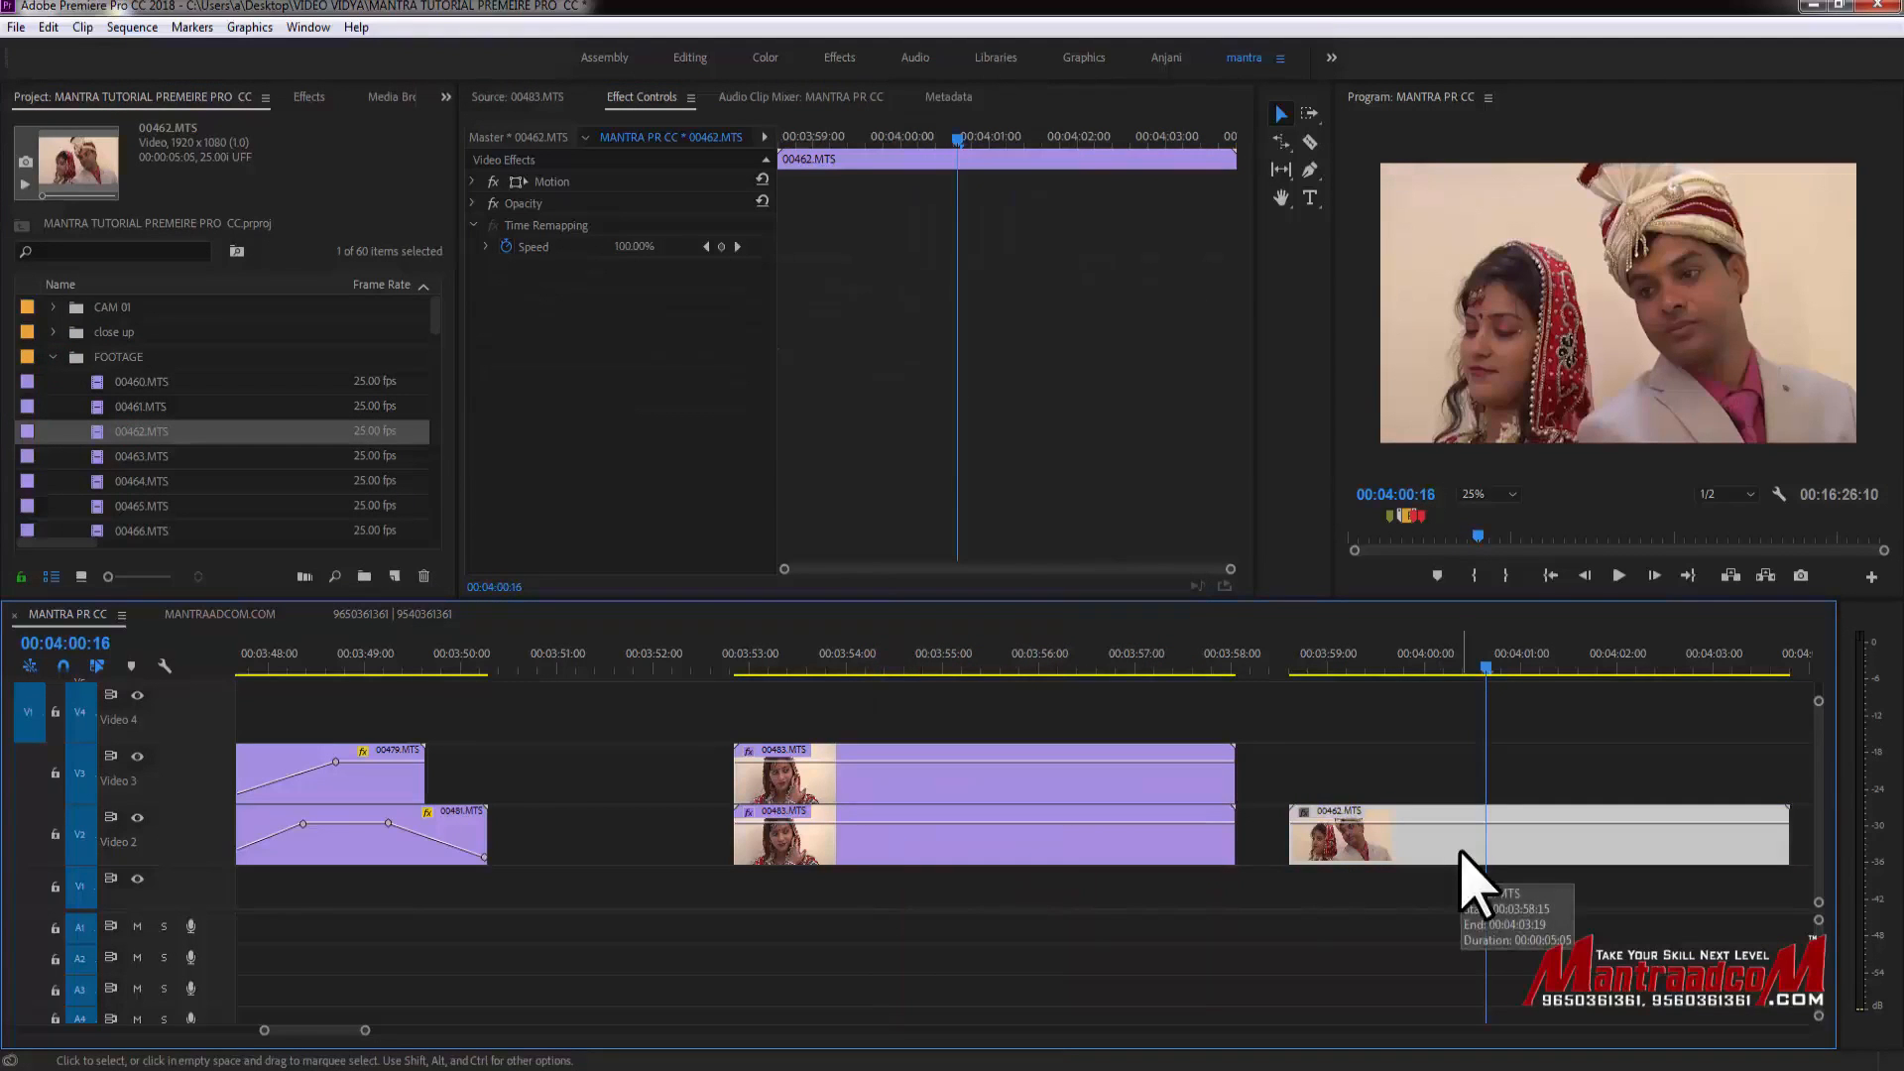
pyautogui.click(46, 27)
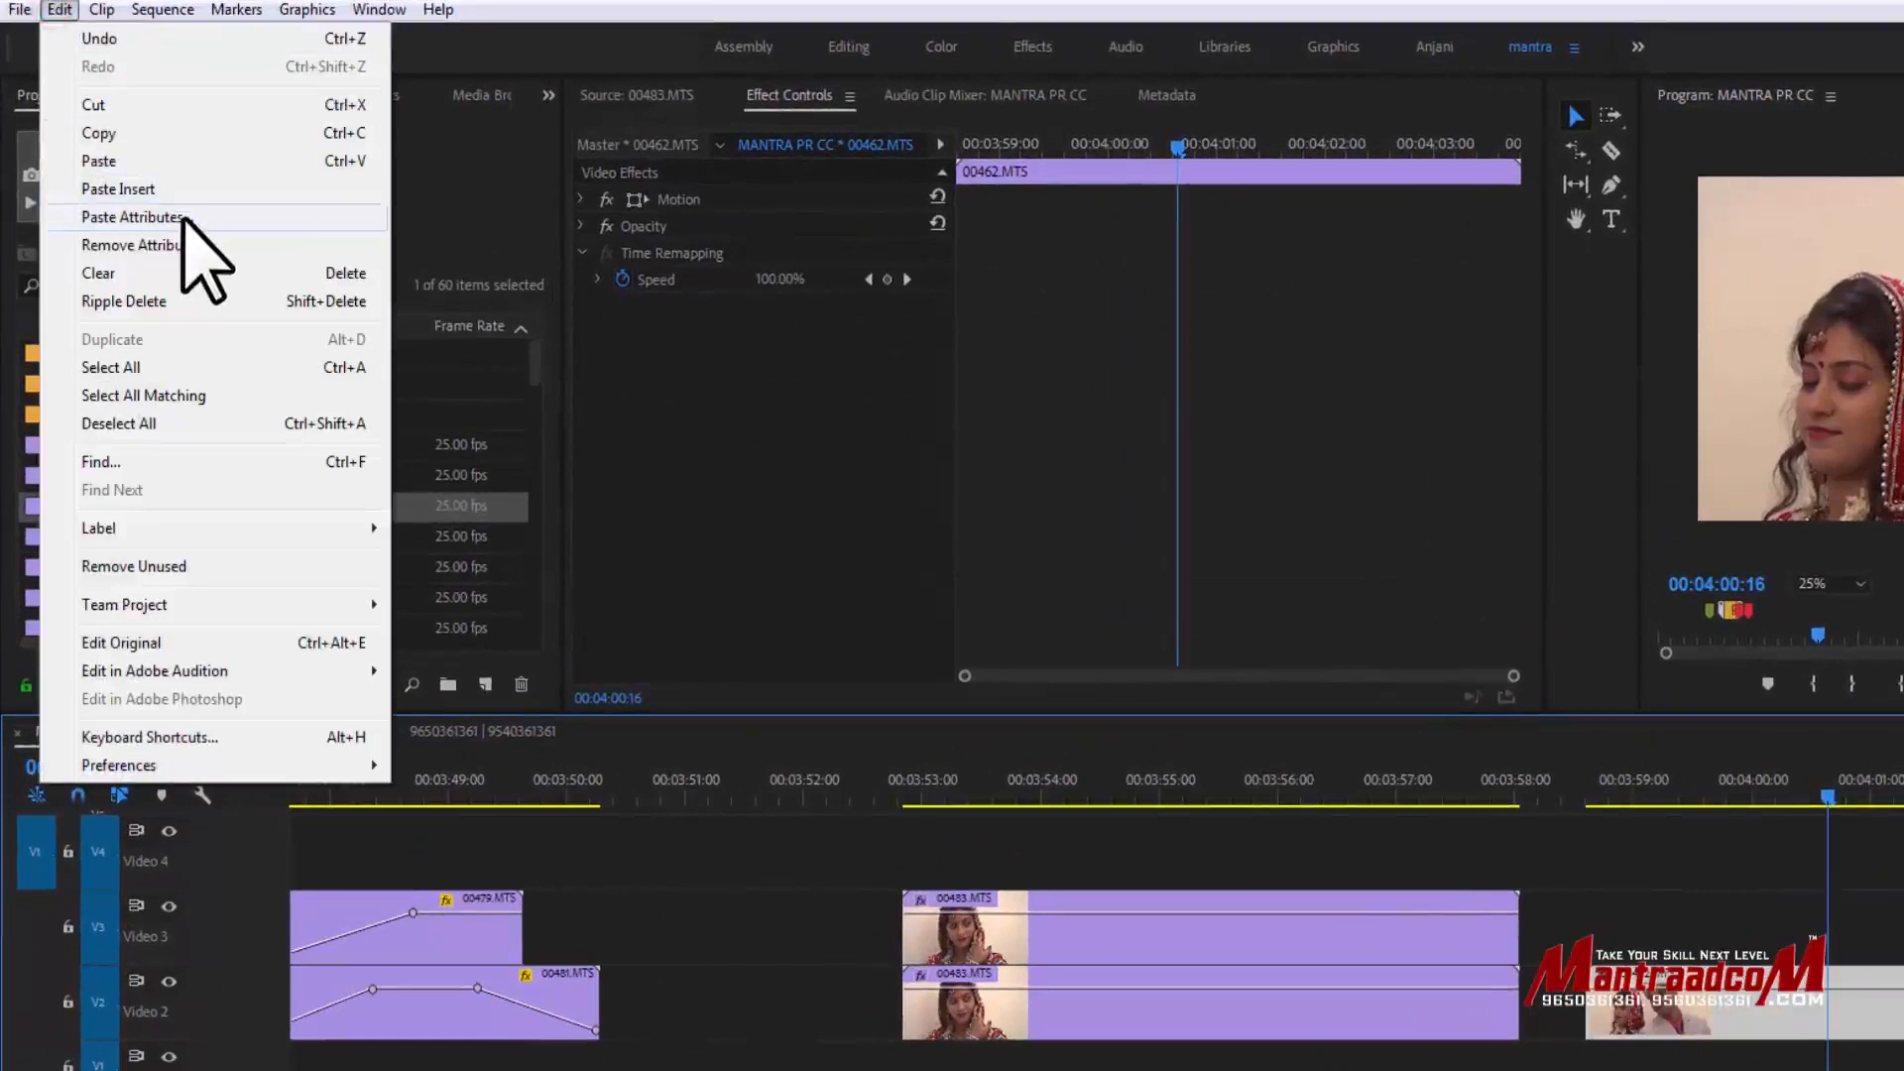
pyautogui.click(184, 218)
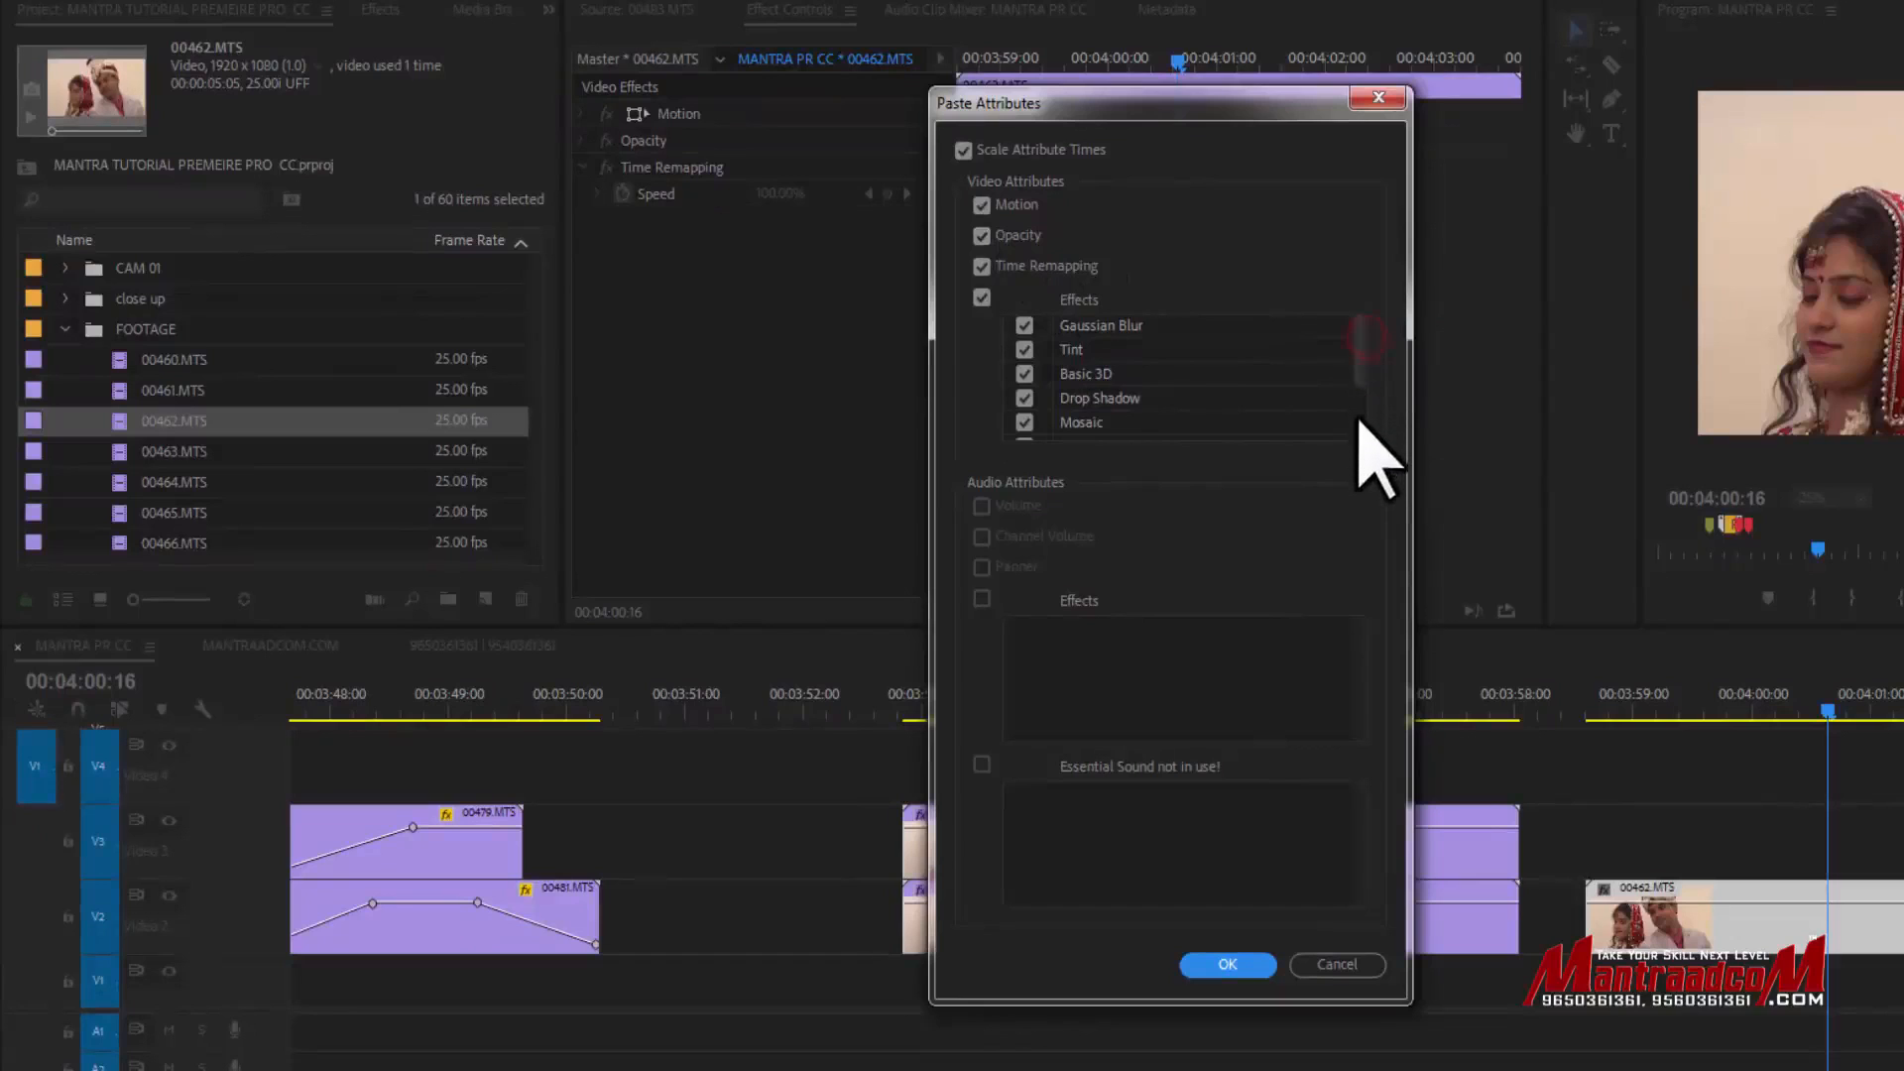
pyautogui.moveTo(1357, 353)
pyautogui.mouseDown()
pyautogui.moveTo(1357, 440)
pyautogui.moveTo(1360, 353)
pyautogui.mouseUp()
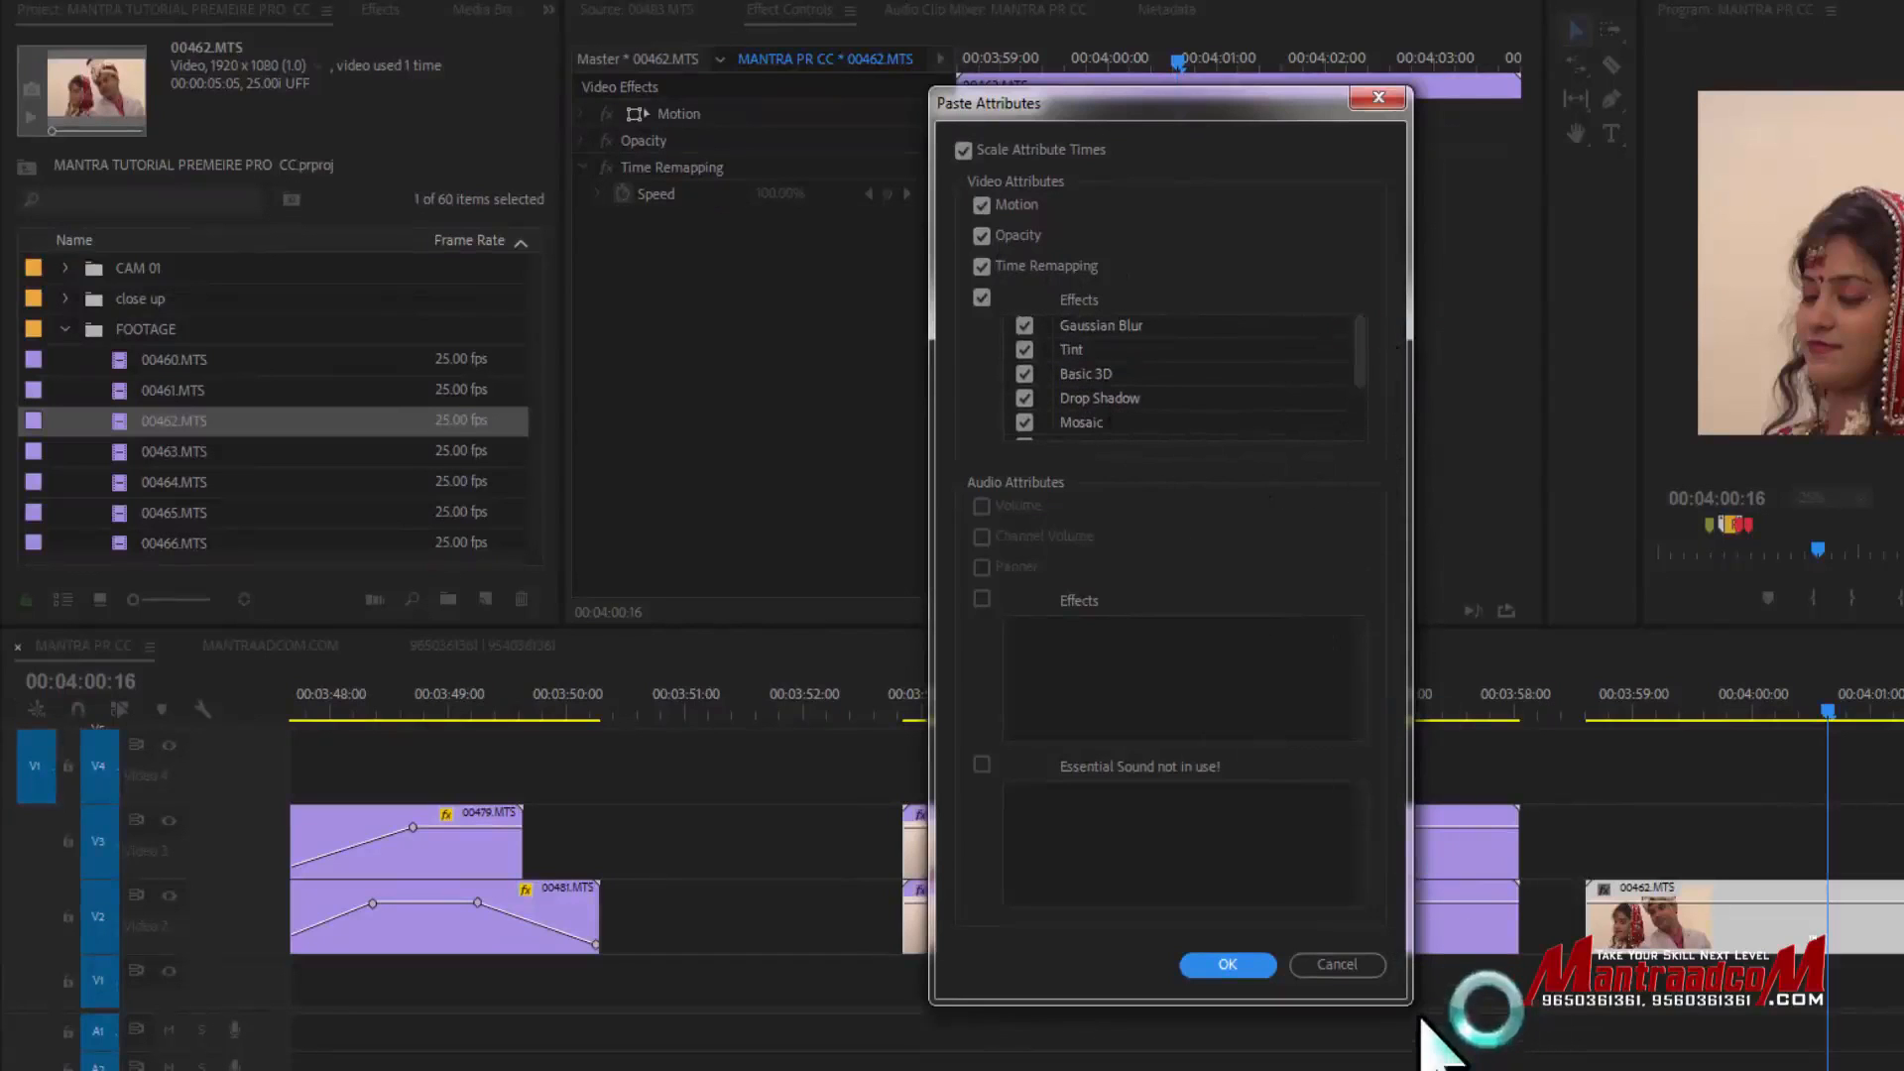
pyautogui.click(982, 205)
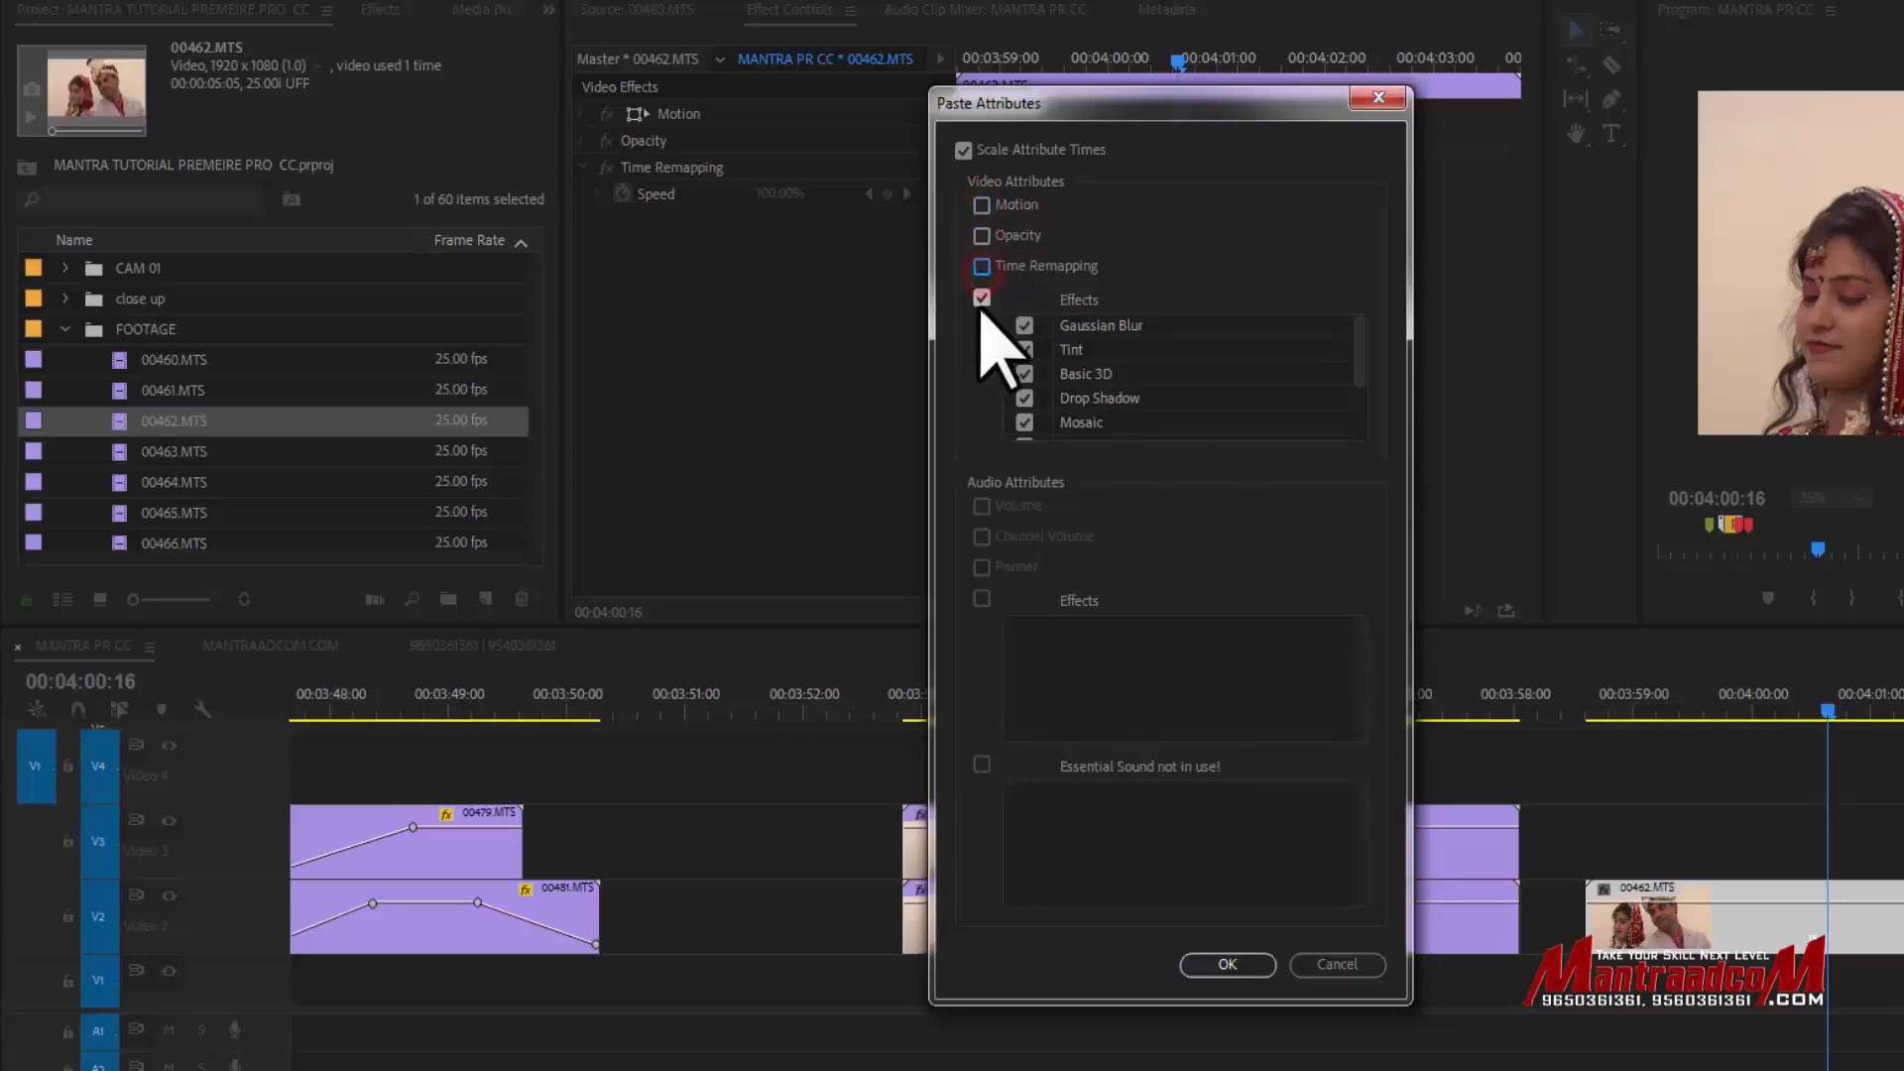
# - Paste only Gaussian Blur, Tint and Crop, unchecking Basic 3D, Mosaic and every Drop Shadow
pyautogui.click(1025, 374)
pyautogui.click(1025, 398)
pyautogui.click(1025, 423)
pyautogui.moveTo(1361, 359); pyautogui.dragTo(1355, 420)
pyautogui.click(1025, 401)
pyautogui.click(1025, 425)
pyautogui.click(1106, 427)
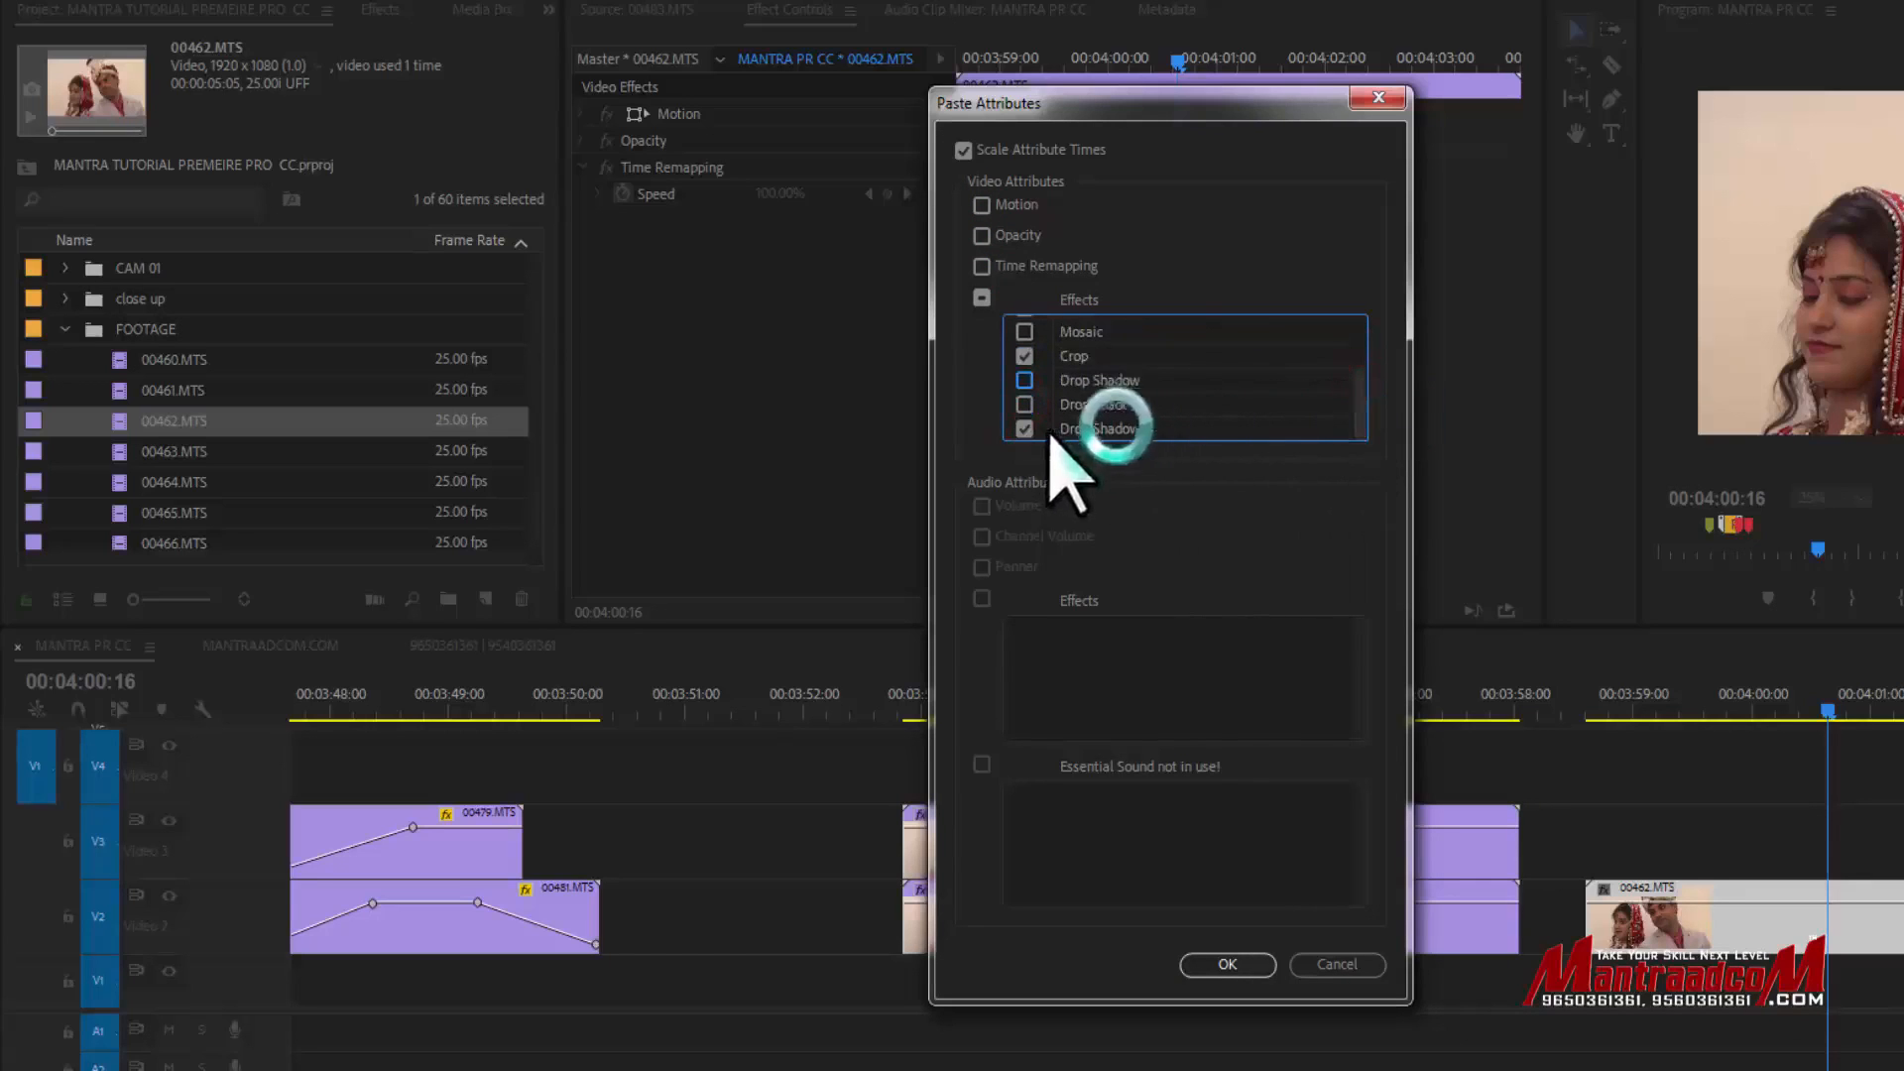
pyautogui.moveTo(1358, 403); pyautogui.dragTo(1352, 331)
pyautogui.click(1255, 964)
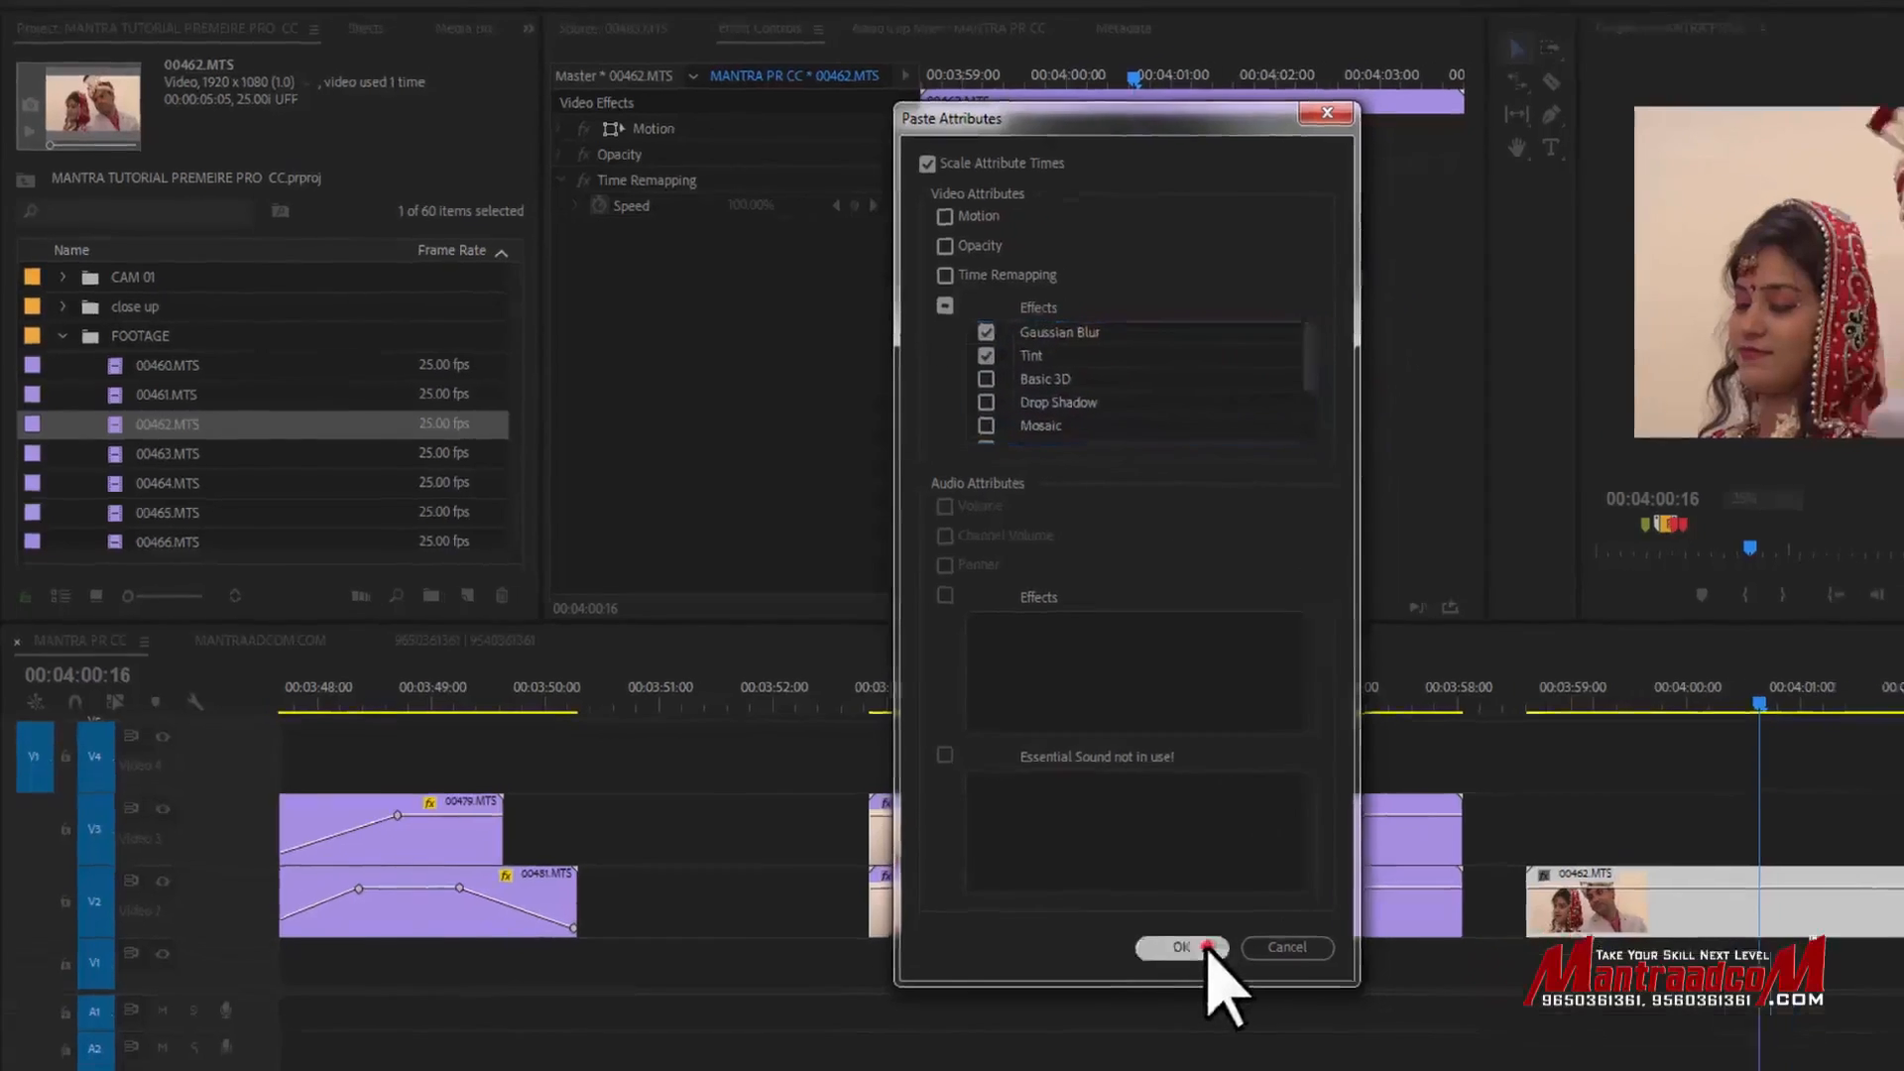
# - Scrub through the 00462.MTS and 00483.MTS clips to compare their effects
pyautogui.moveTo(1506, 688); pyautogui.dragTo(1554, 692)
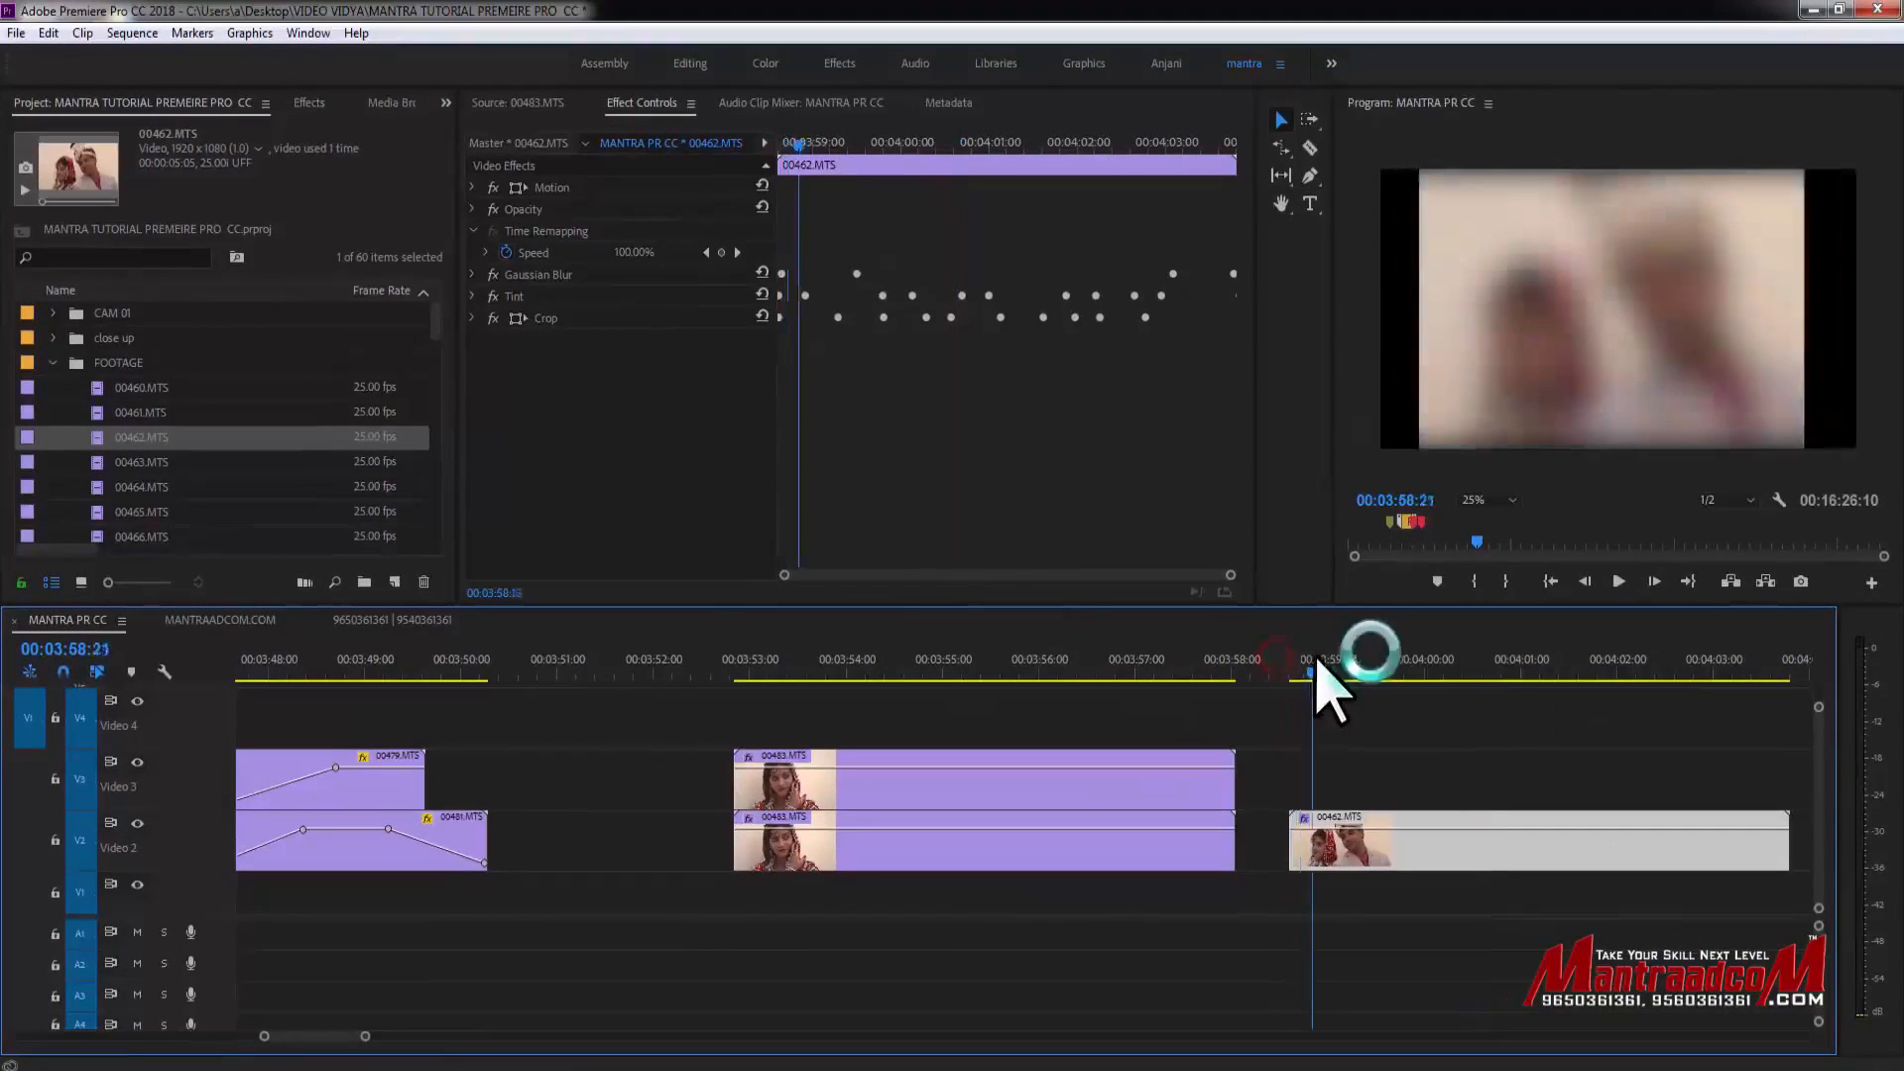
pyautogui.moveTo(1317, 662); pyautogui.dragTo(1573, 684)
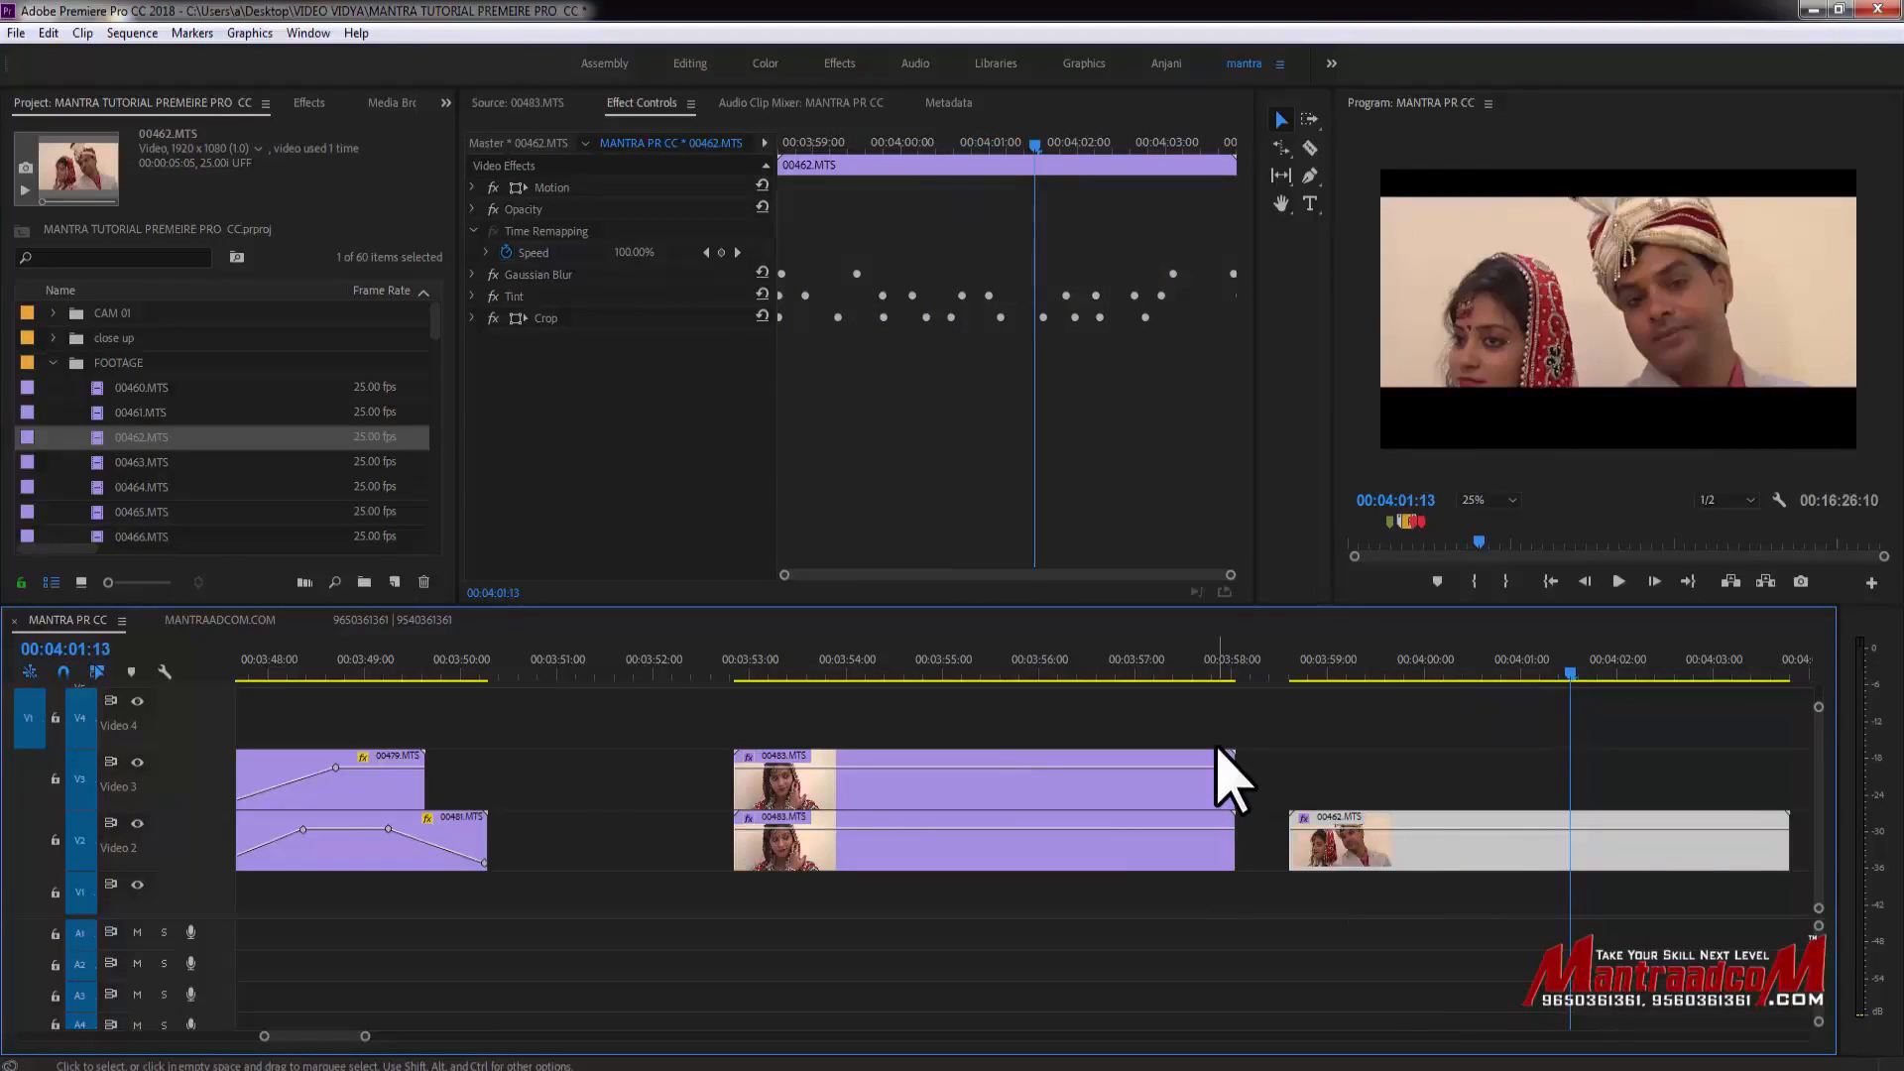
pyautogui.moveTo(1269, 676); pyautogui.dragTo(1436, 739)
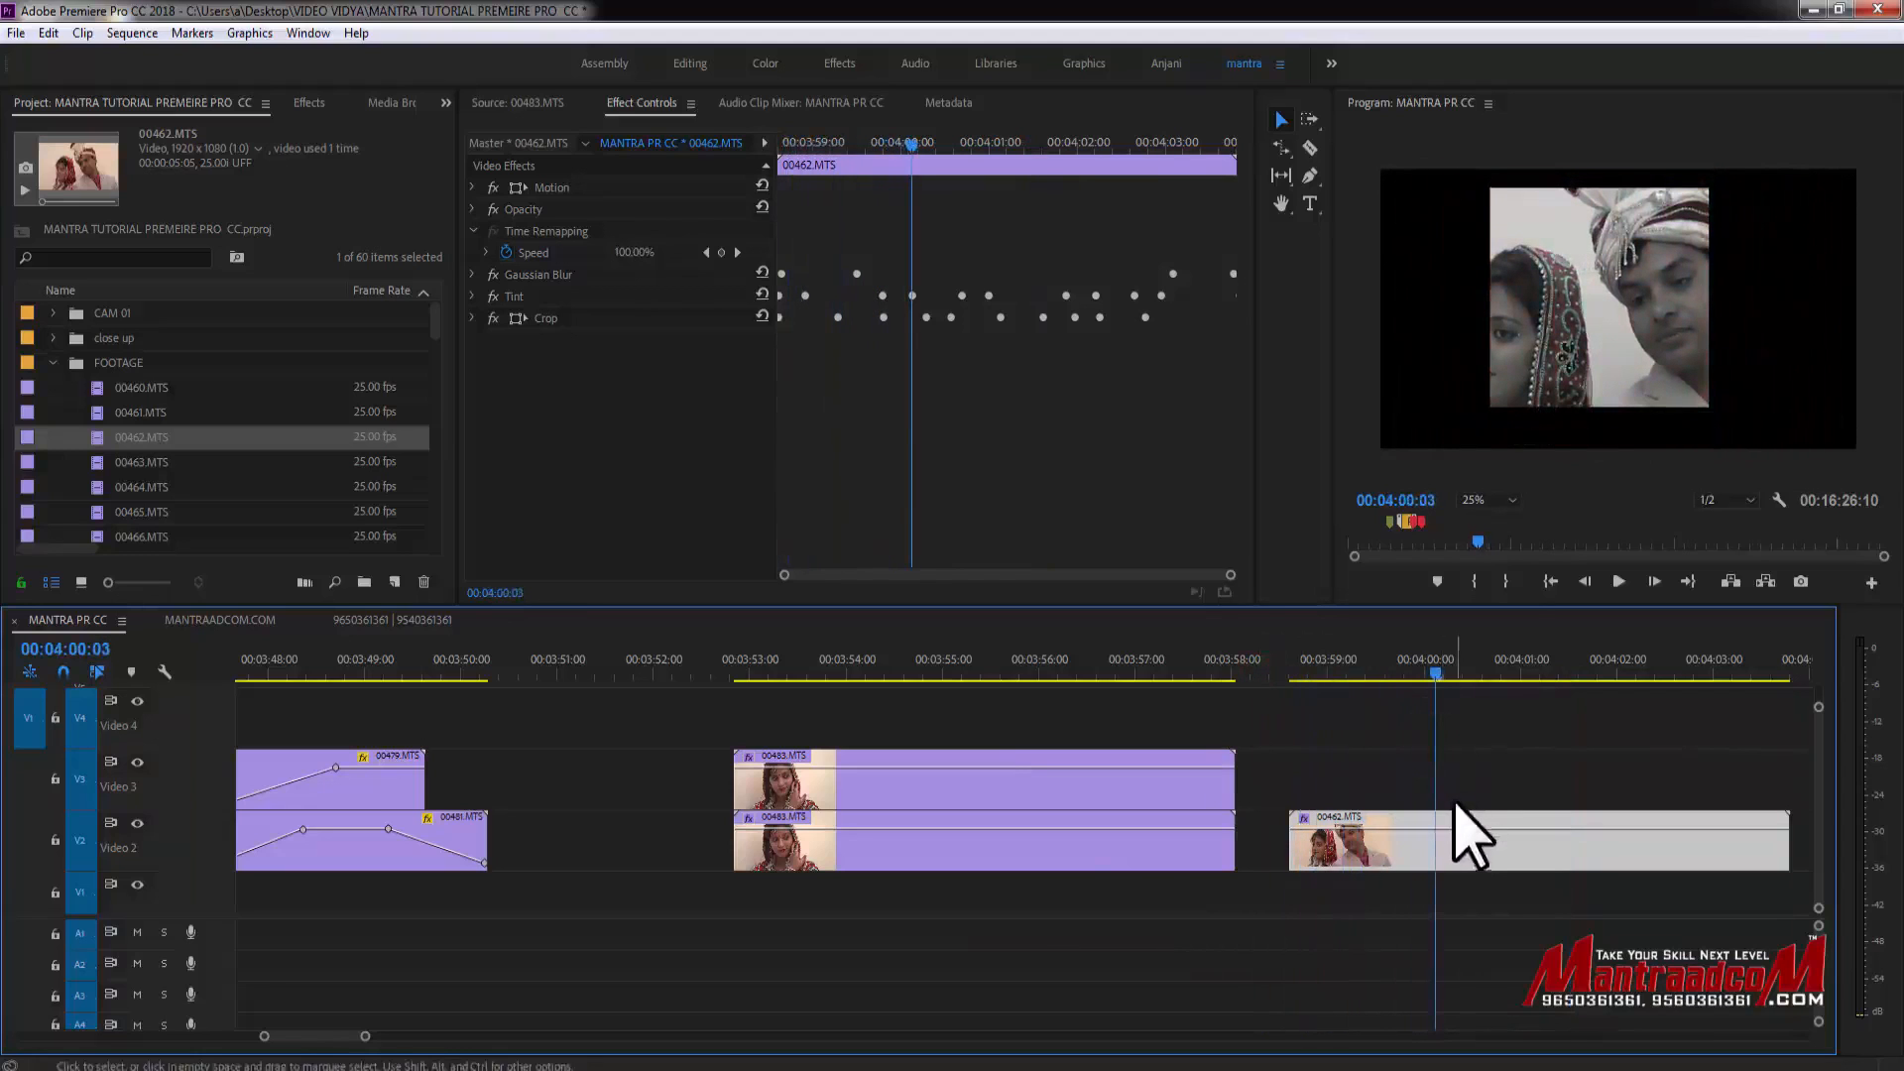
pyautogui.click(1041, 786)
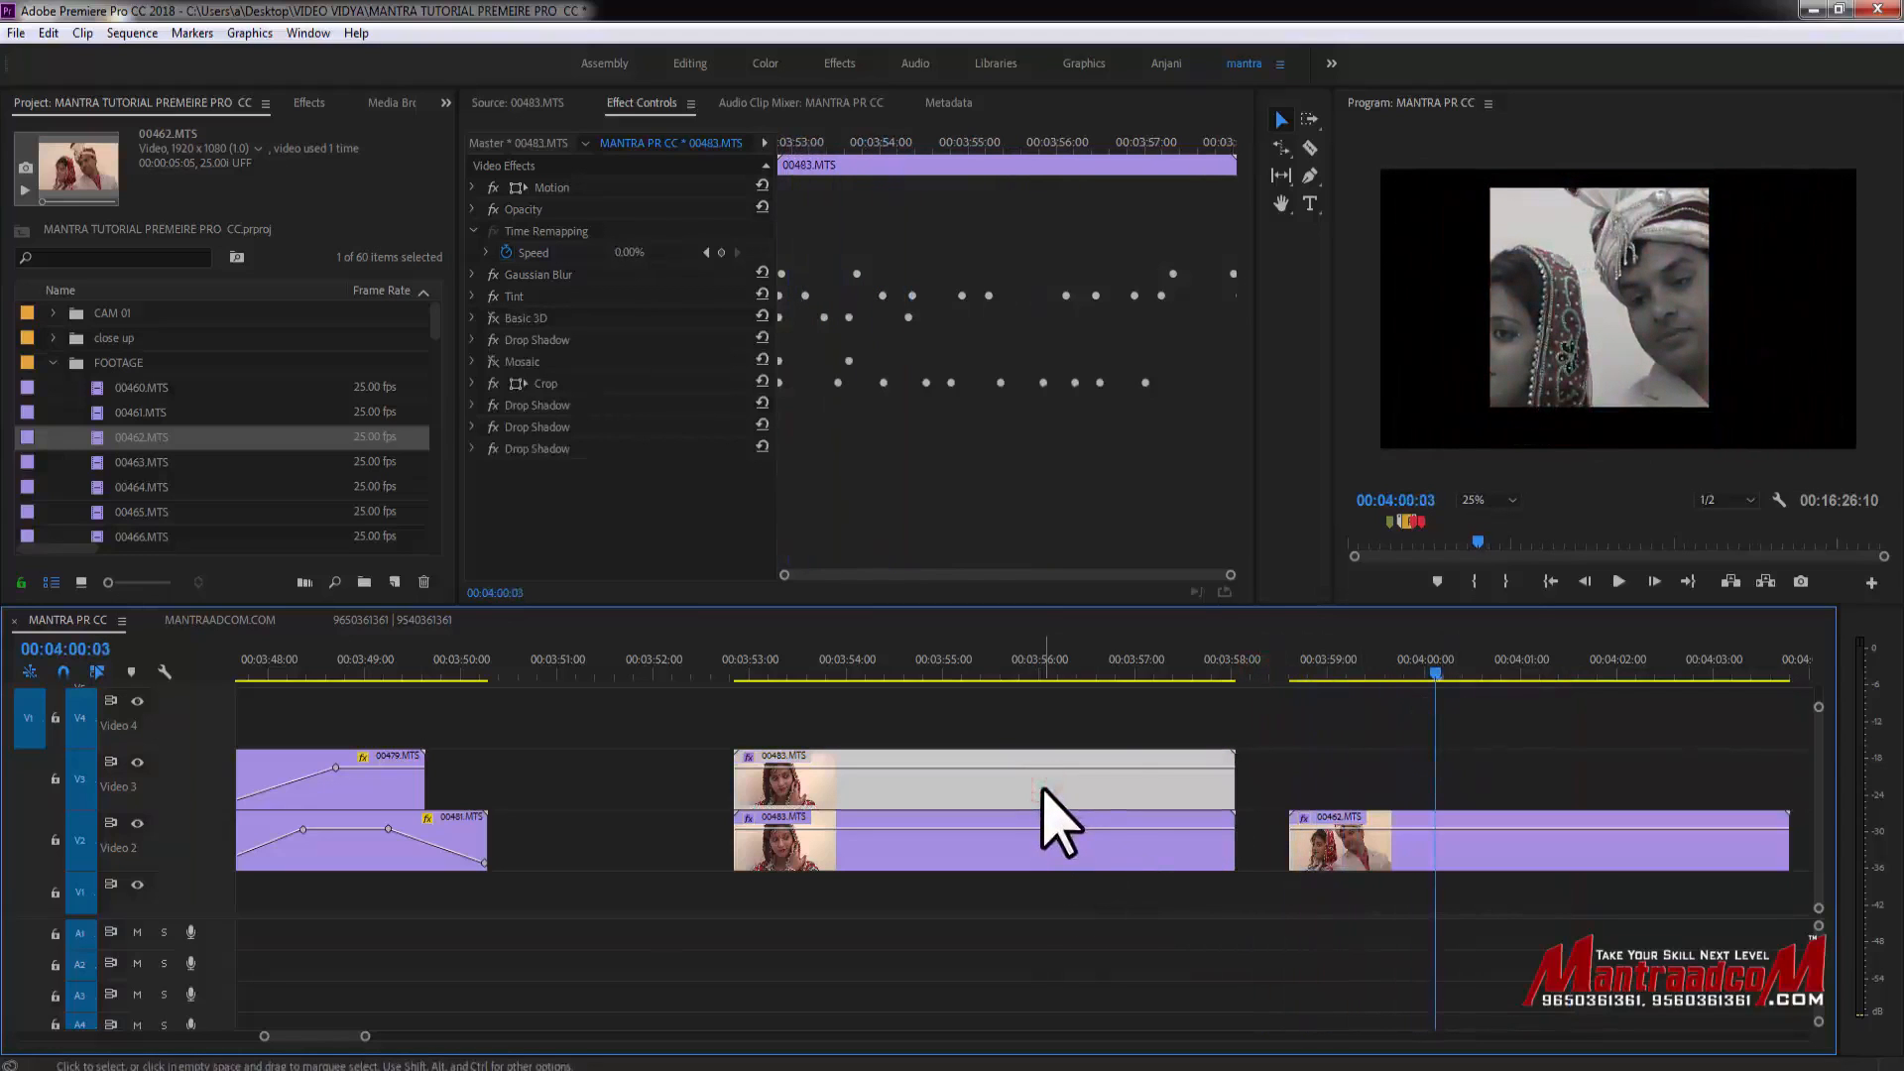
pyautogui.click(1369, 848)
pyautogui.moveTo(1298, 675); pyautogui.dragTo(1591, 677)
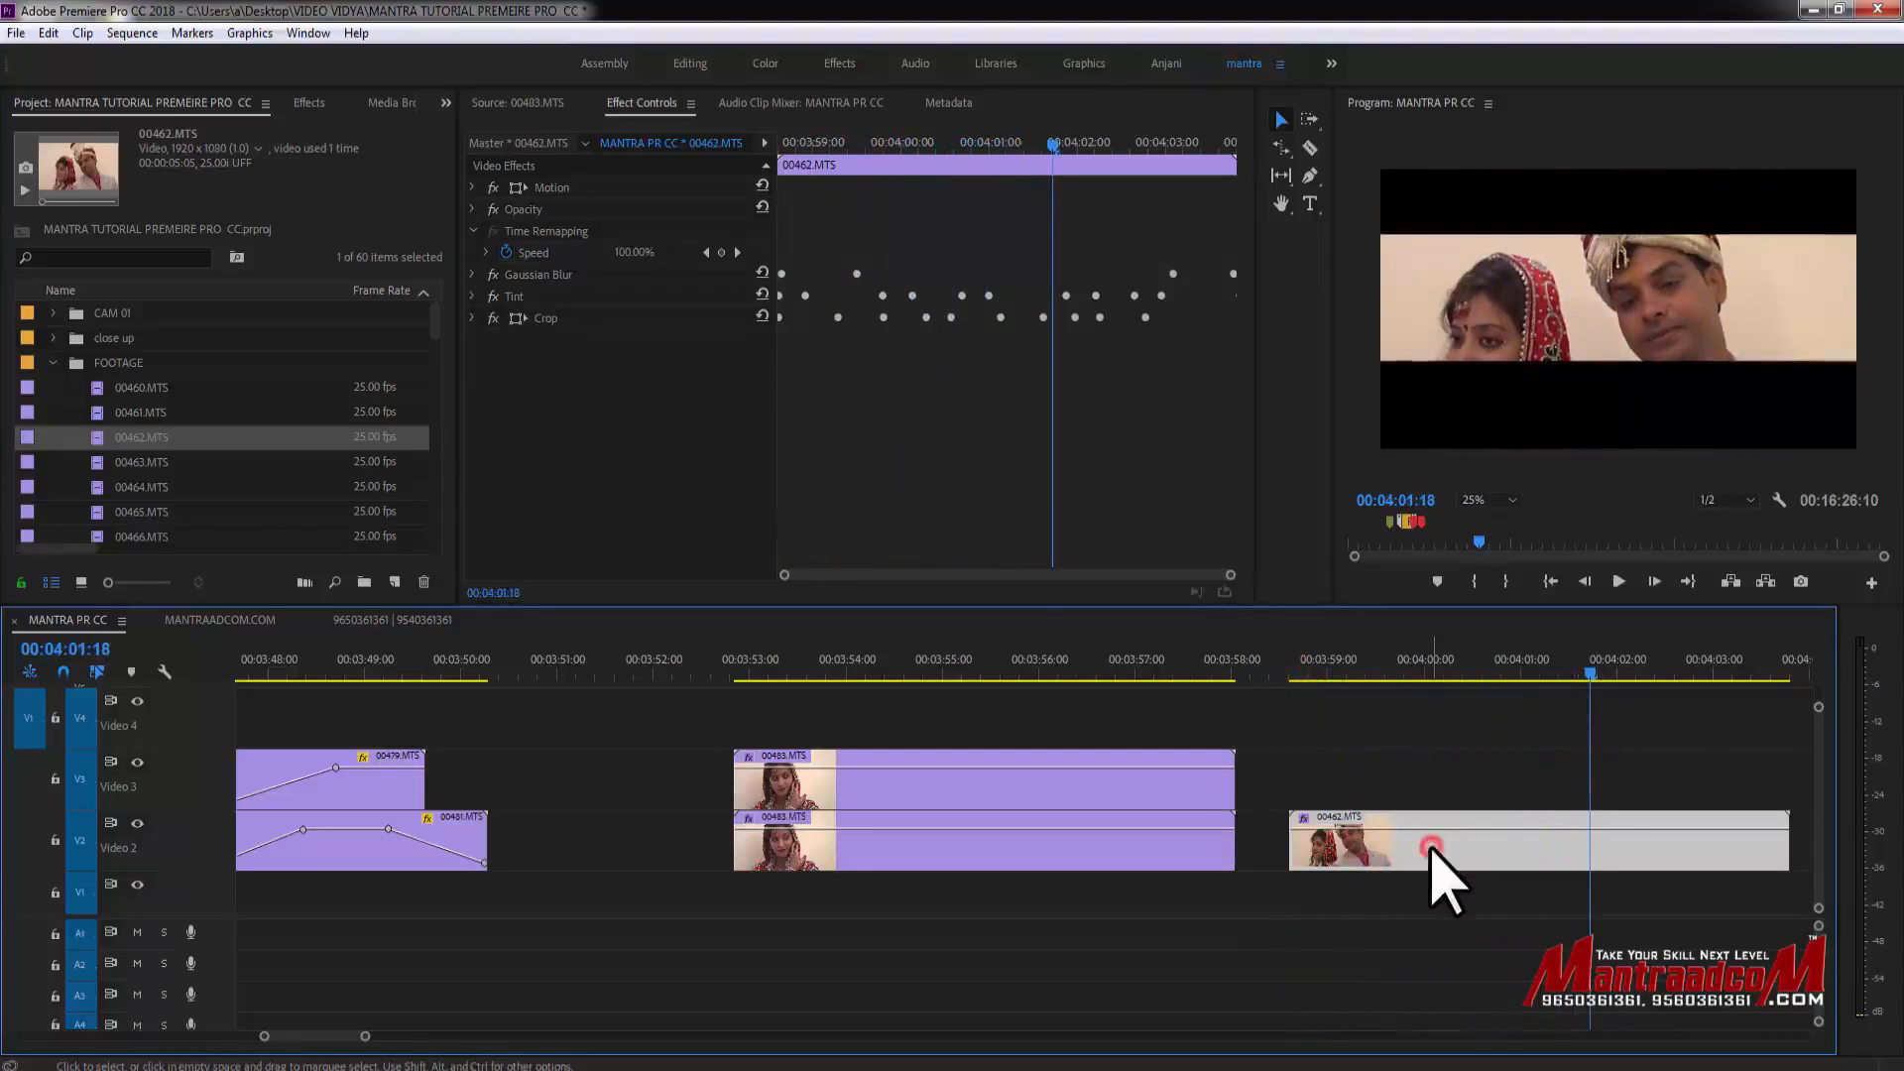
pyautogui.click(1305, 714)
pyautogui.click(1297, 672)
pyautogui.moveTo(1297, 673); pyautogui.dragTo(1581, 681)
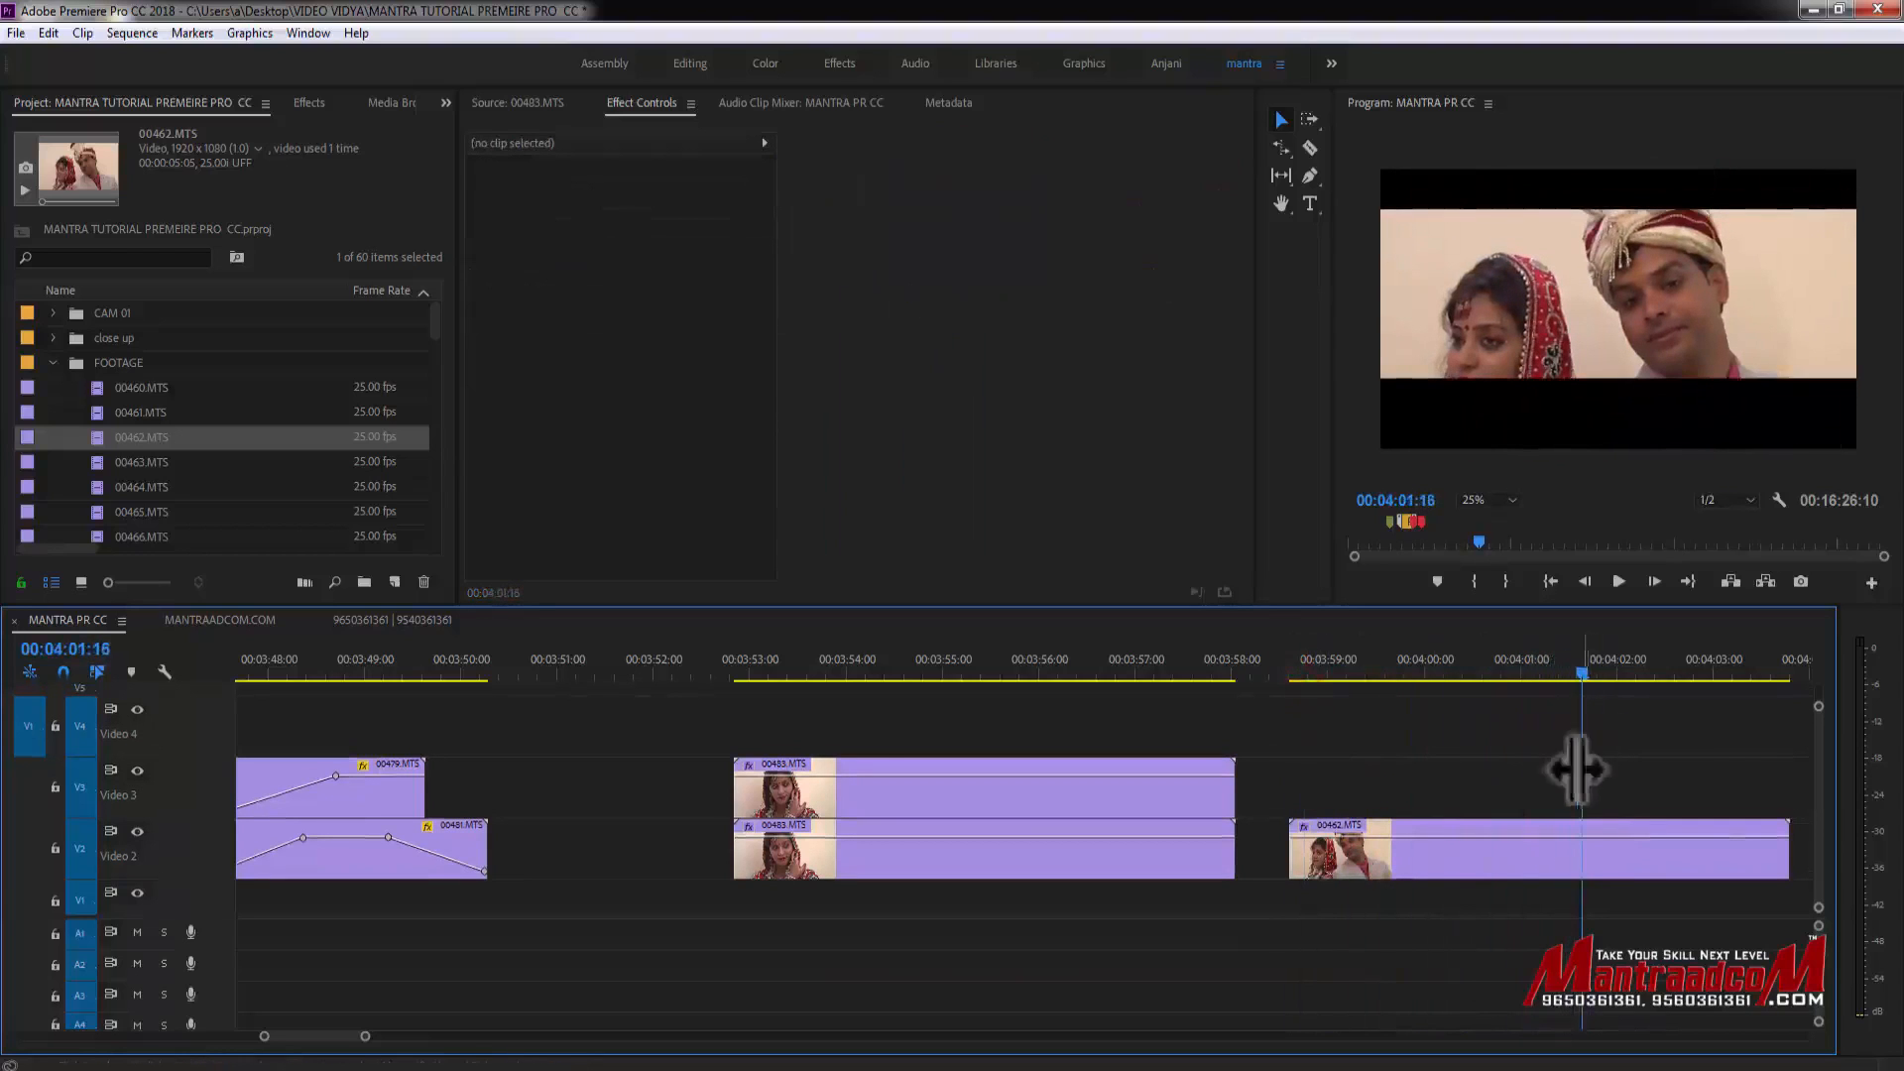
pyautogui.click(1502, 861)
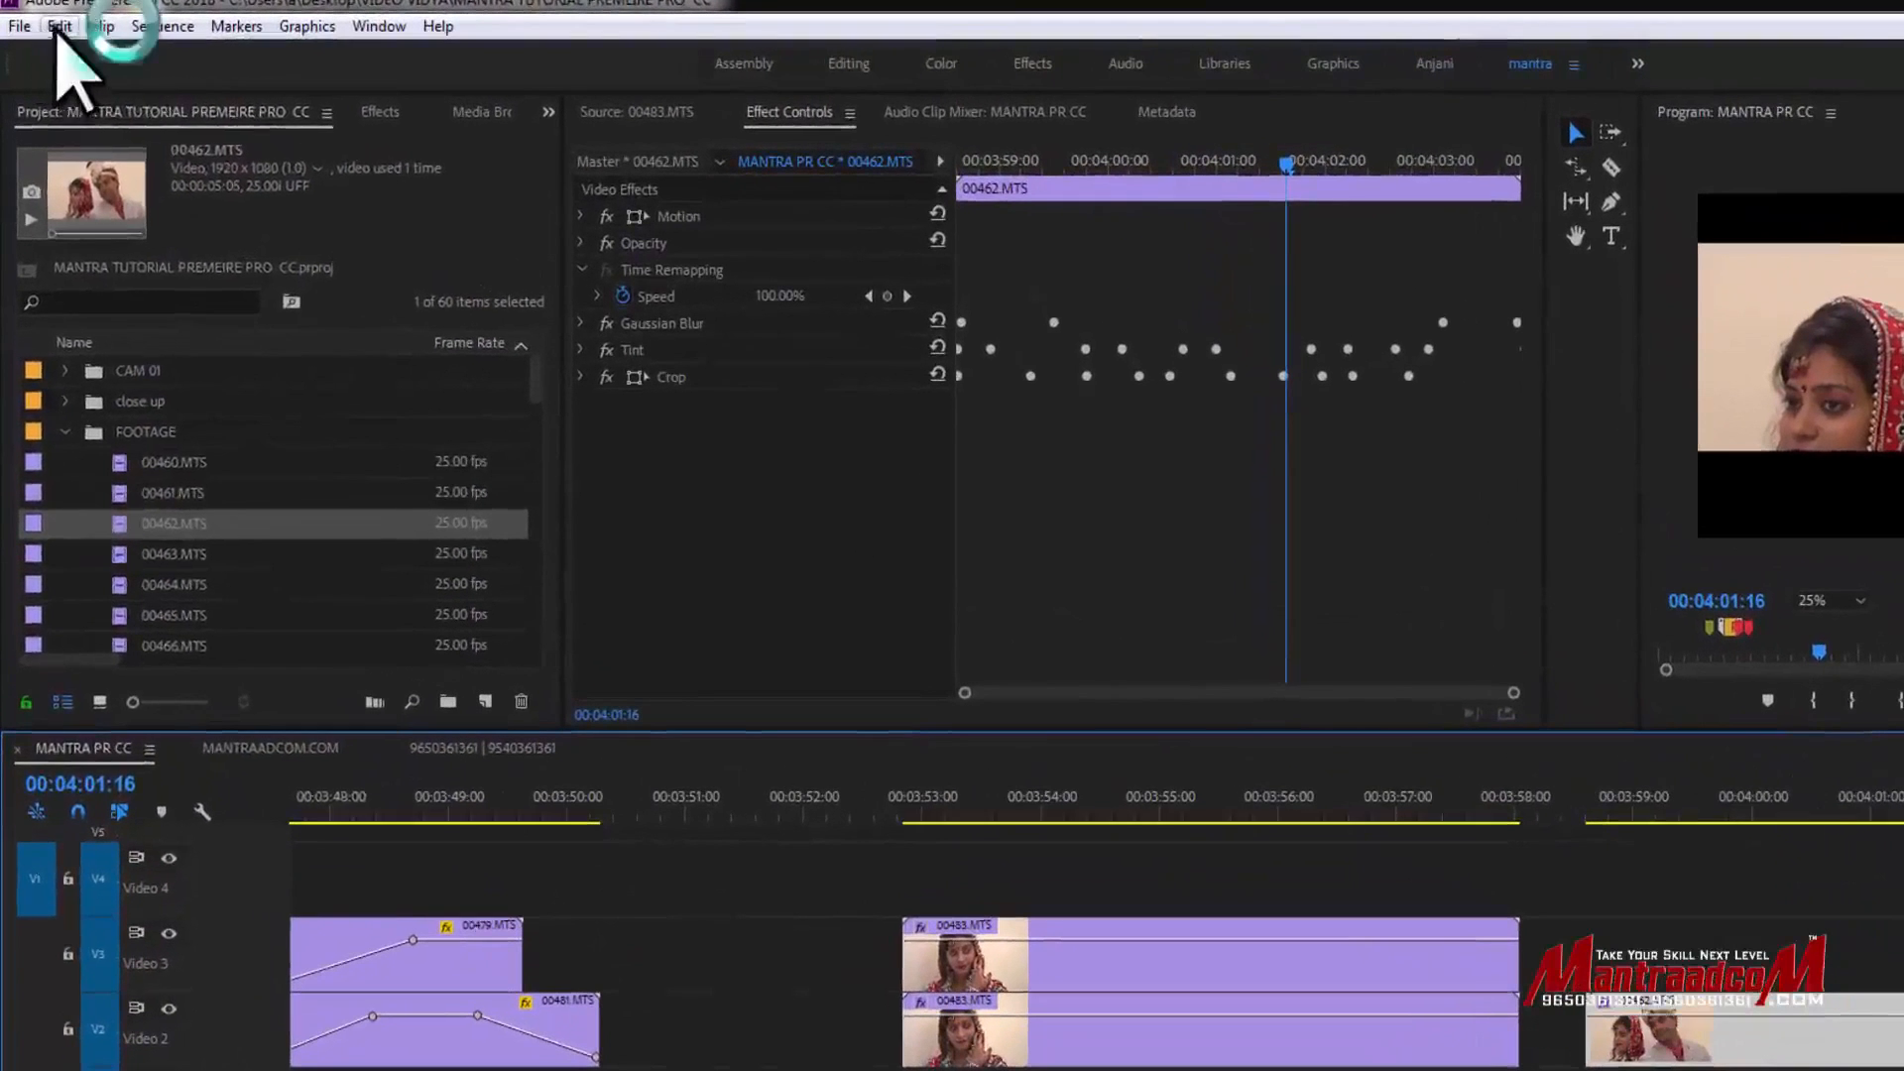
# - Remove all attributes, including Motion, Opacity, Time Remapping and all effects, from the 00462.MTS clip
pyautogui.click(59, 26)
pyautogui.click(179, 259)
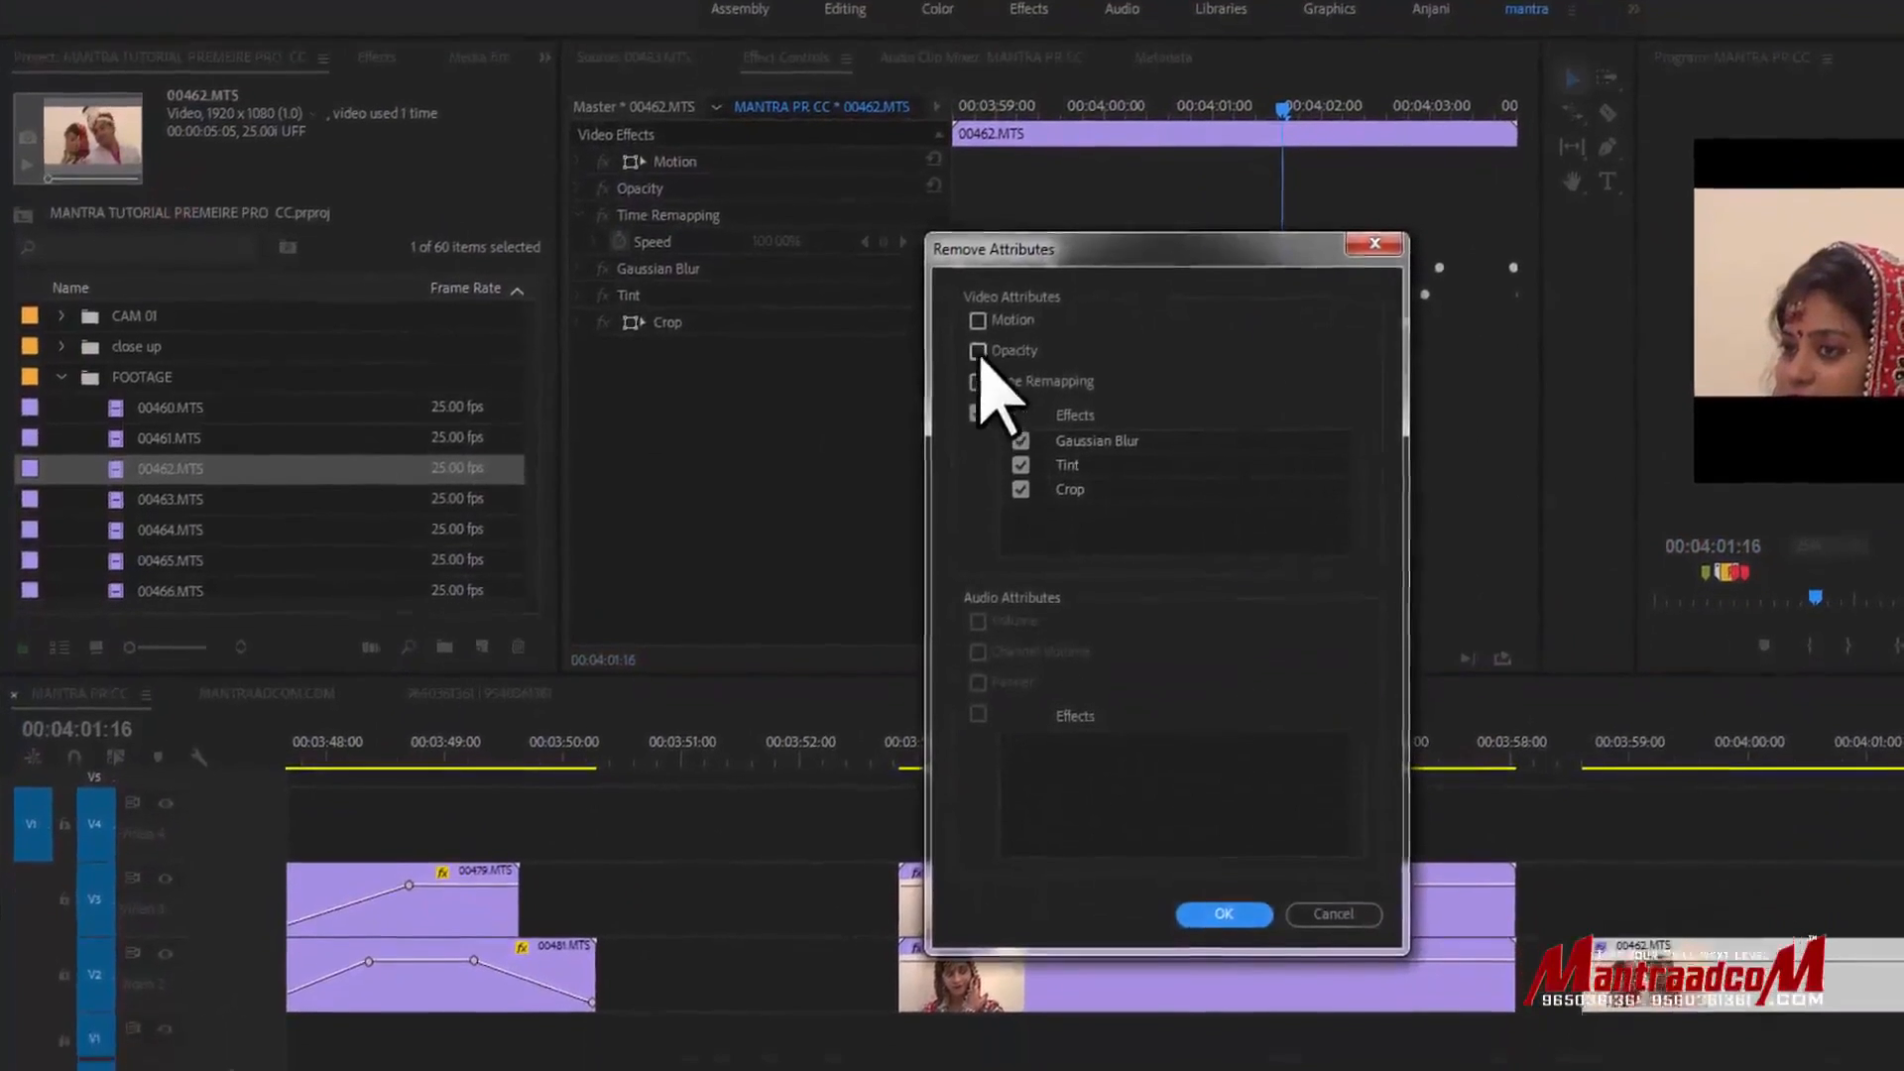
pyautogui.click(978, 321)
pyautogui.click(978, 351)
pyautogui.click(978, 382)
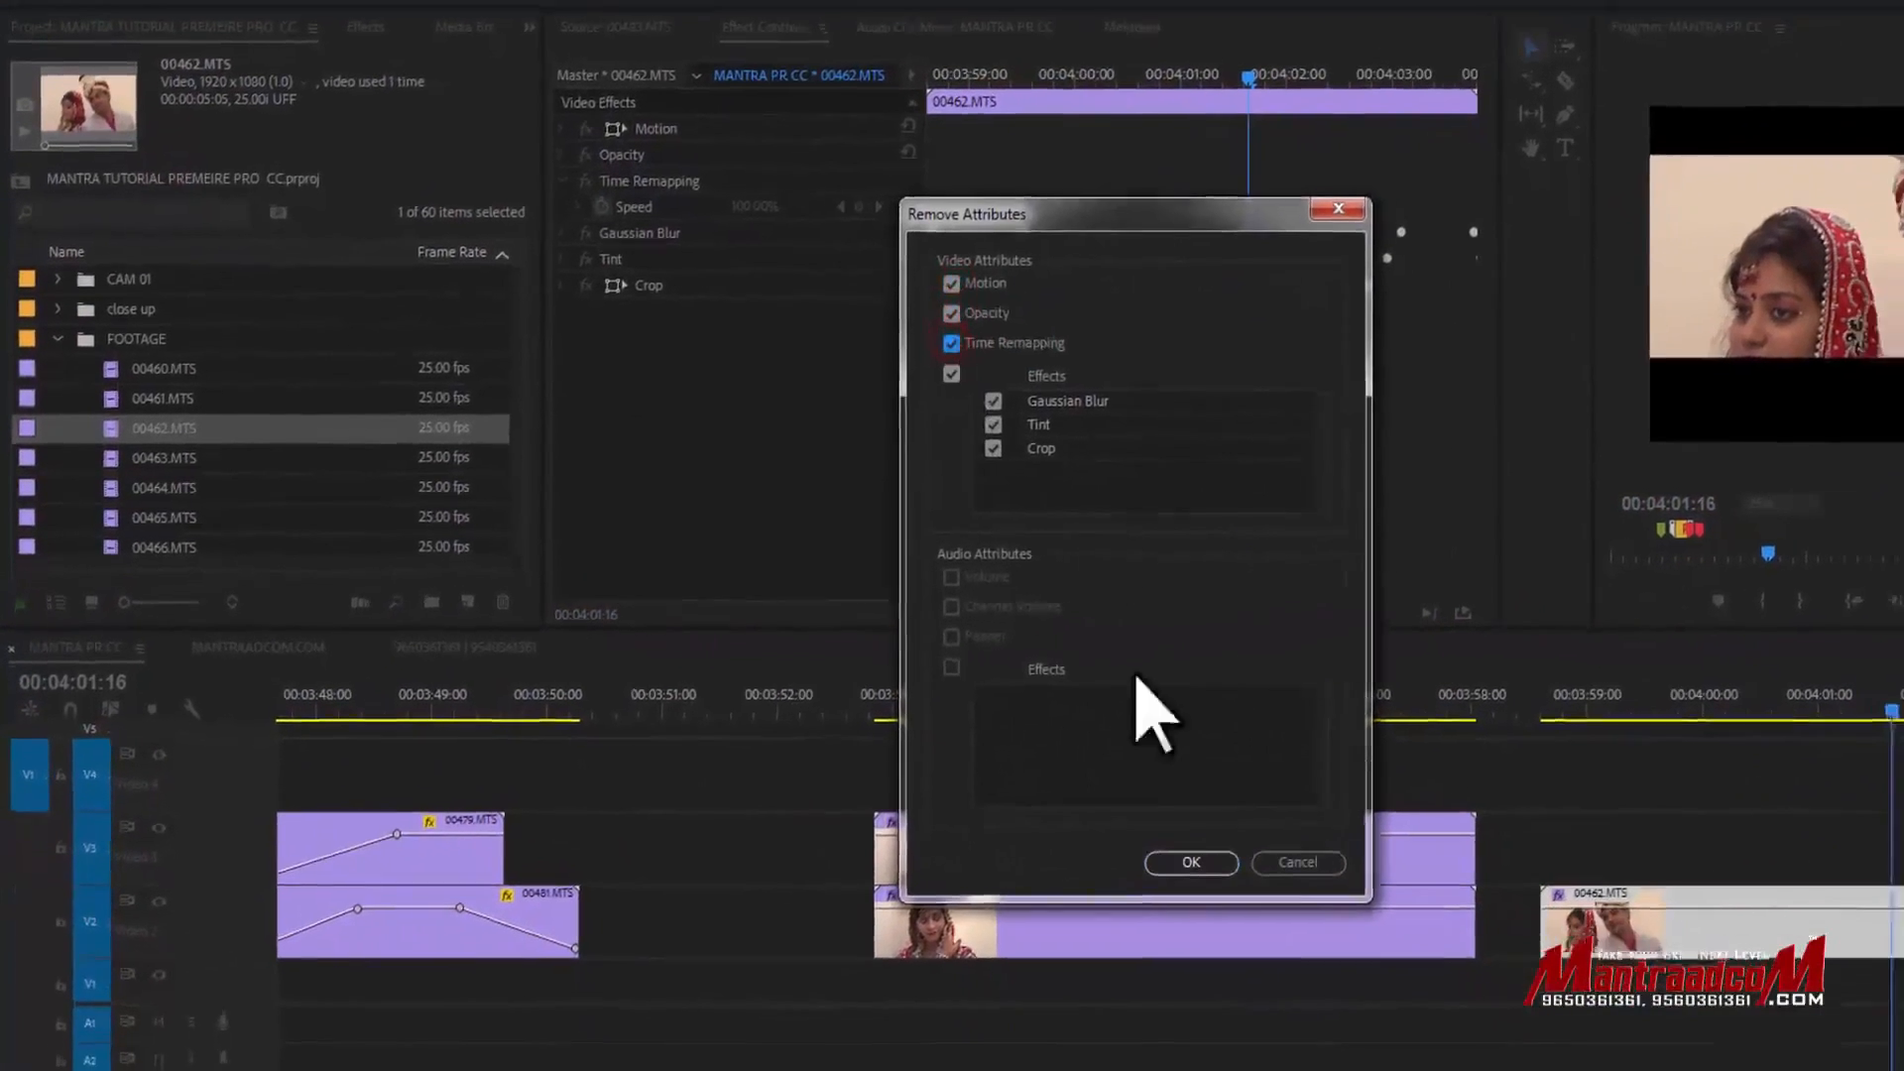
pyautogui.click(1198, 865)
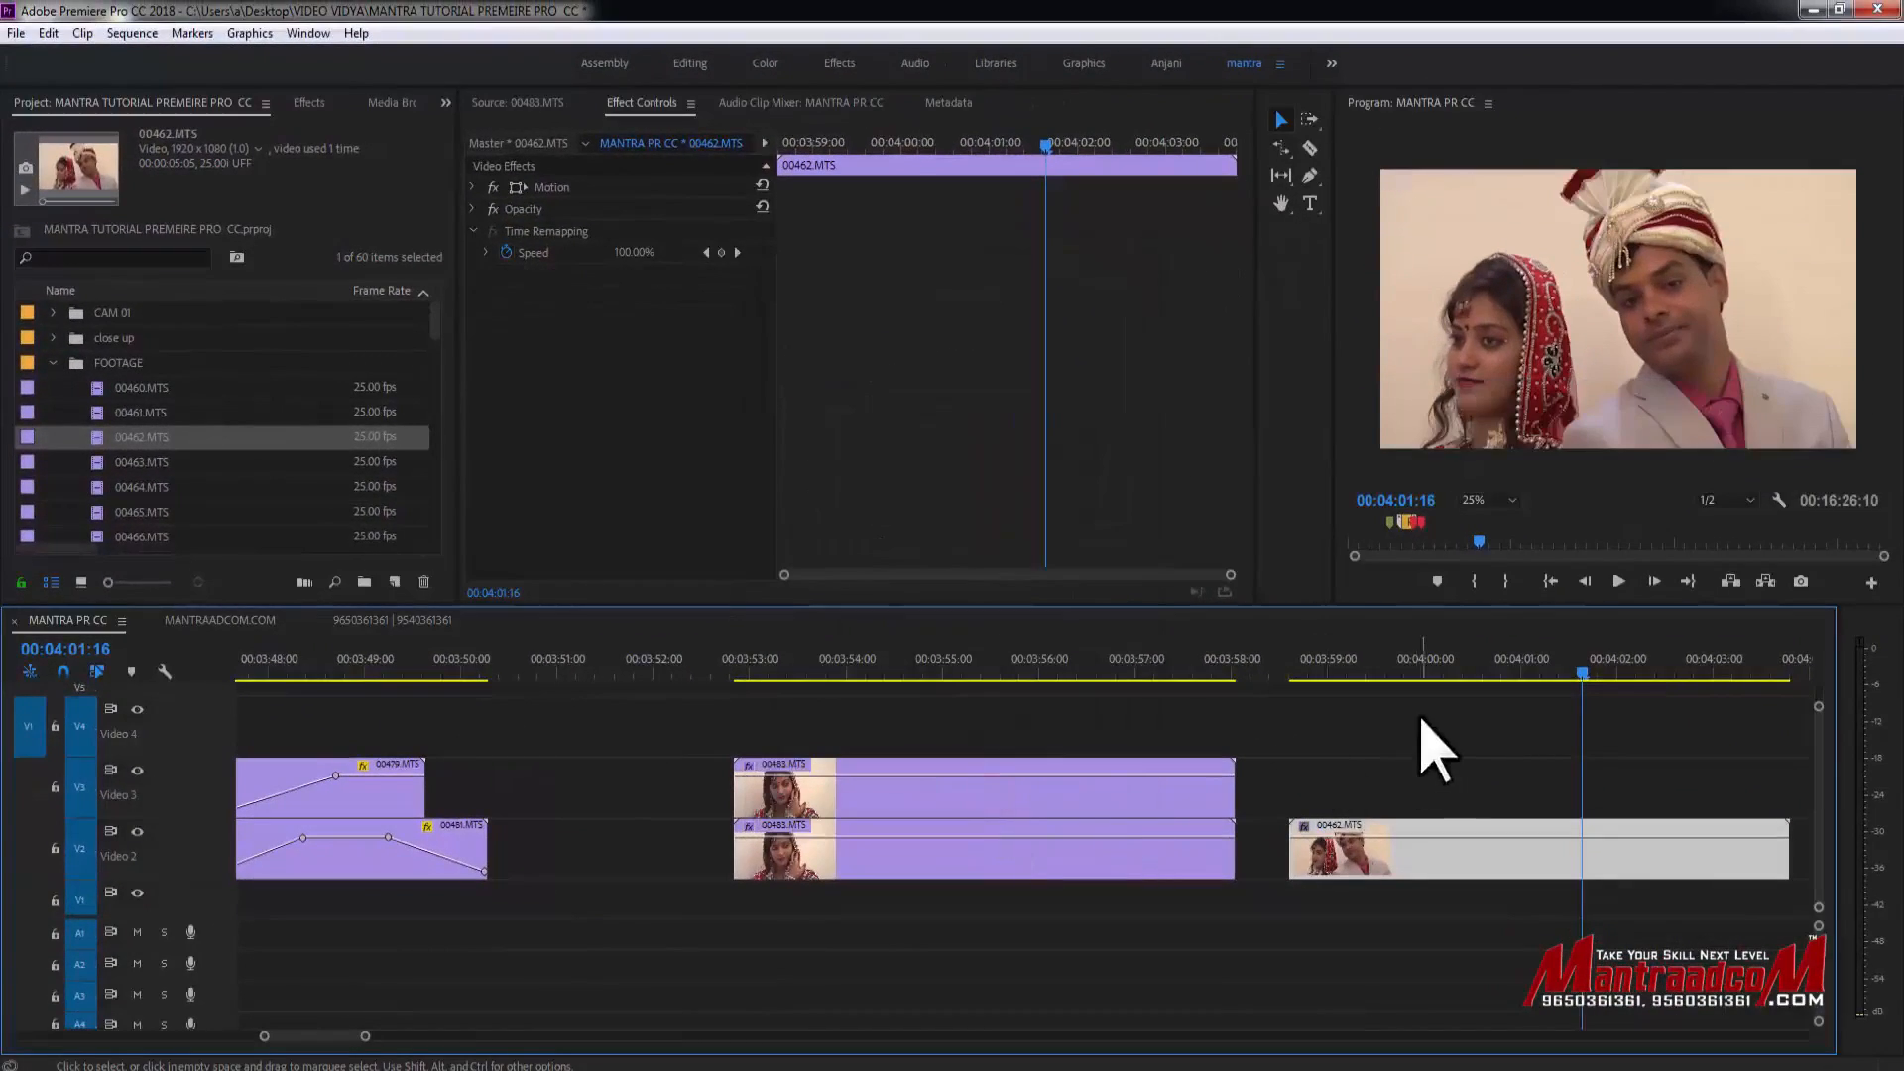
# - Scrub through the 00462.MTS clip to preview it without effects
pyautogui.moveTo(1288, 665); pyautogui.dragTo(1719, 679)
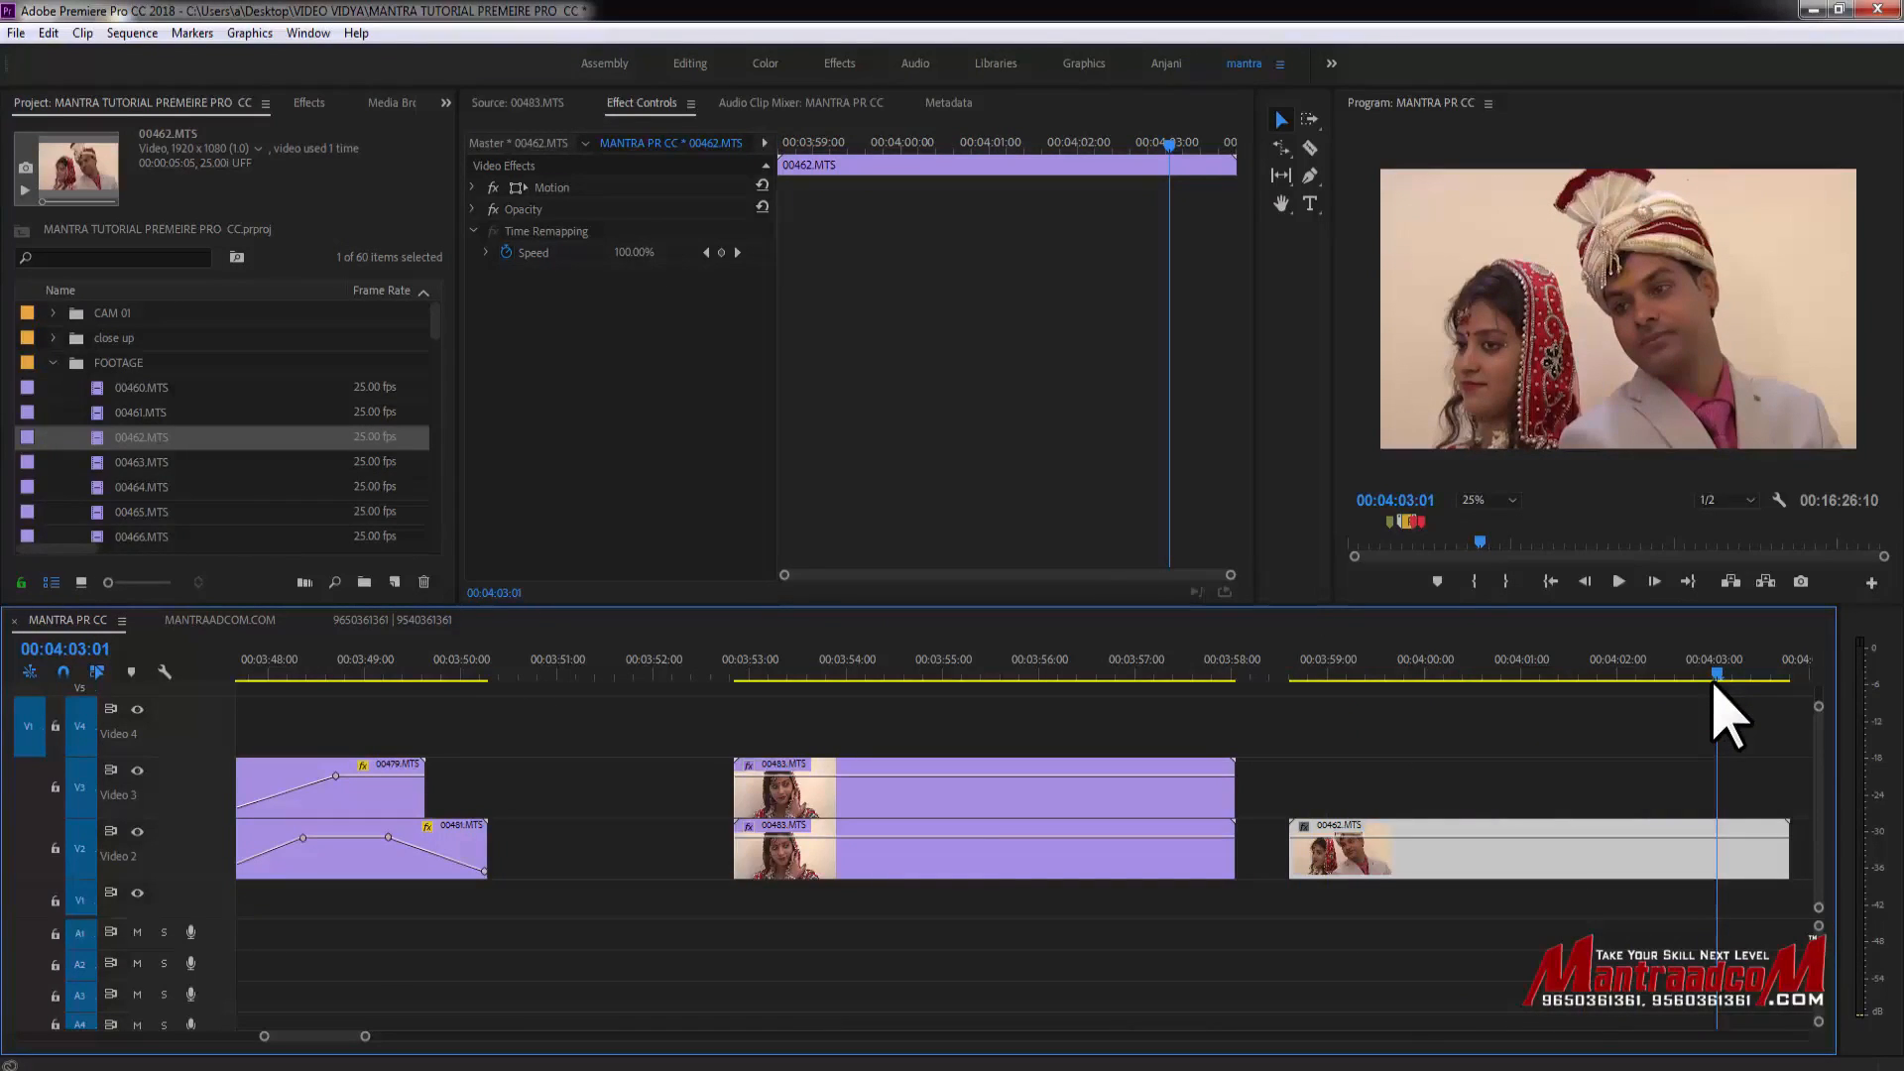
pyautogui.moveTo(1303, 676); pyautogui.dragTo(1702, 685)
pyautogui.click(1507, 855)
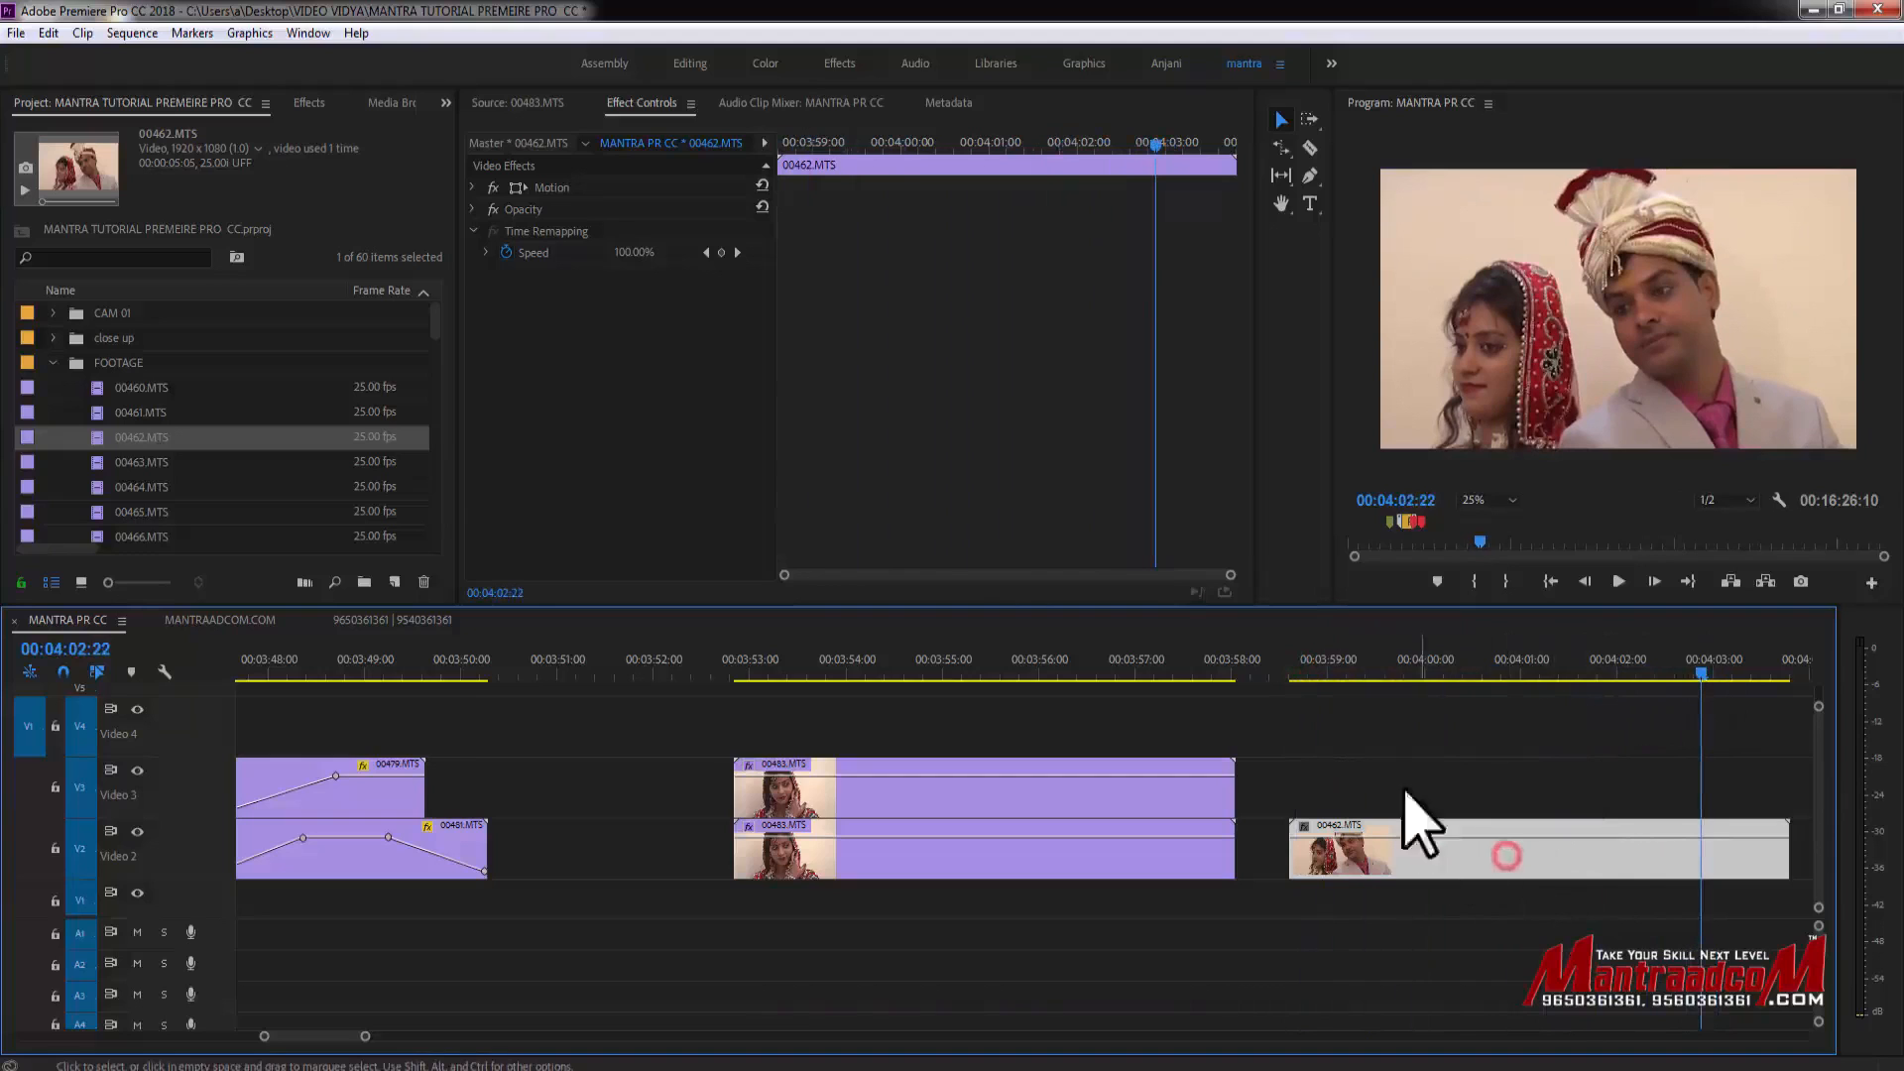
pyautogui.click(1516, 679)
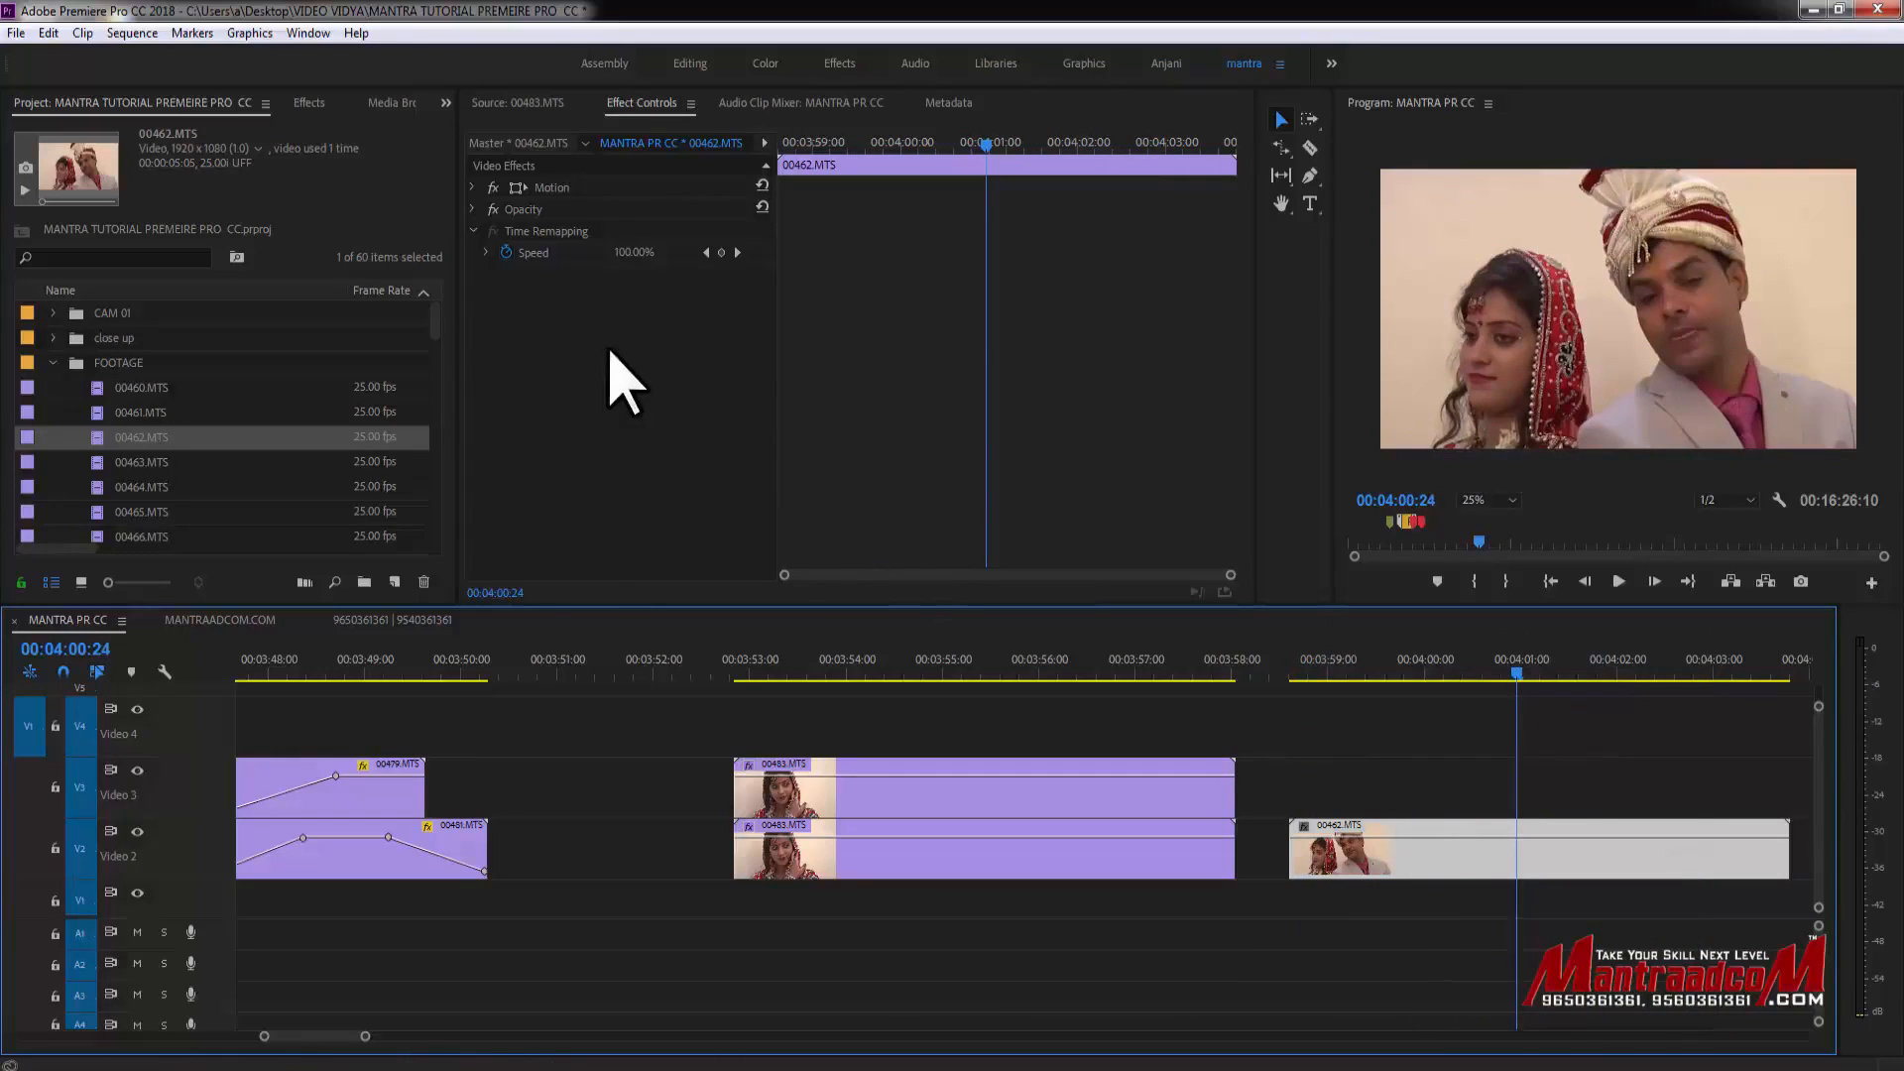
# - Select the upper 00483.MTS clip and delete one of its Drop Shadow effects
pyautogui.click(1132, 808)
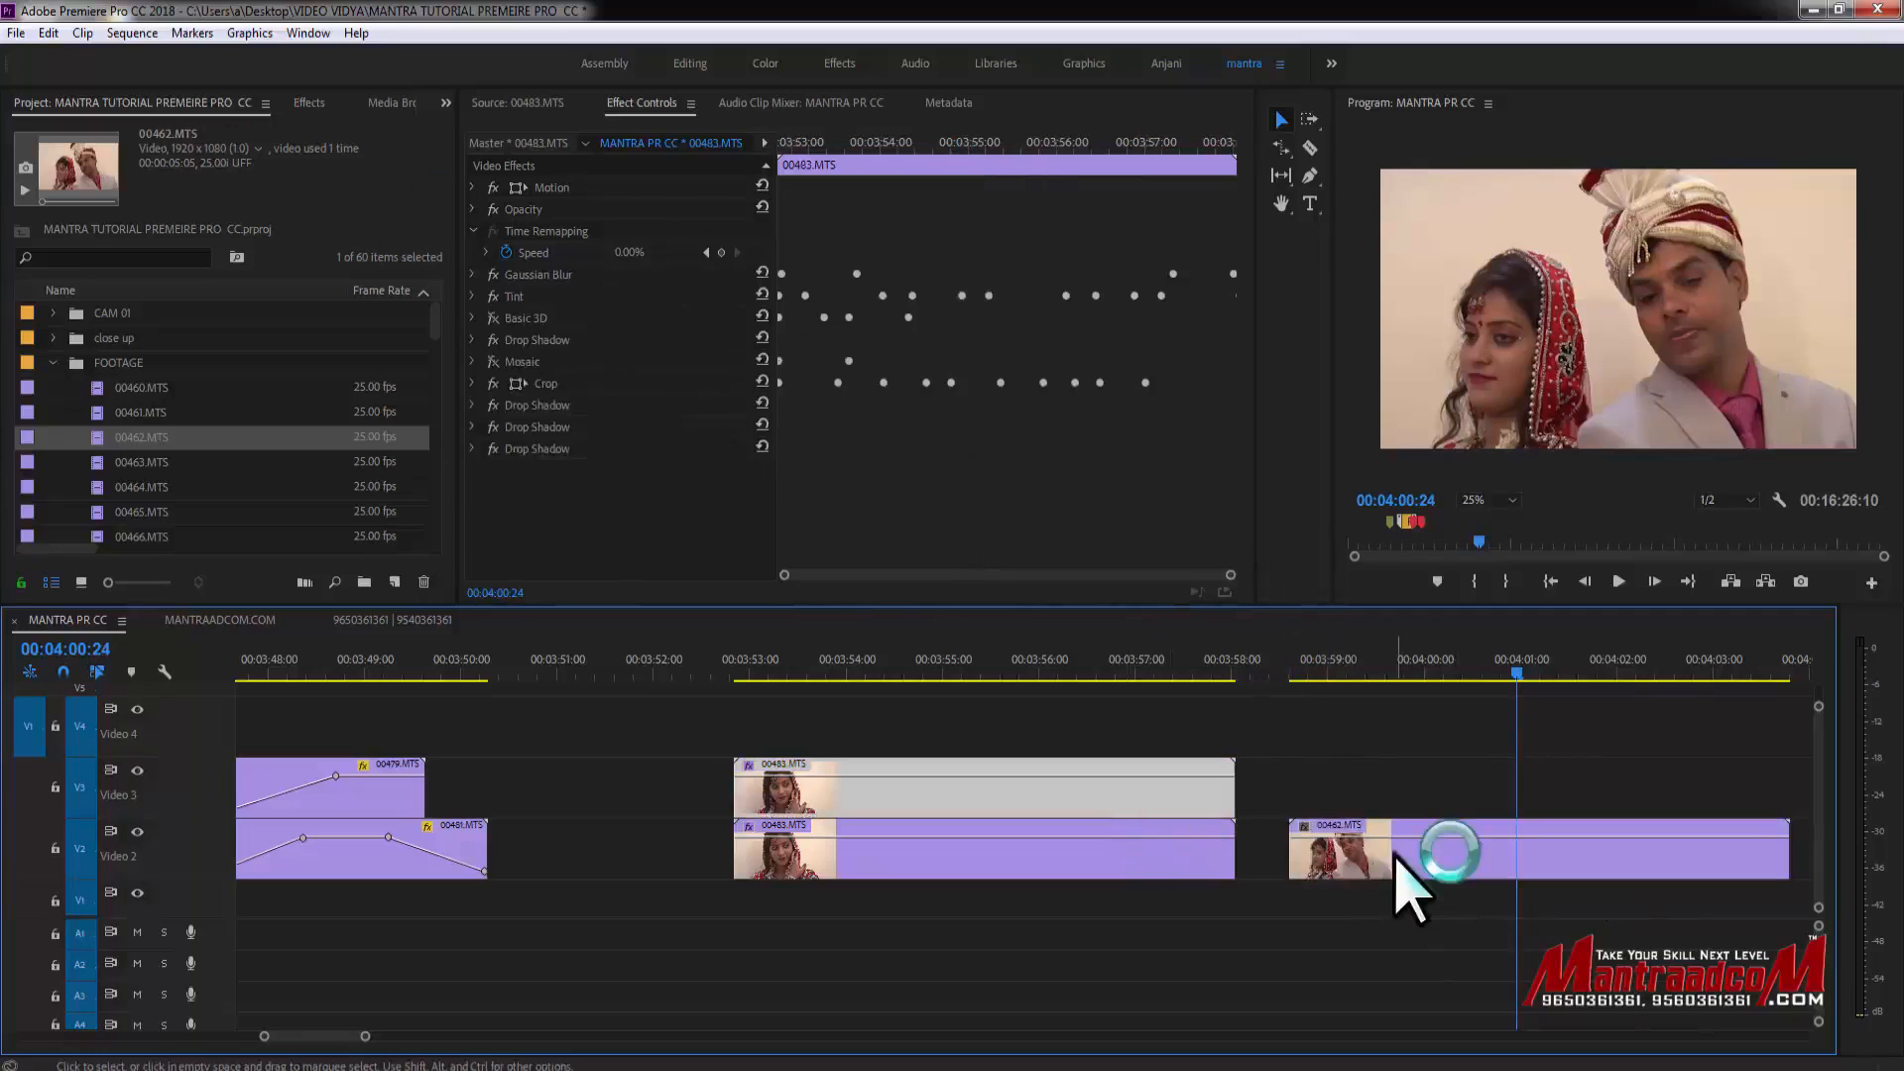
pyautogui.moveTo(1300, 666); pyautogui.dragTo(1468, 674)
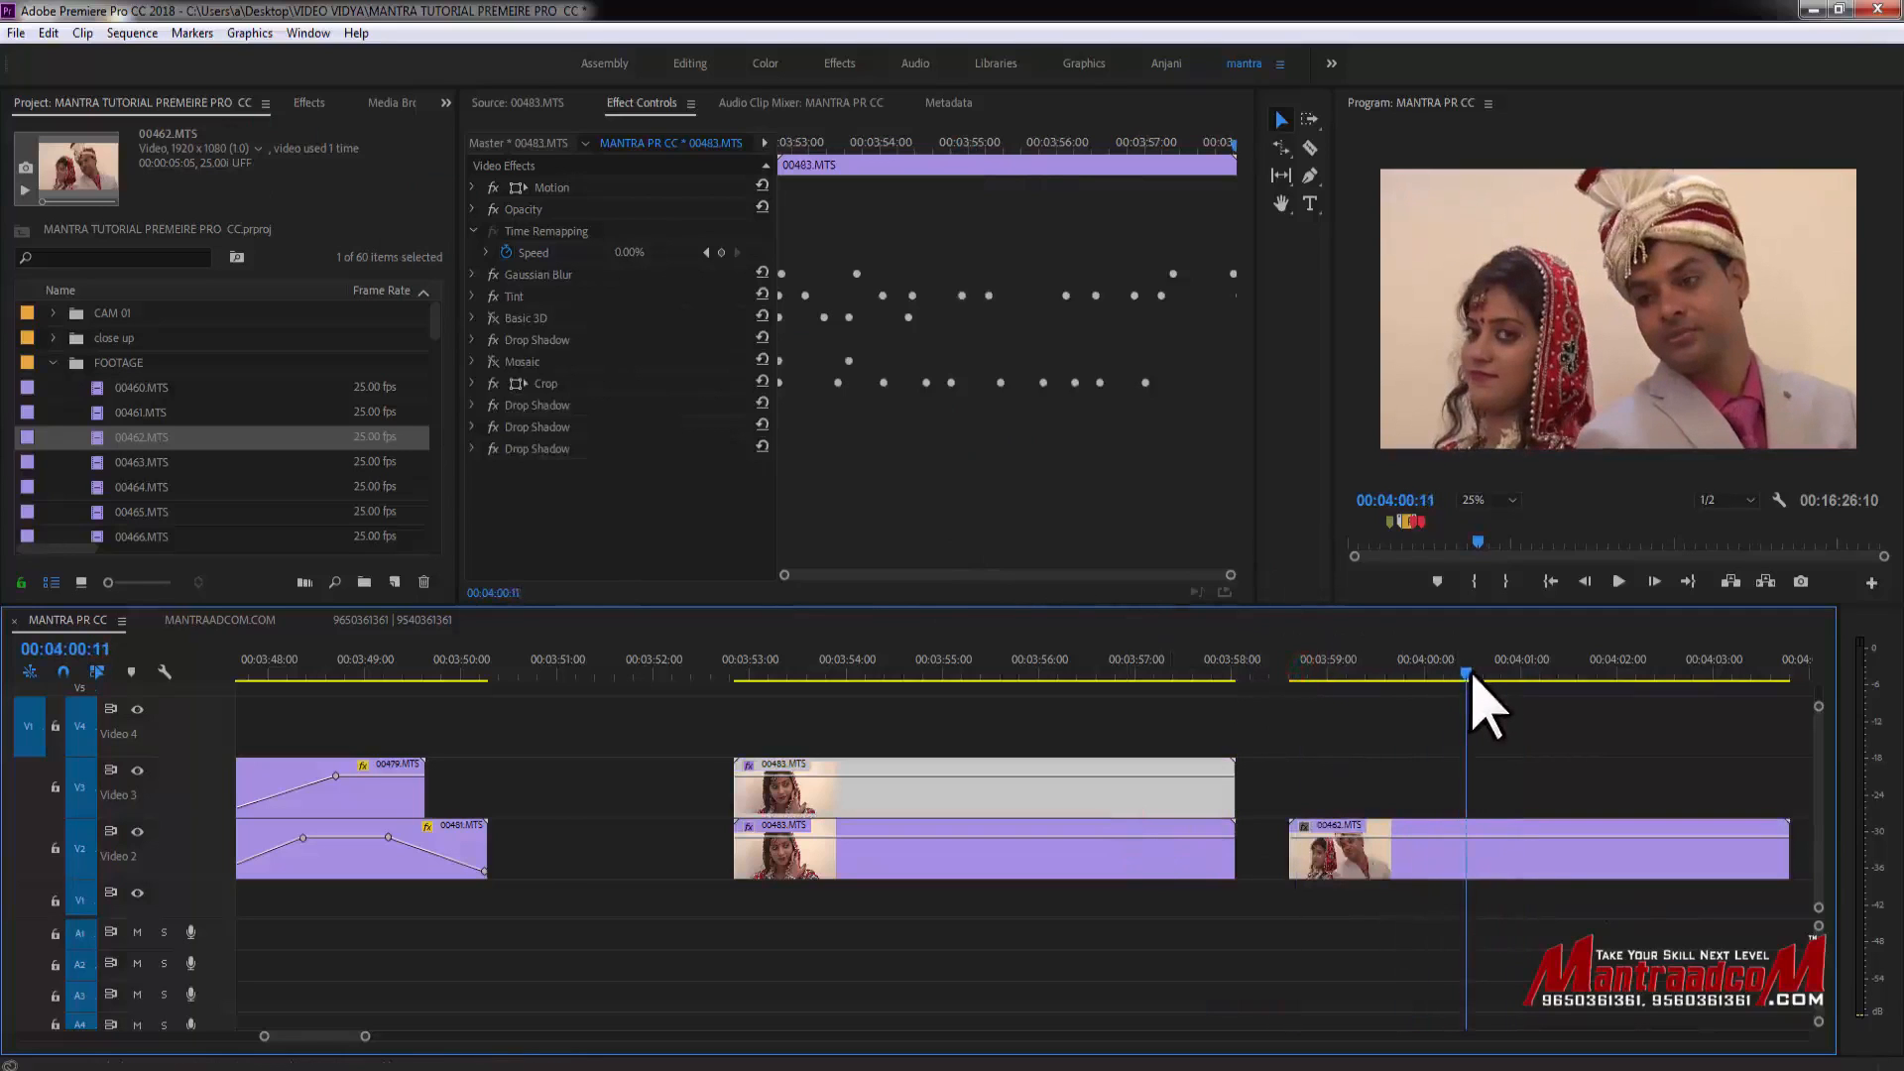
pyautogui.click(1276, 601)
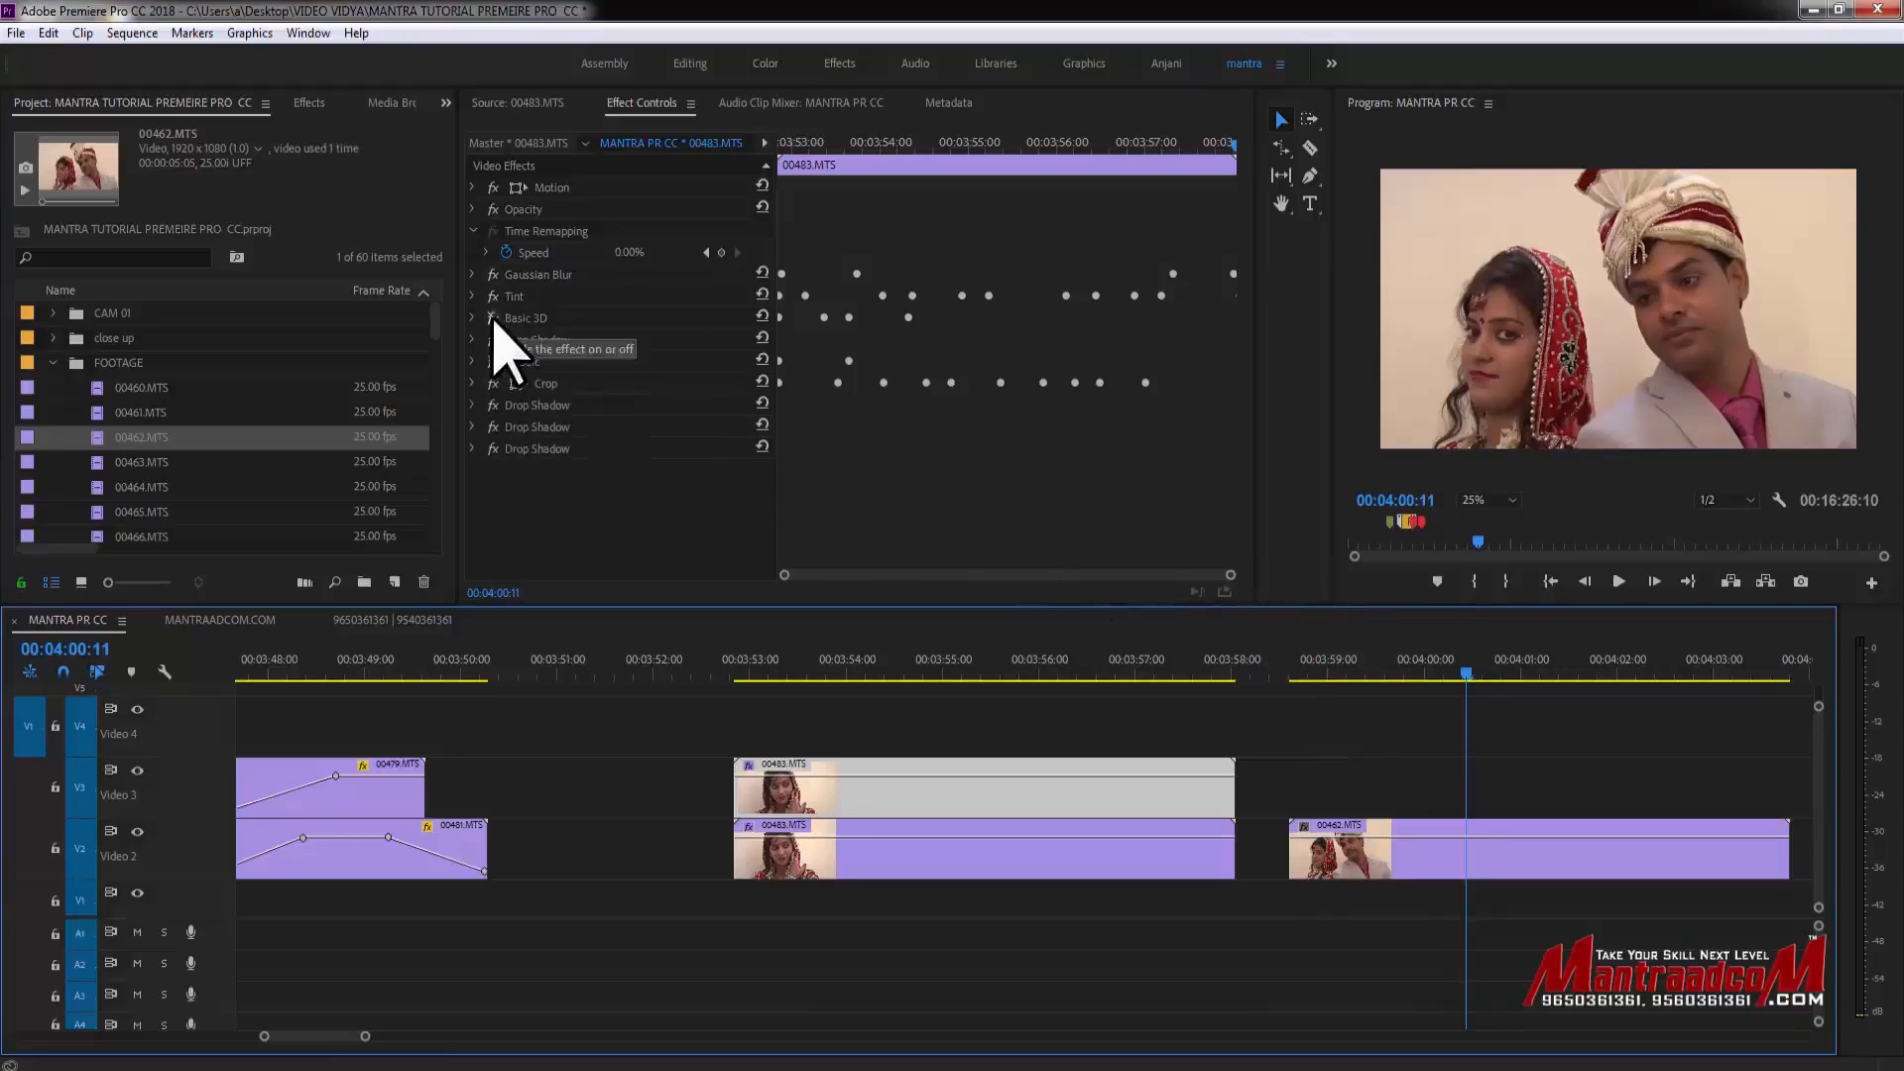
pyautogui.click(763, 382)
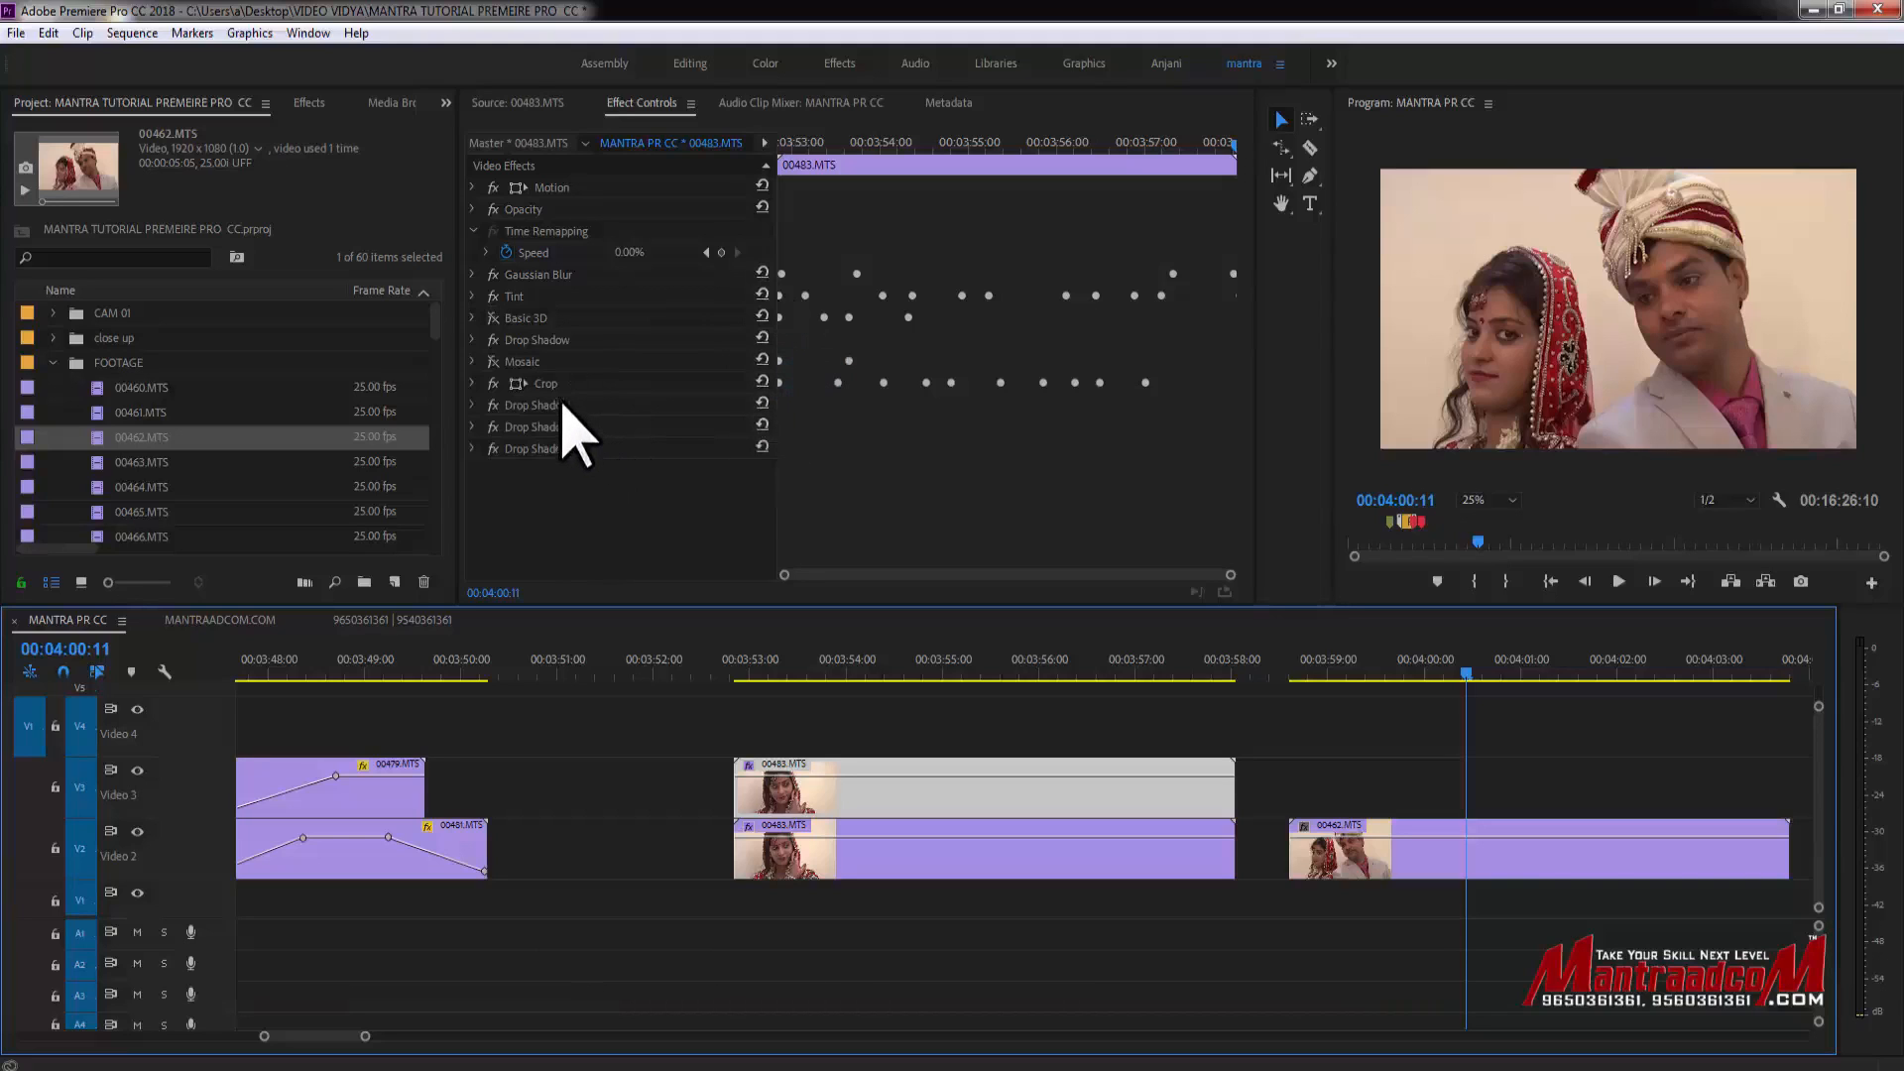
pyautogui.click(690, 406)
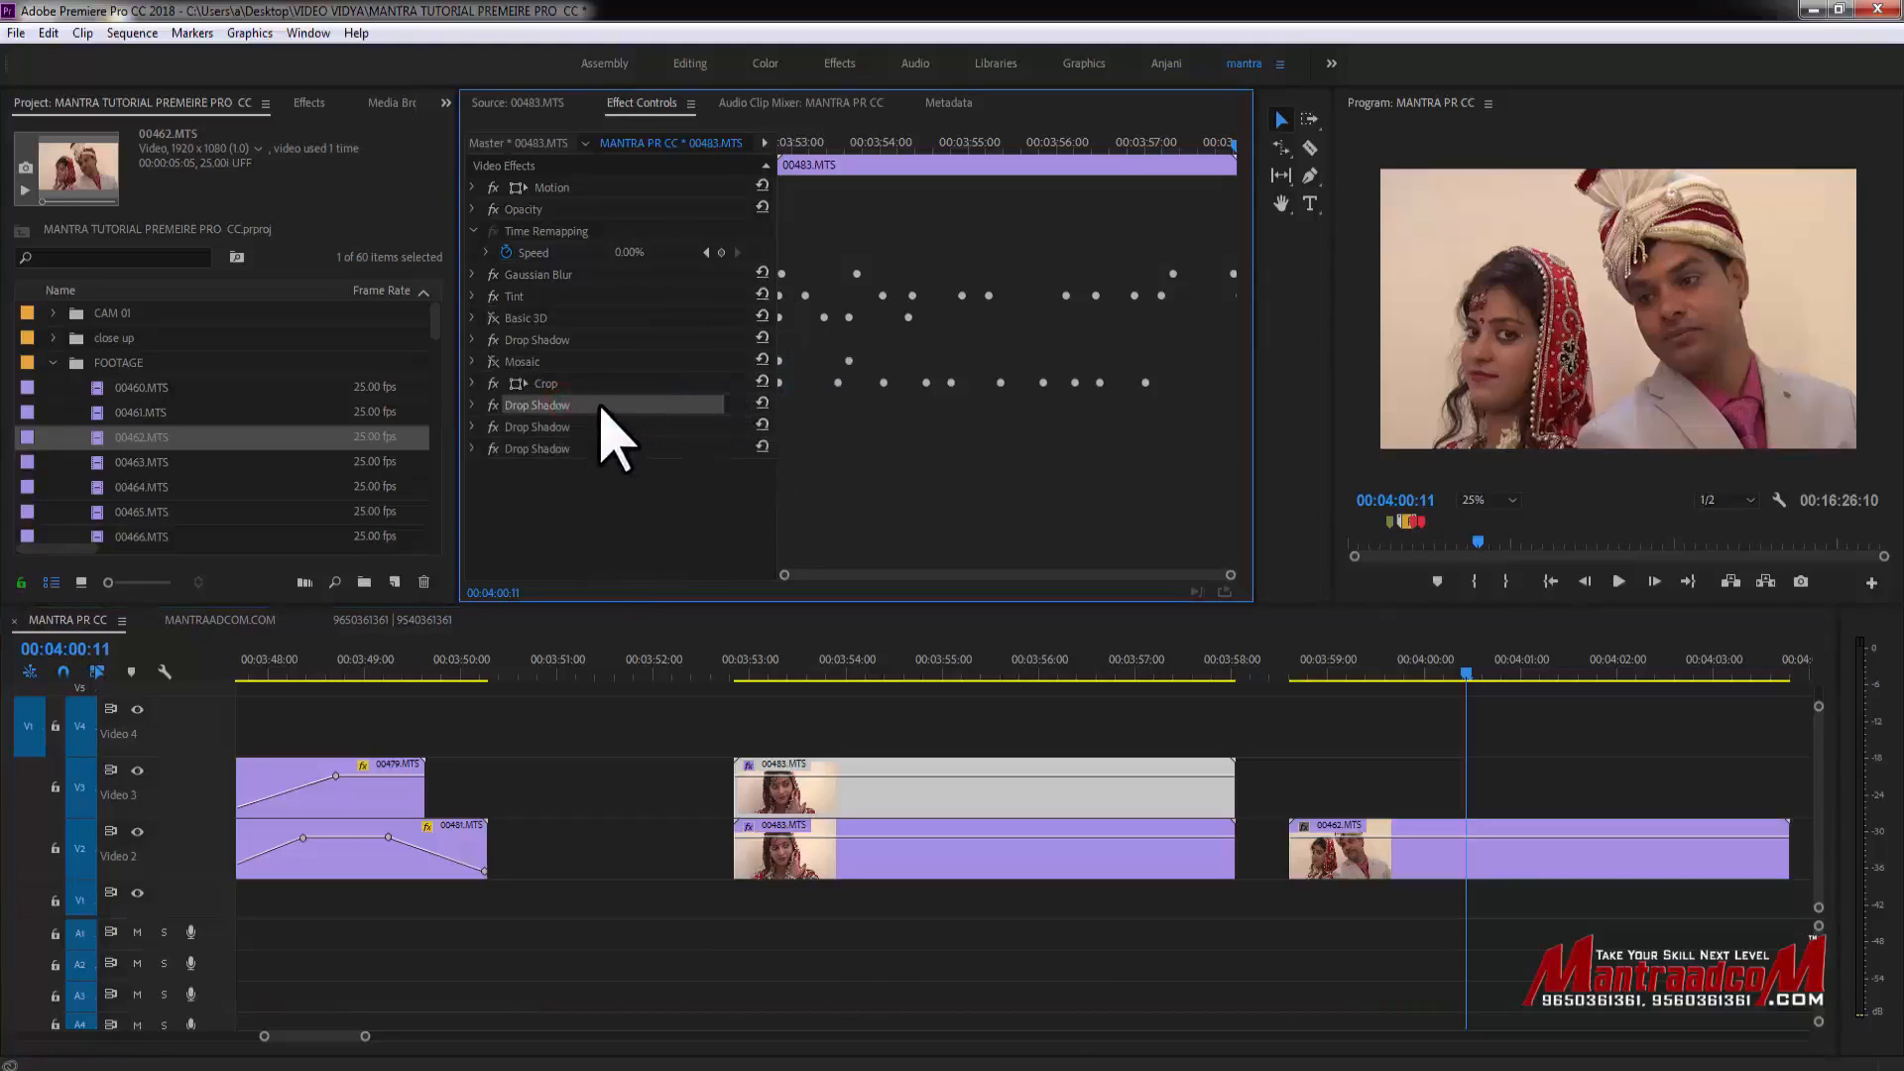
pyautogui.press('Delete')
# - Clear a multi-selection of effects from Tint through Drop Shadow on the 00483.MTS clip, then undo the clearing
pyautogui.click(571, 427)
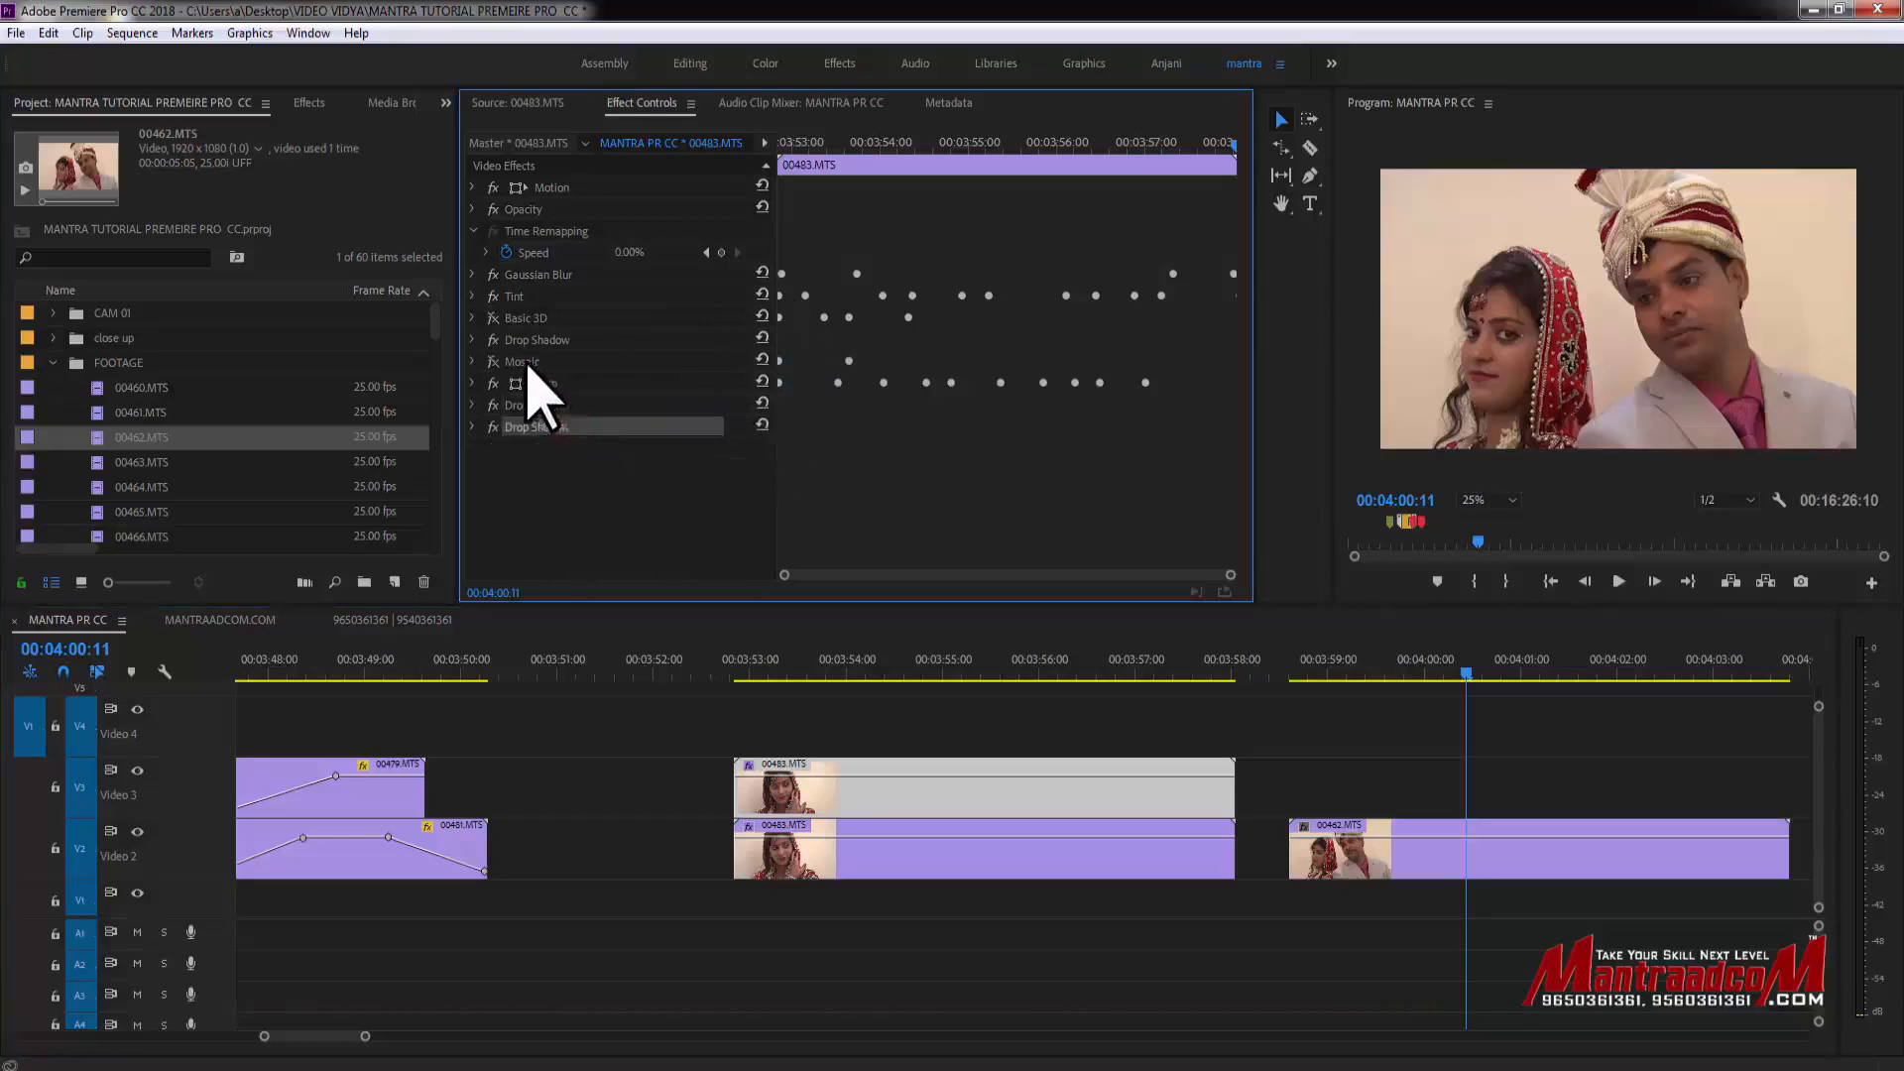
pyautogui.click(529, 365)
pyautogui.click(524, 305)
pyautogui.click(528, 297)
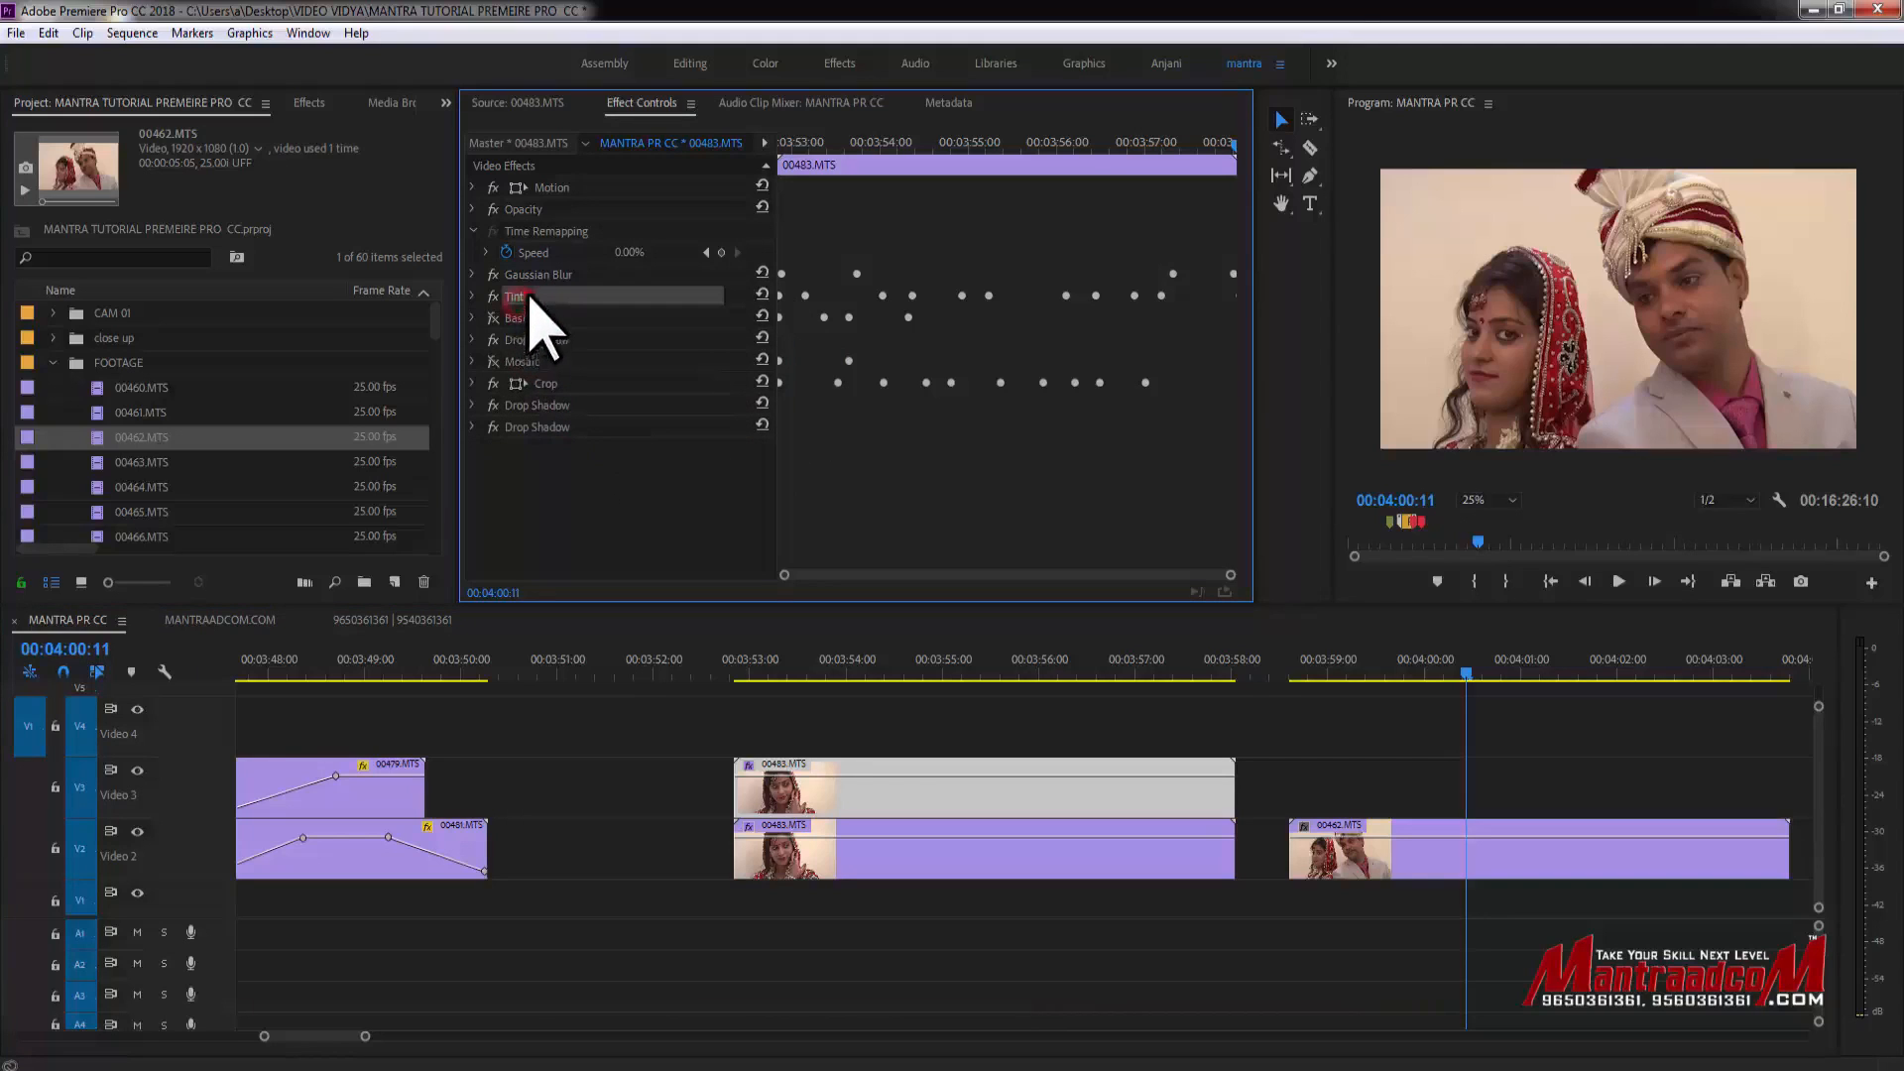
pyautogui.click(561, 406)
pyautogui.keyDown('ctrl'); pyautogui.click(561, 384); pyautogui.keyUp('ctrl')
pyautogui.keyDown('ctrl'); pyautogui.click(562, 362); pyautogui.keyUp('ctrl')
pyautogui.keyDown('ctrl'); pyautogui.click(567, 340); pyautogui.keyUp('ctrl')
pyautogui.keyDown('ctrl'); pyautogui.click(523, 317); pyautogui.keyUp('ctrl')
pyautogui.keyDown('ctrl'); pyautogui.click(525, 298); pyautogui.keyUp('ctrl')
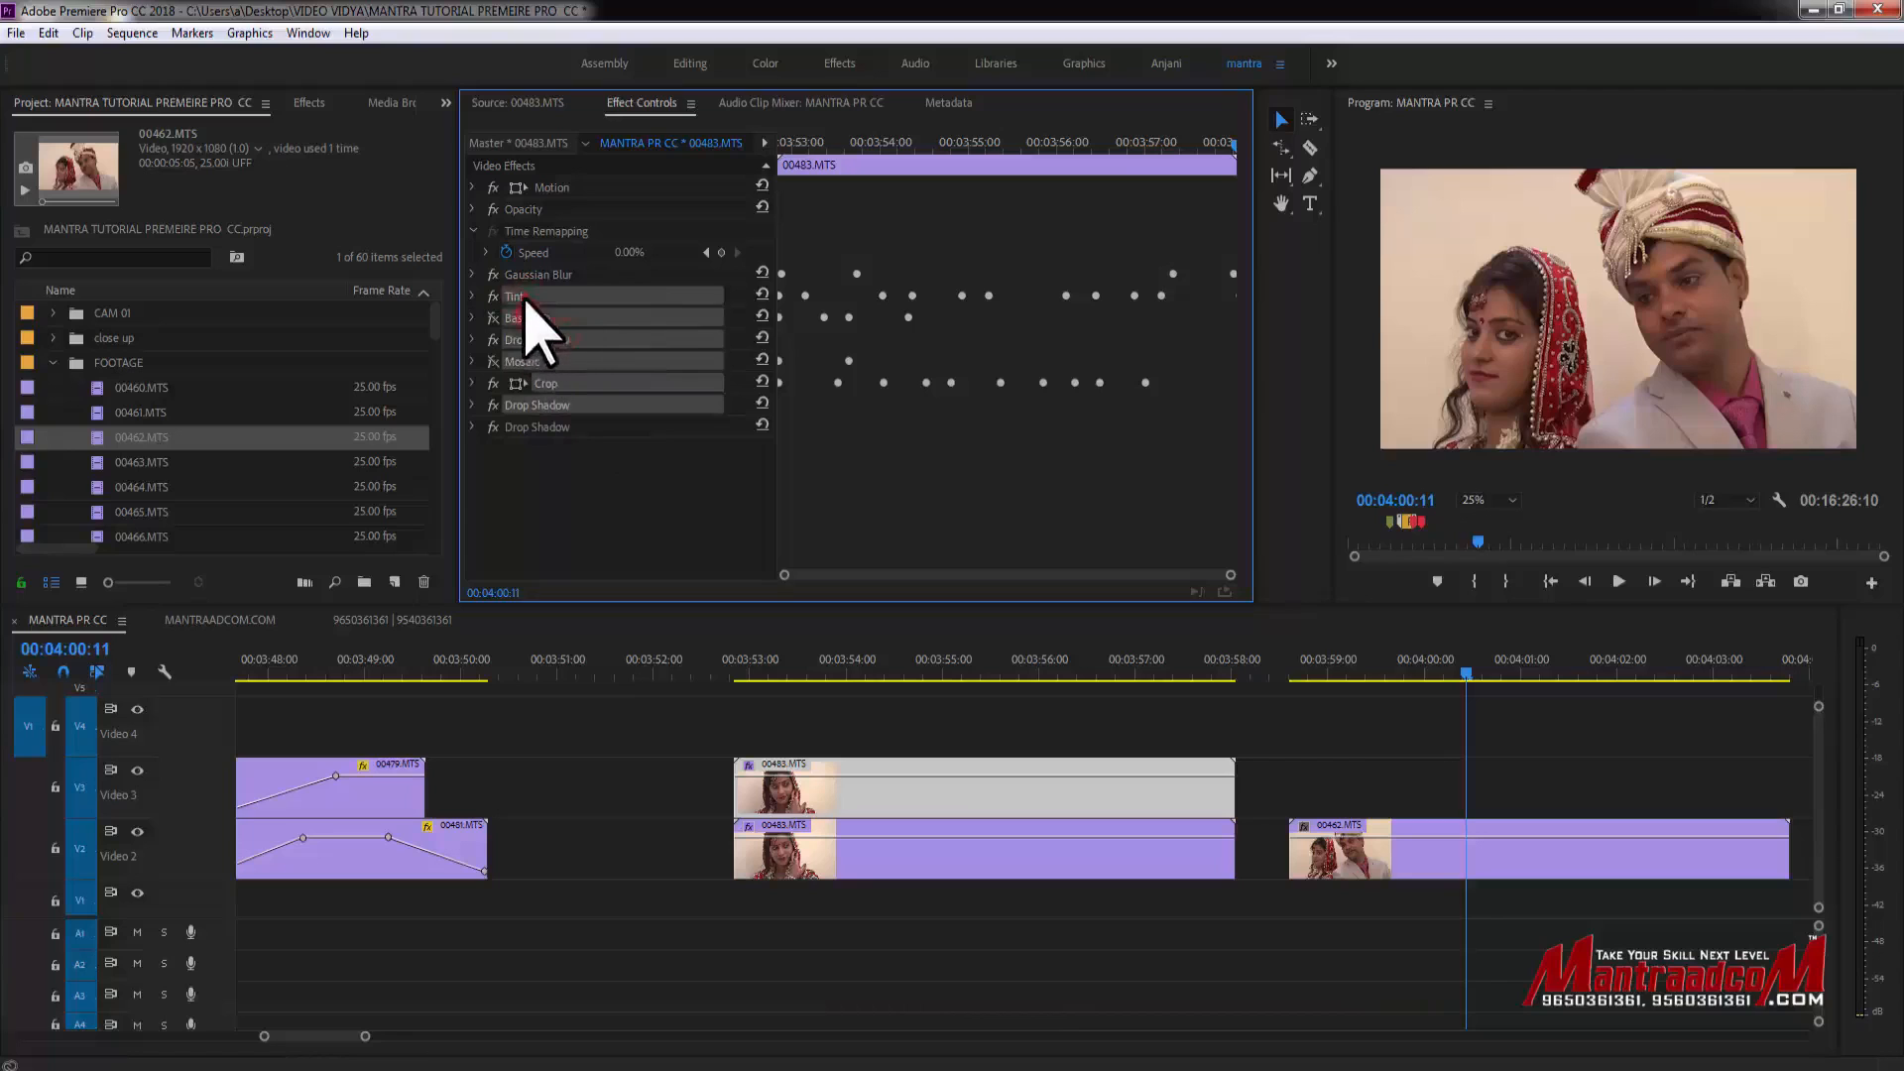
pyautogui.rightClick(566, 316)
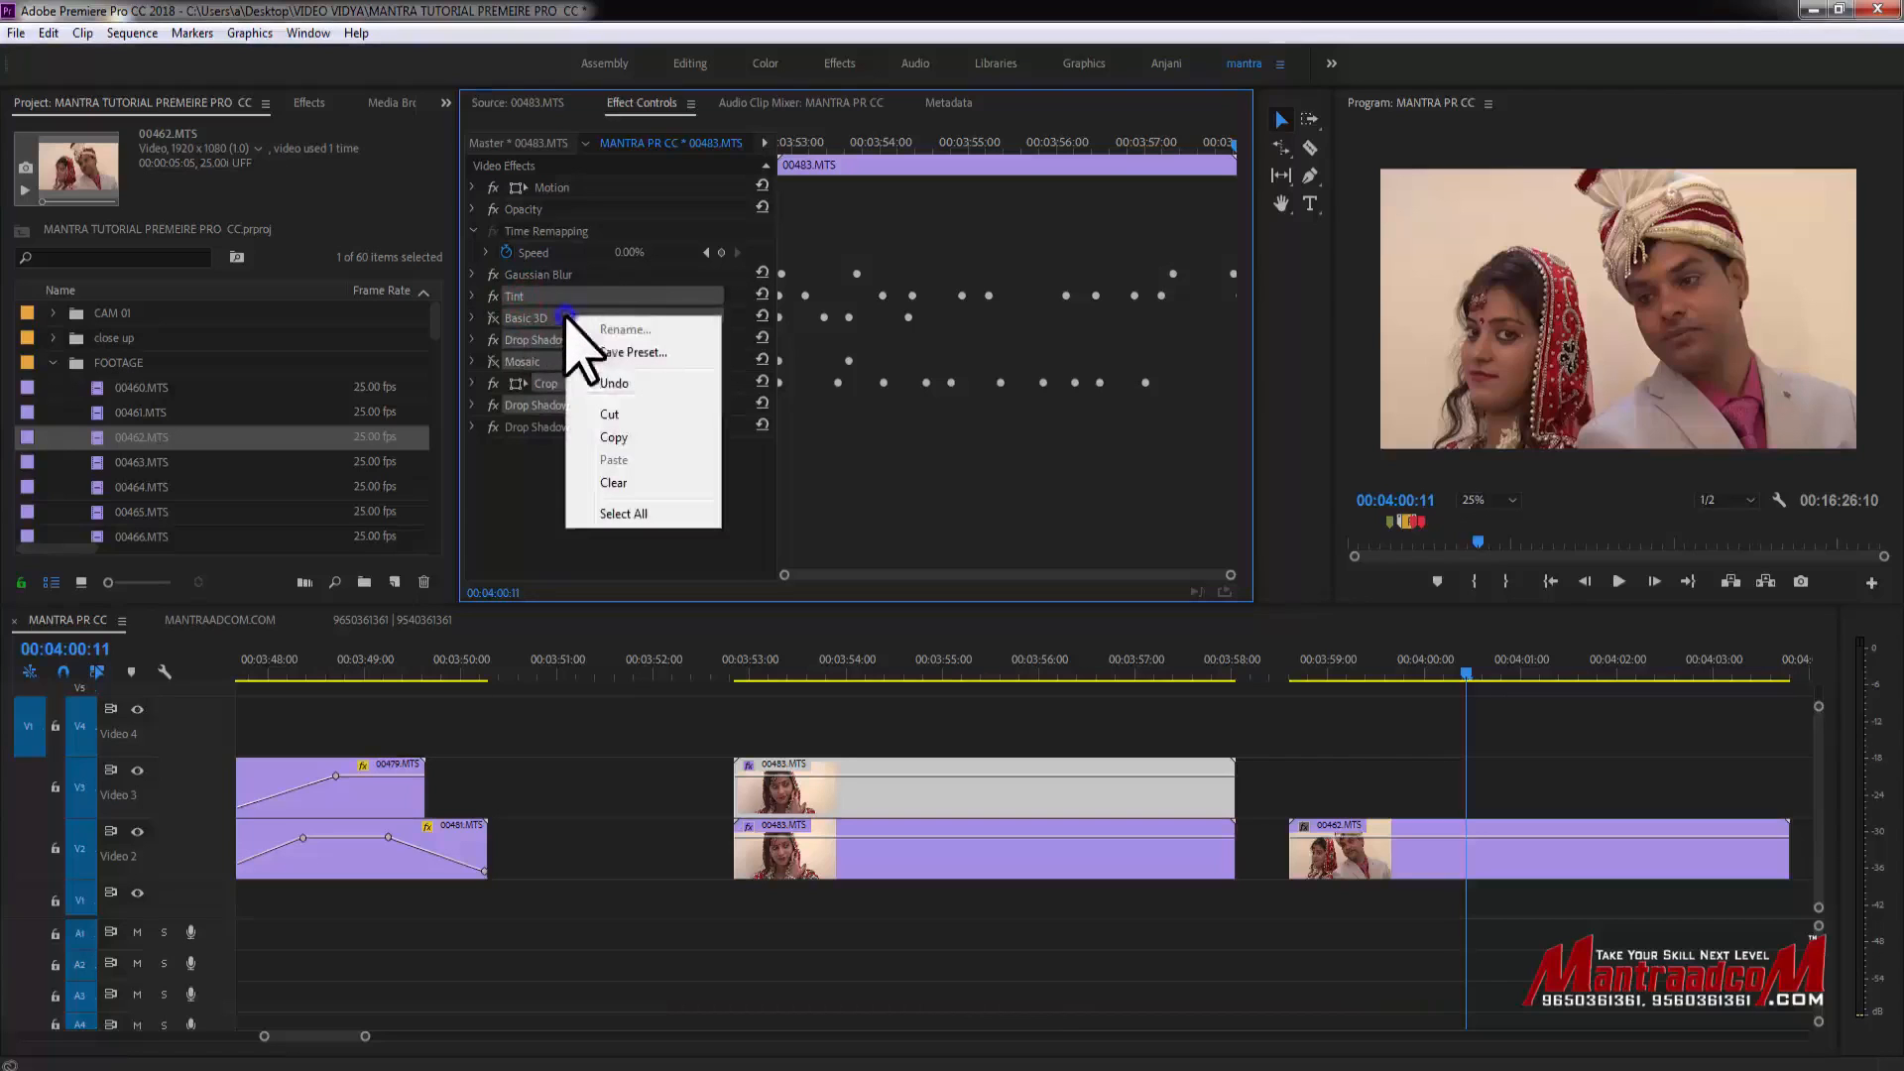
pyautogui.click(638, 482)
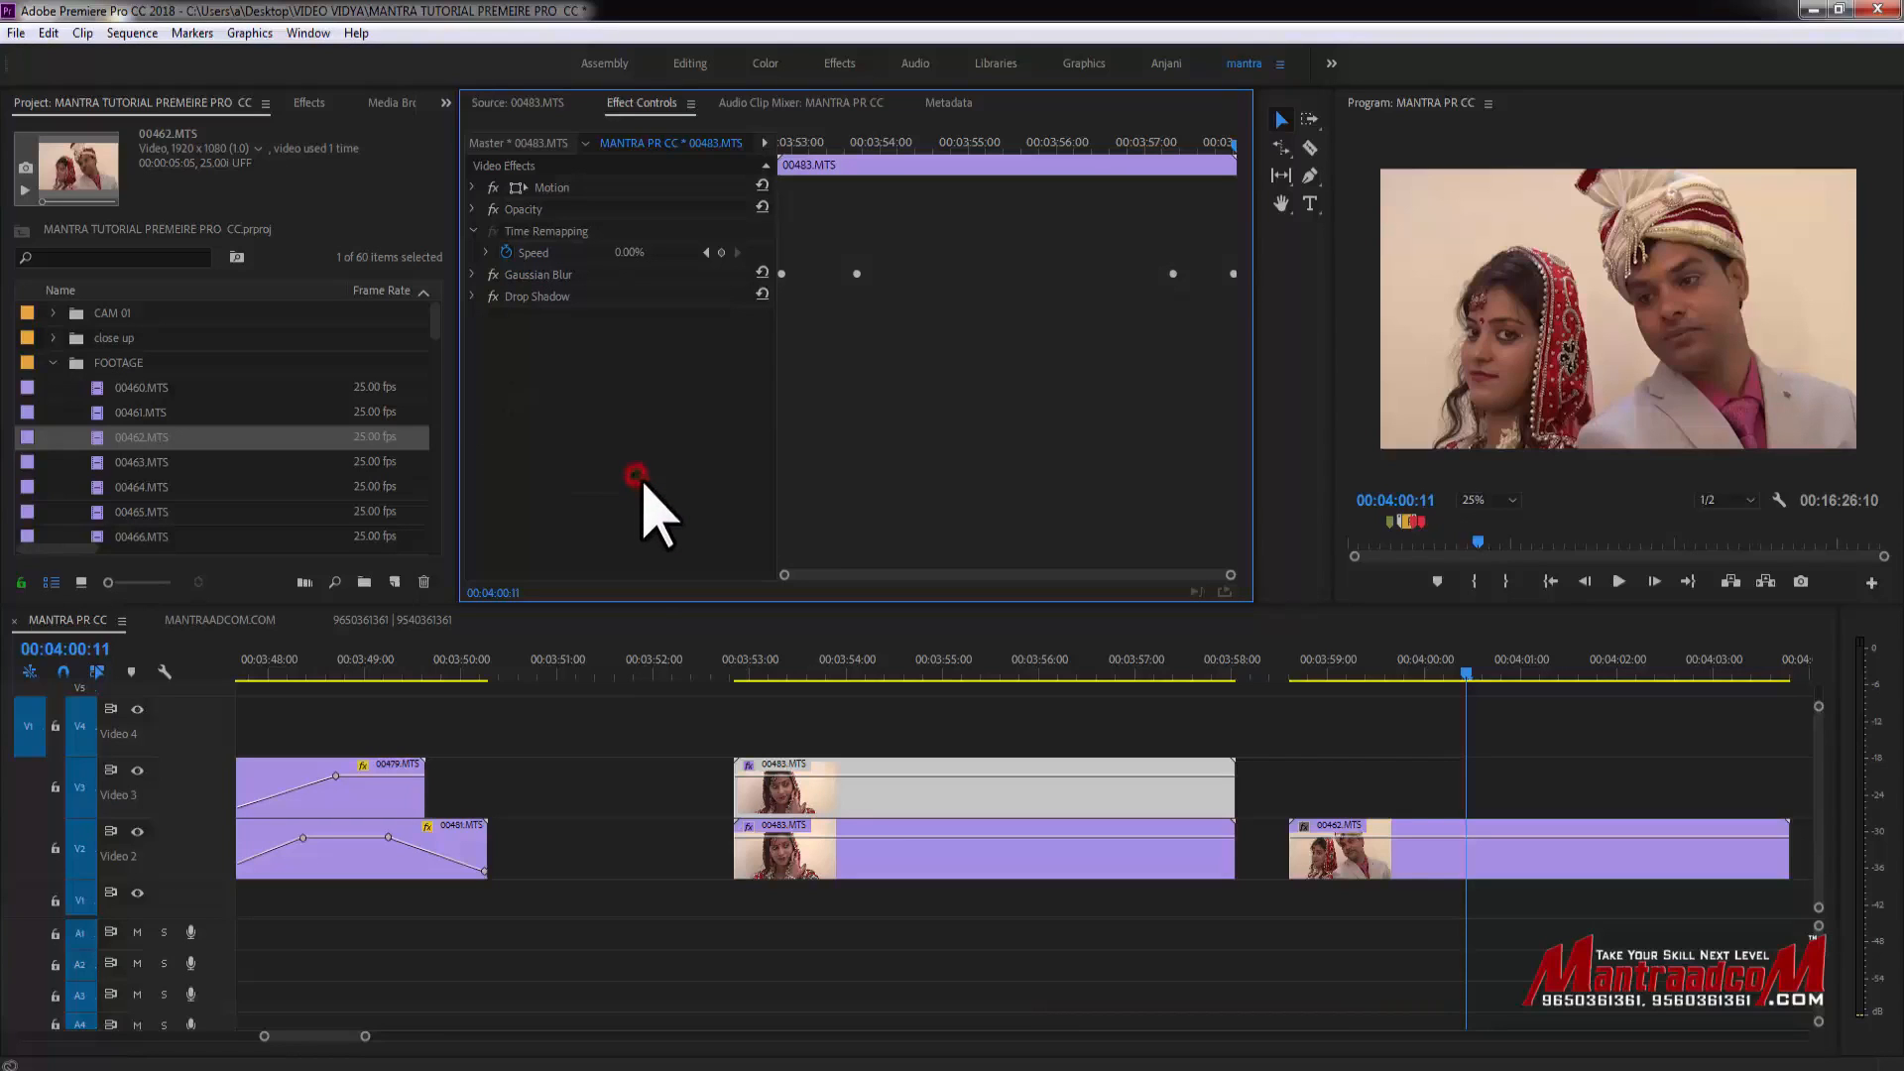
pyautogui.hotkey('ctrl', 'z')
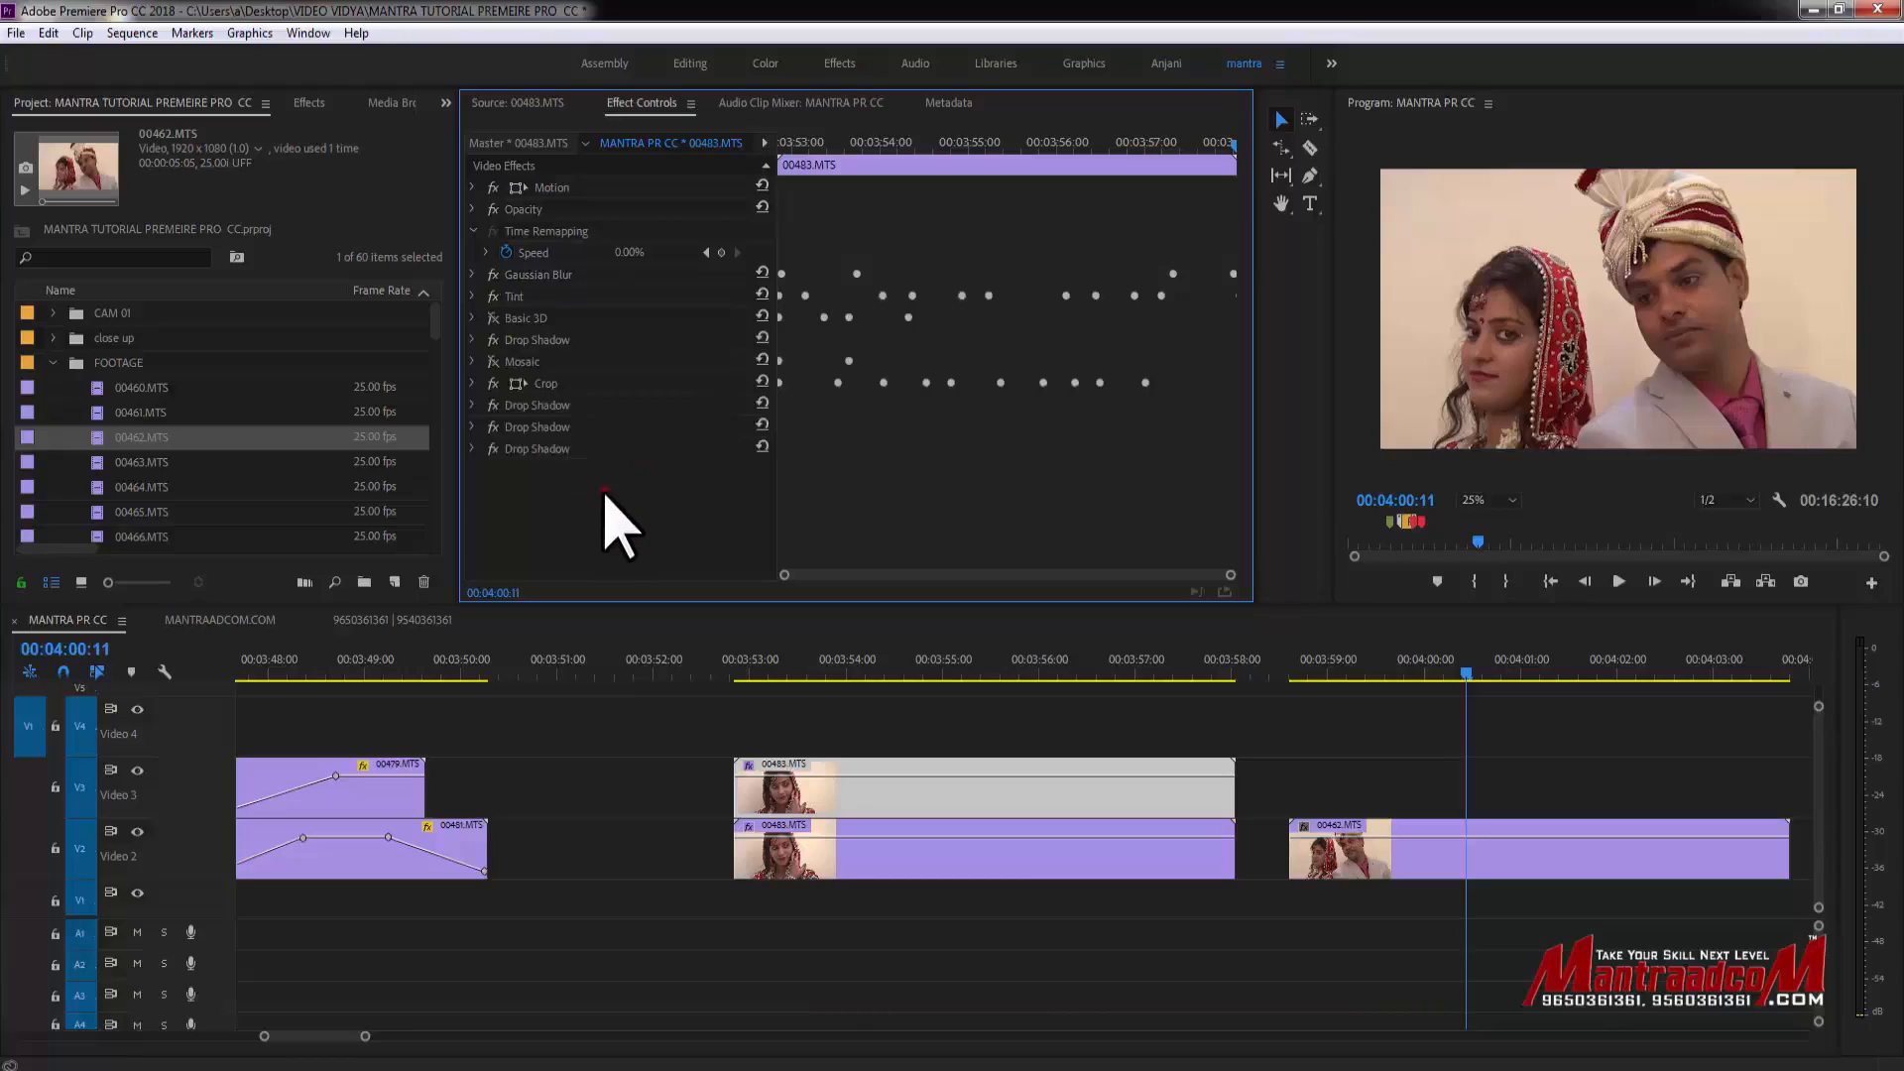
# - Delete the Drop Shadow, Mosaic and Basic 3D effects one by one from the 00483.MTS clip, then undo the deletions
pyautogui.click(605, 450)
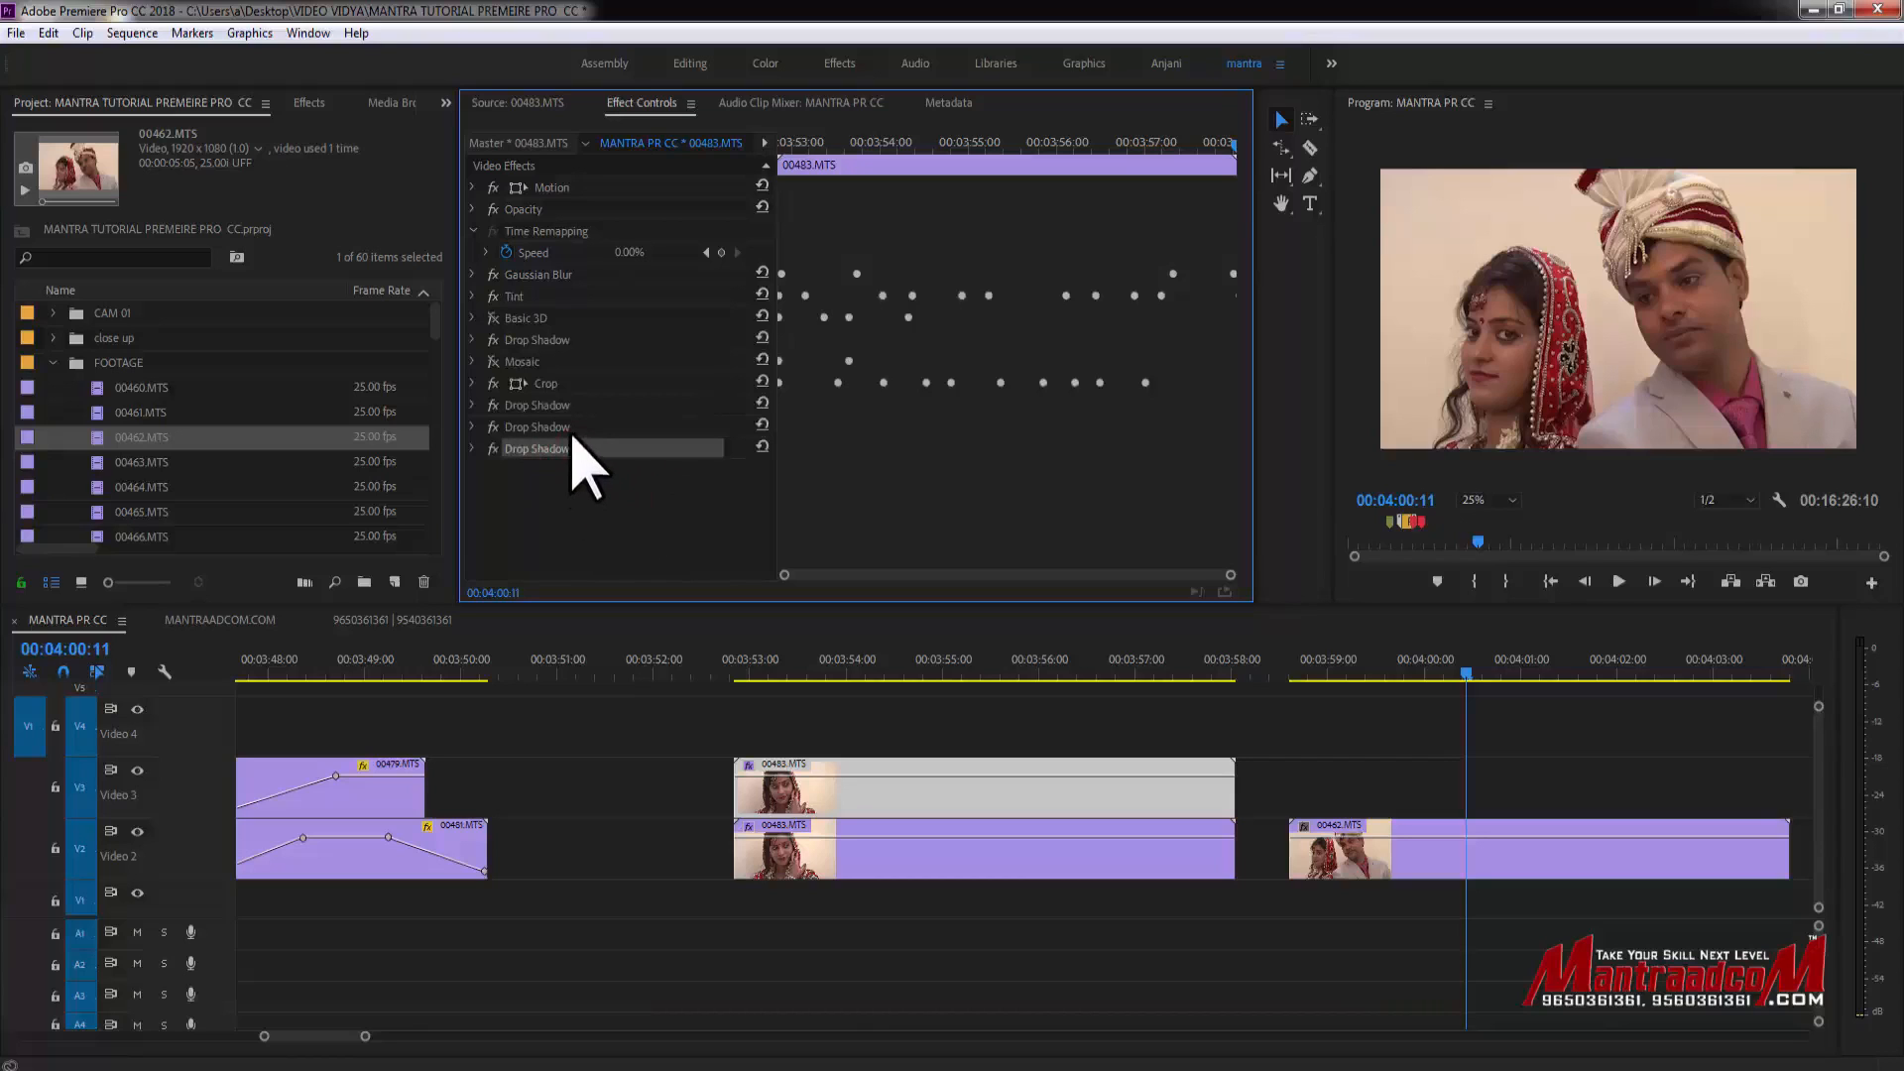
pyautogui.press('Delete')
pyautogui.click(531, 427)
pyautogui.press('Delete')
pyautogui.click(545, 405)
pyautogui.press('Delete')
pyautogui.click(551, 361)
pyautogui.press('Delete')
pyautogui.click(536, 339)
pyautogui.press('Delete')
pyautogui.click(520, 315)
pyautogui.press('Delete')
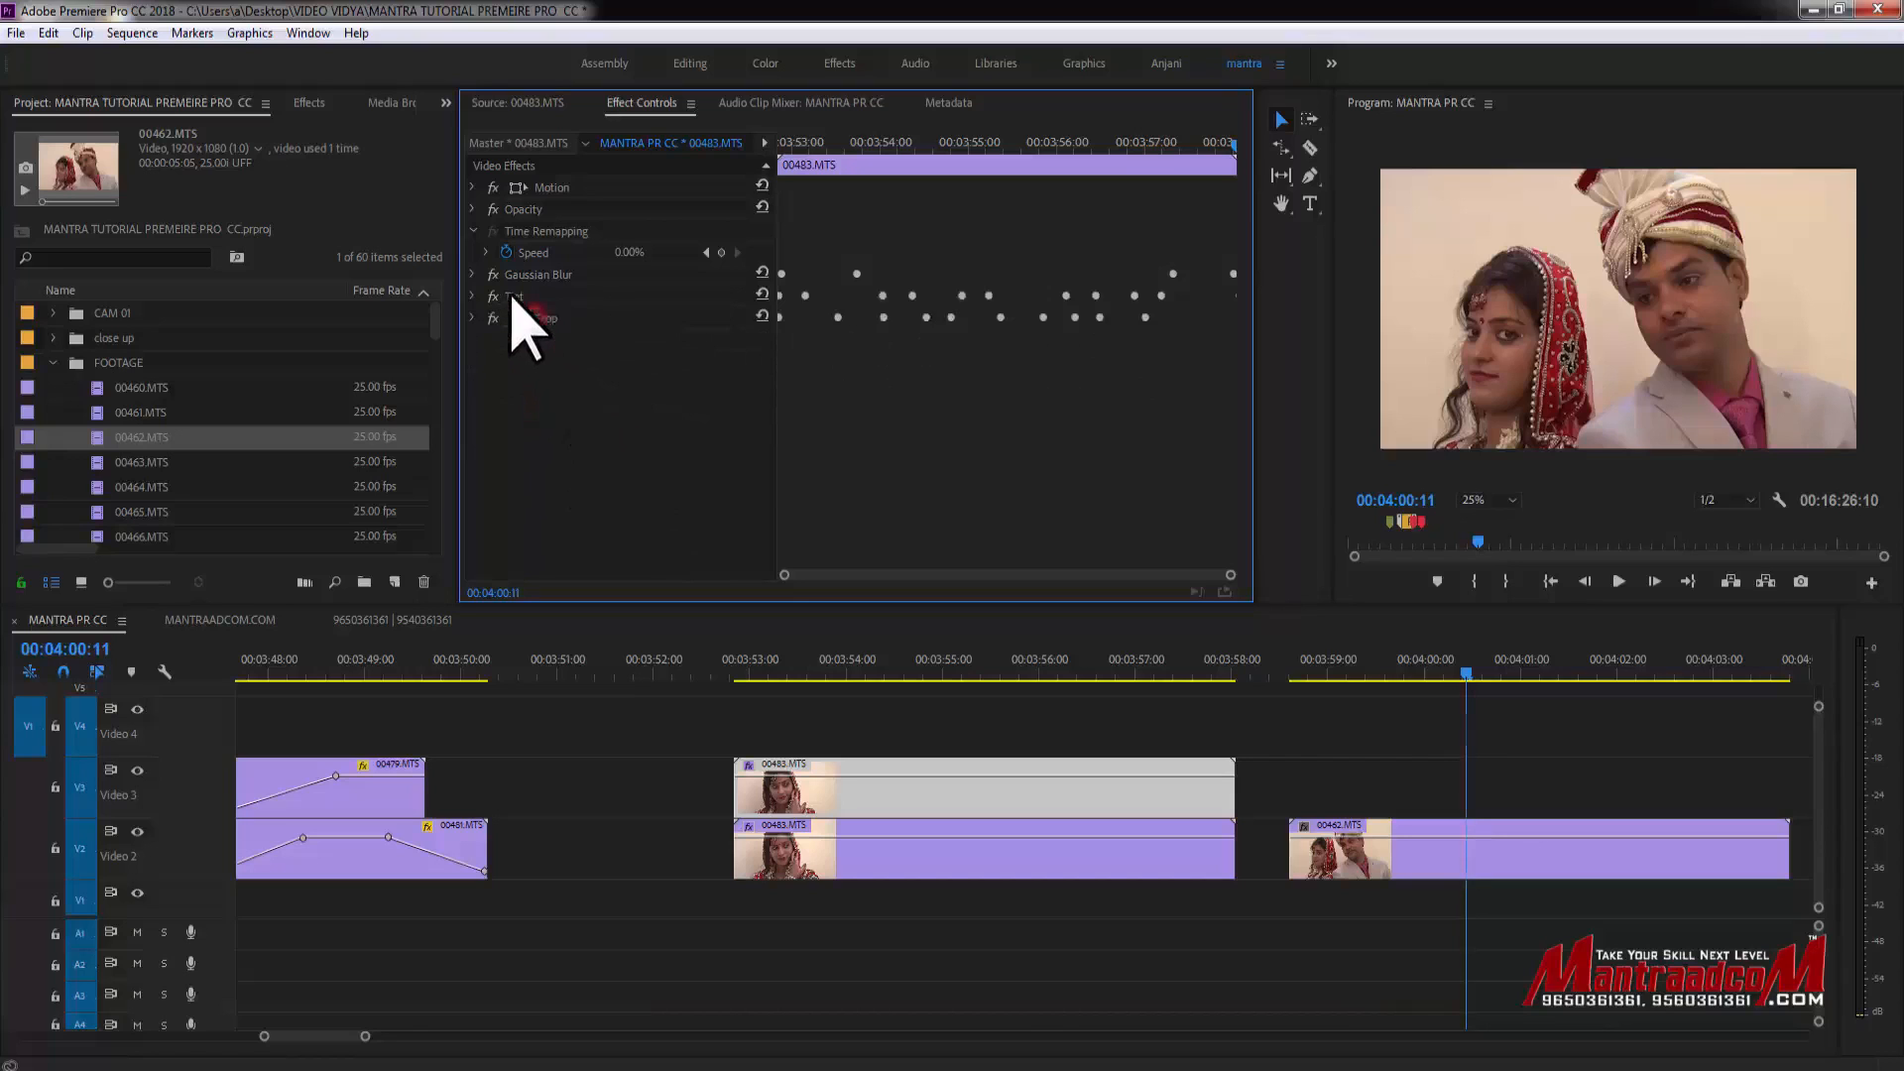
pyautogui.press('z')
pyautogui.hotkey('ctrl', 'z')
# - Select the later 00462.MTS clip on Video 2 and delete all its effects: Gaussian Blur, Tint and Crop
pyautogui.click(969, 669)
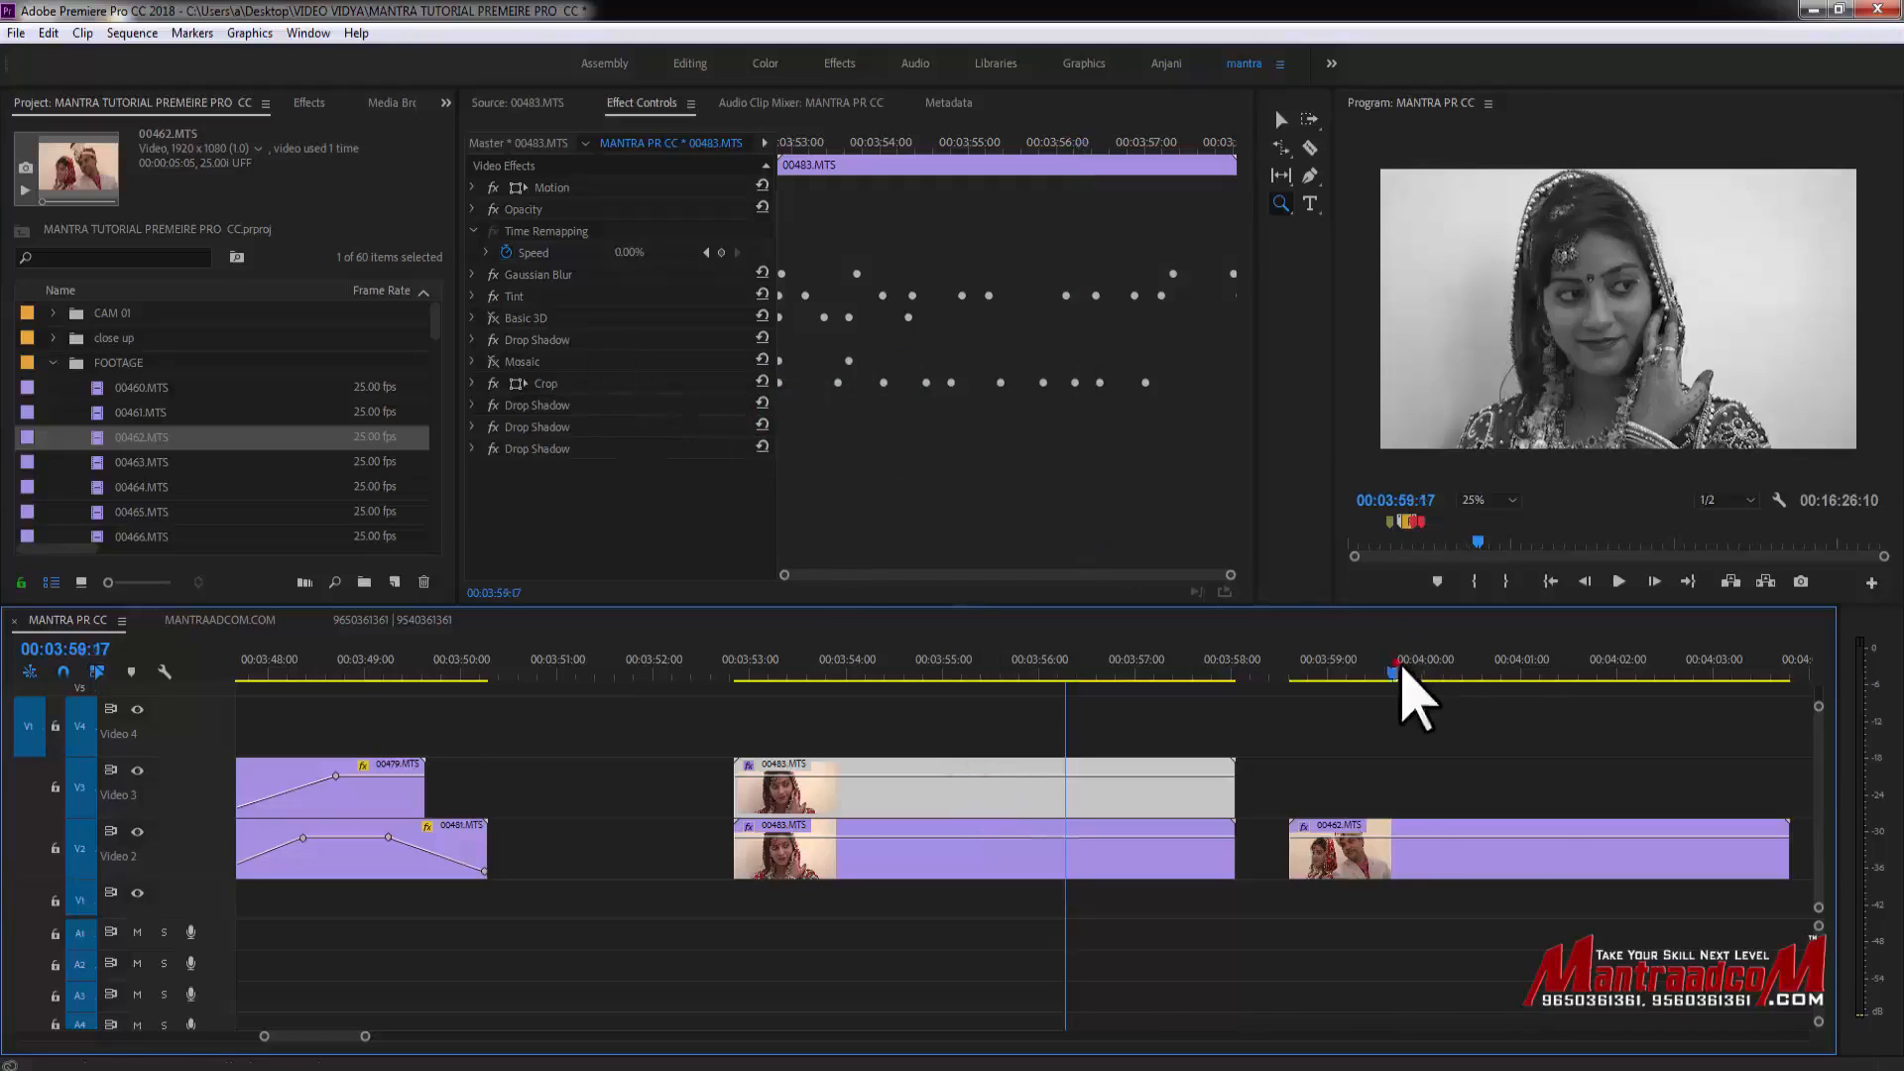
pyautogui.click(1540, 675)
pyautogui.press('v')
pyautogui.click(1461, 870)
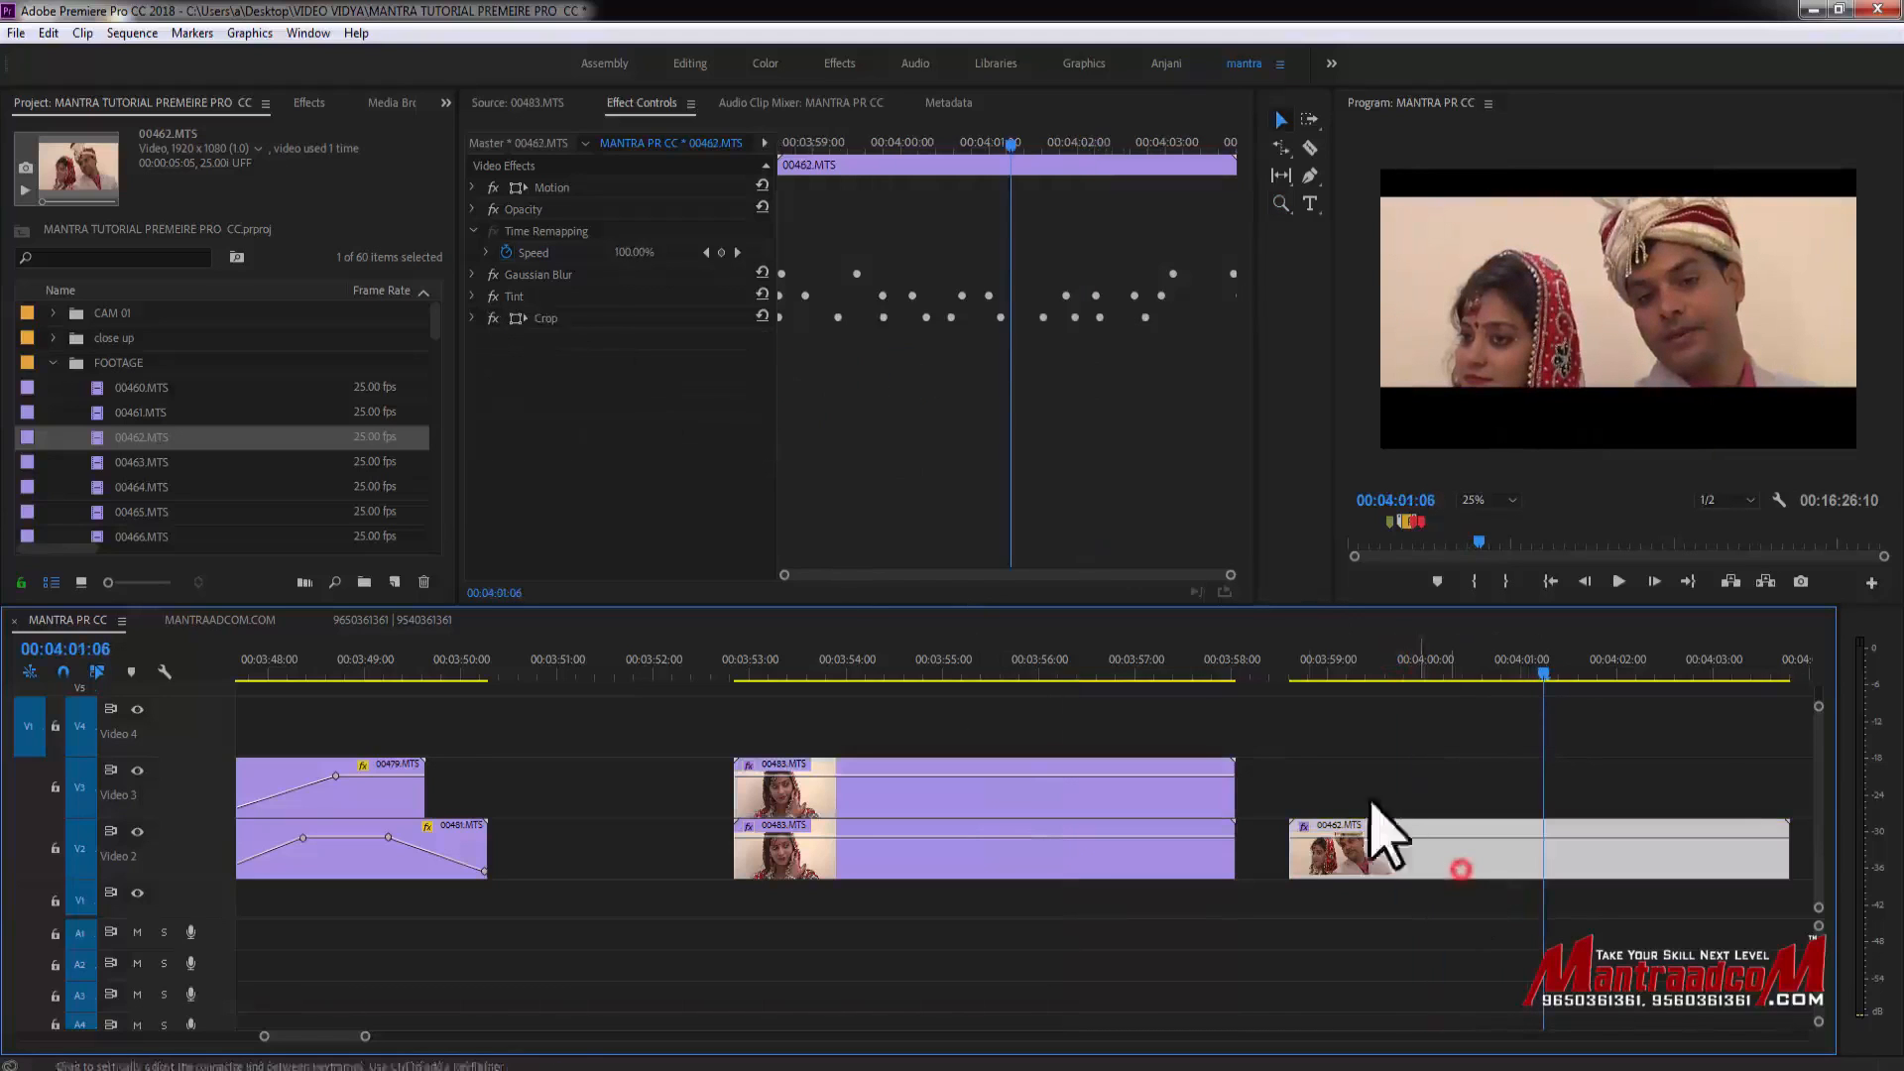
pyautogui.click(548, 277)
pyautogui.click(516, 320)
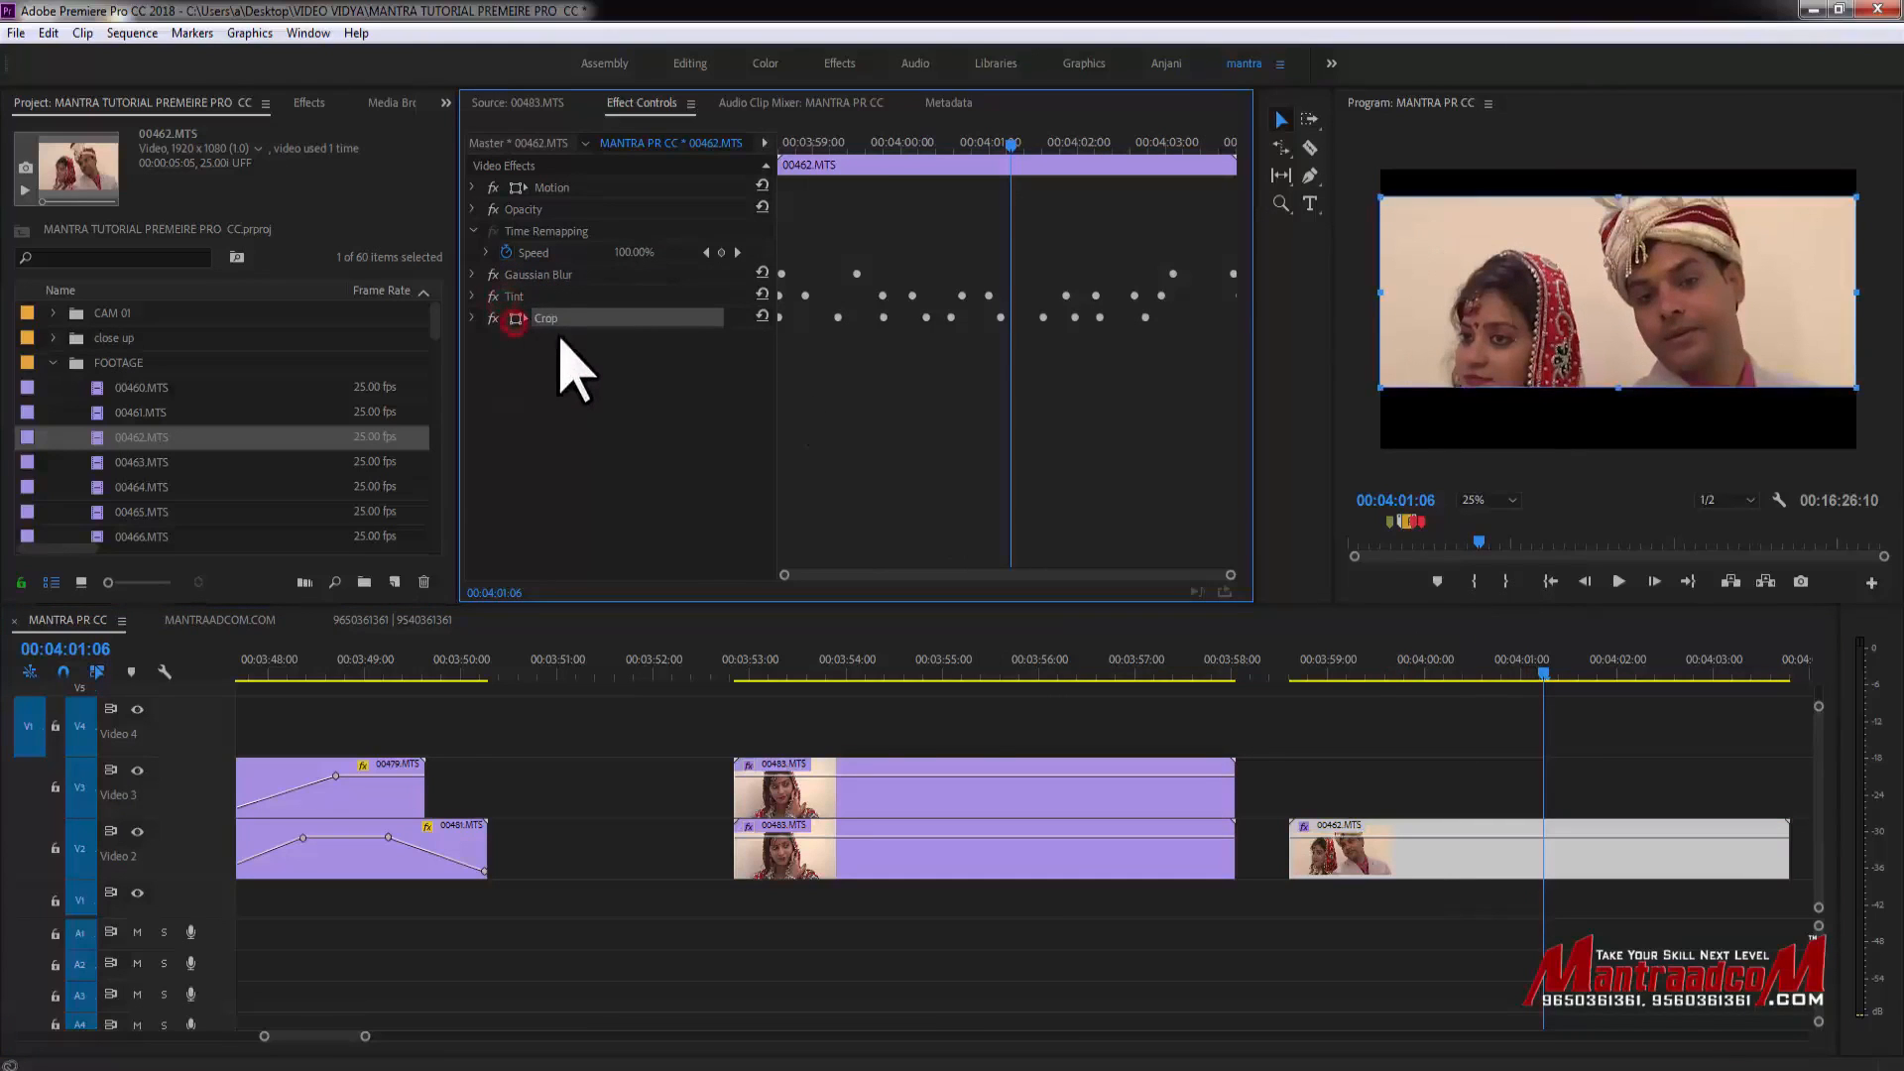
pyautogui.hotkey('ctrl', 'a')
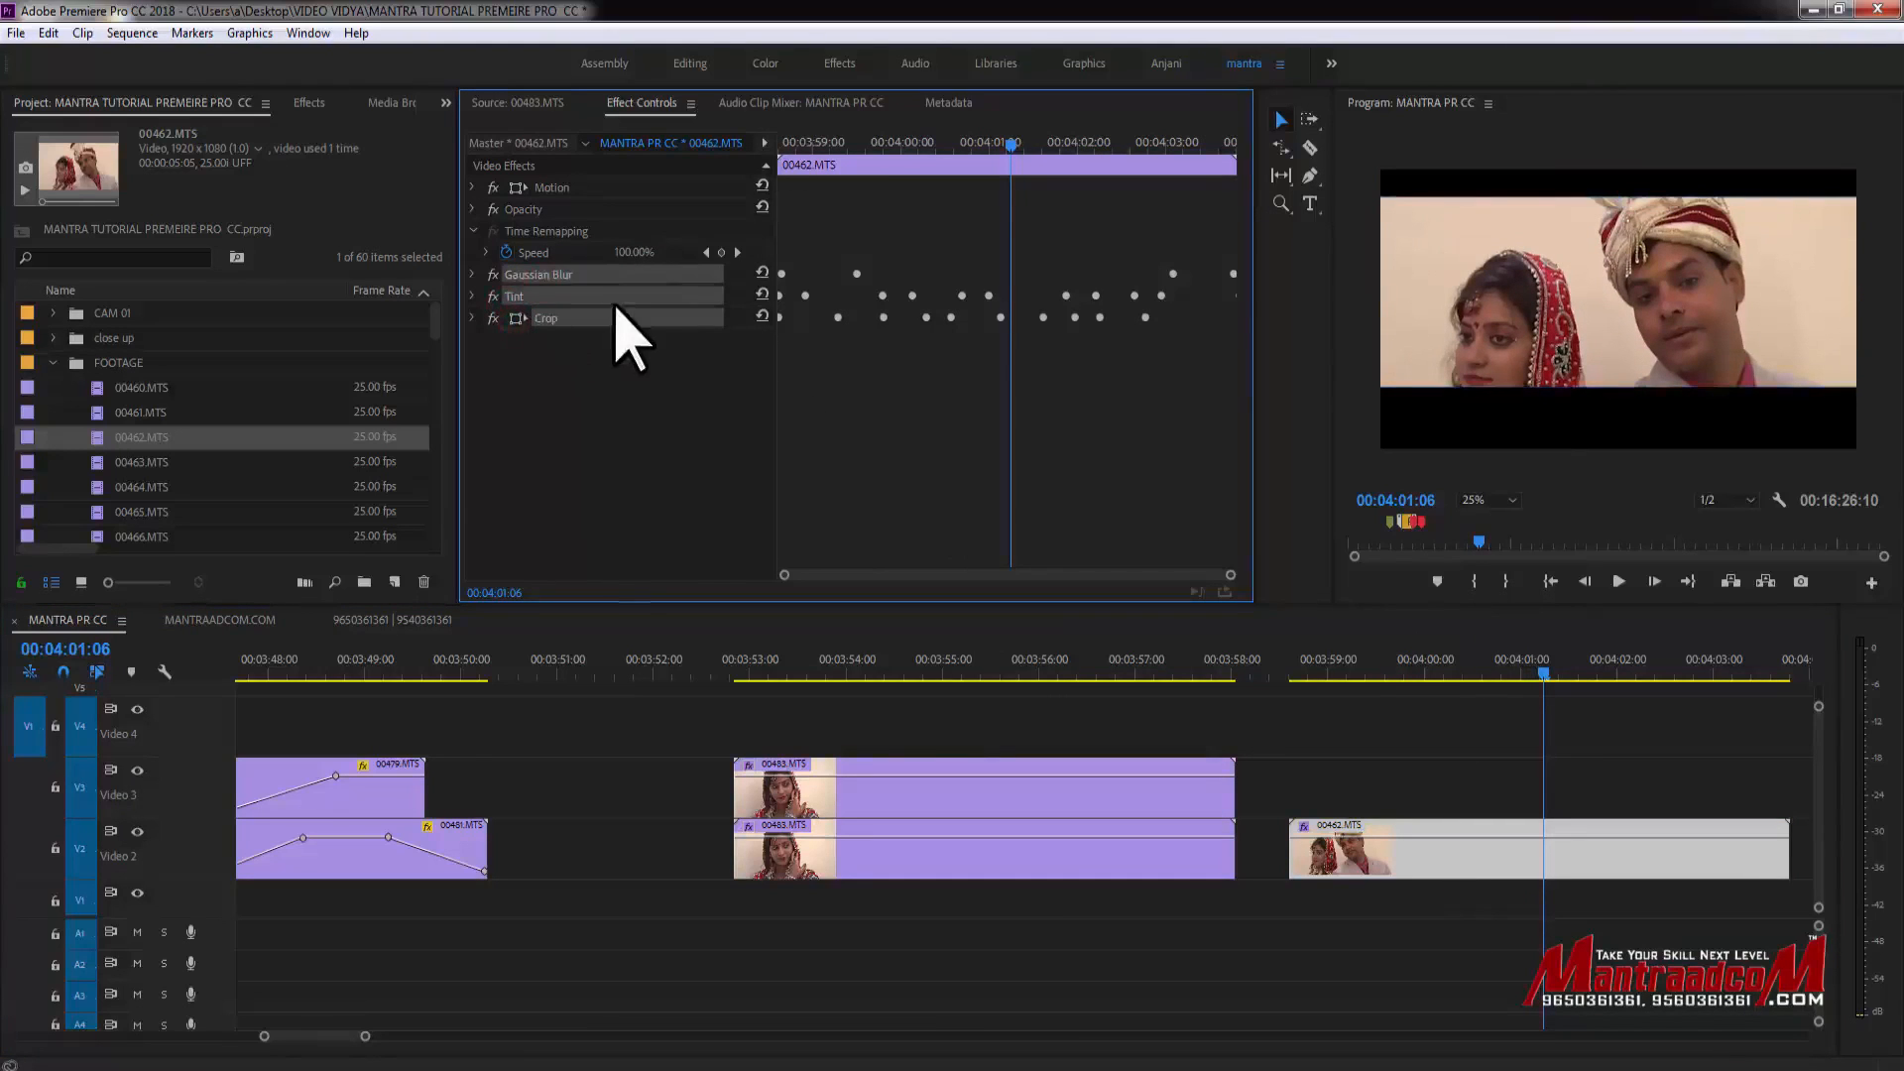
pyautogui.press('Delete')
# - Apply the Distort > Magnify effect to the later 00462.MTS clip
pyautogui.click(315, 102)
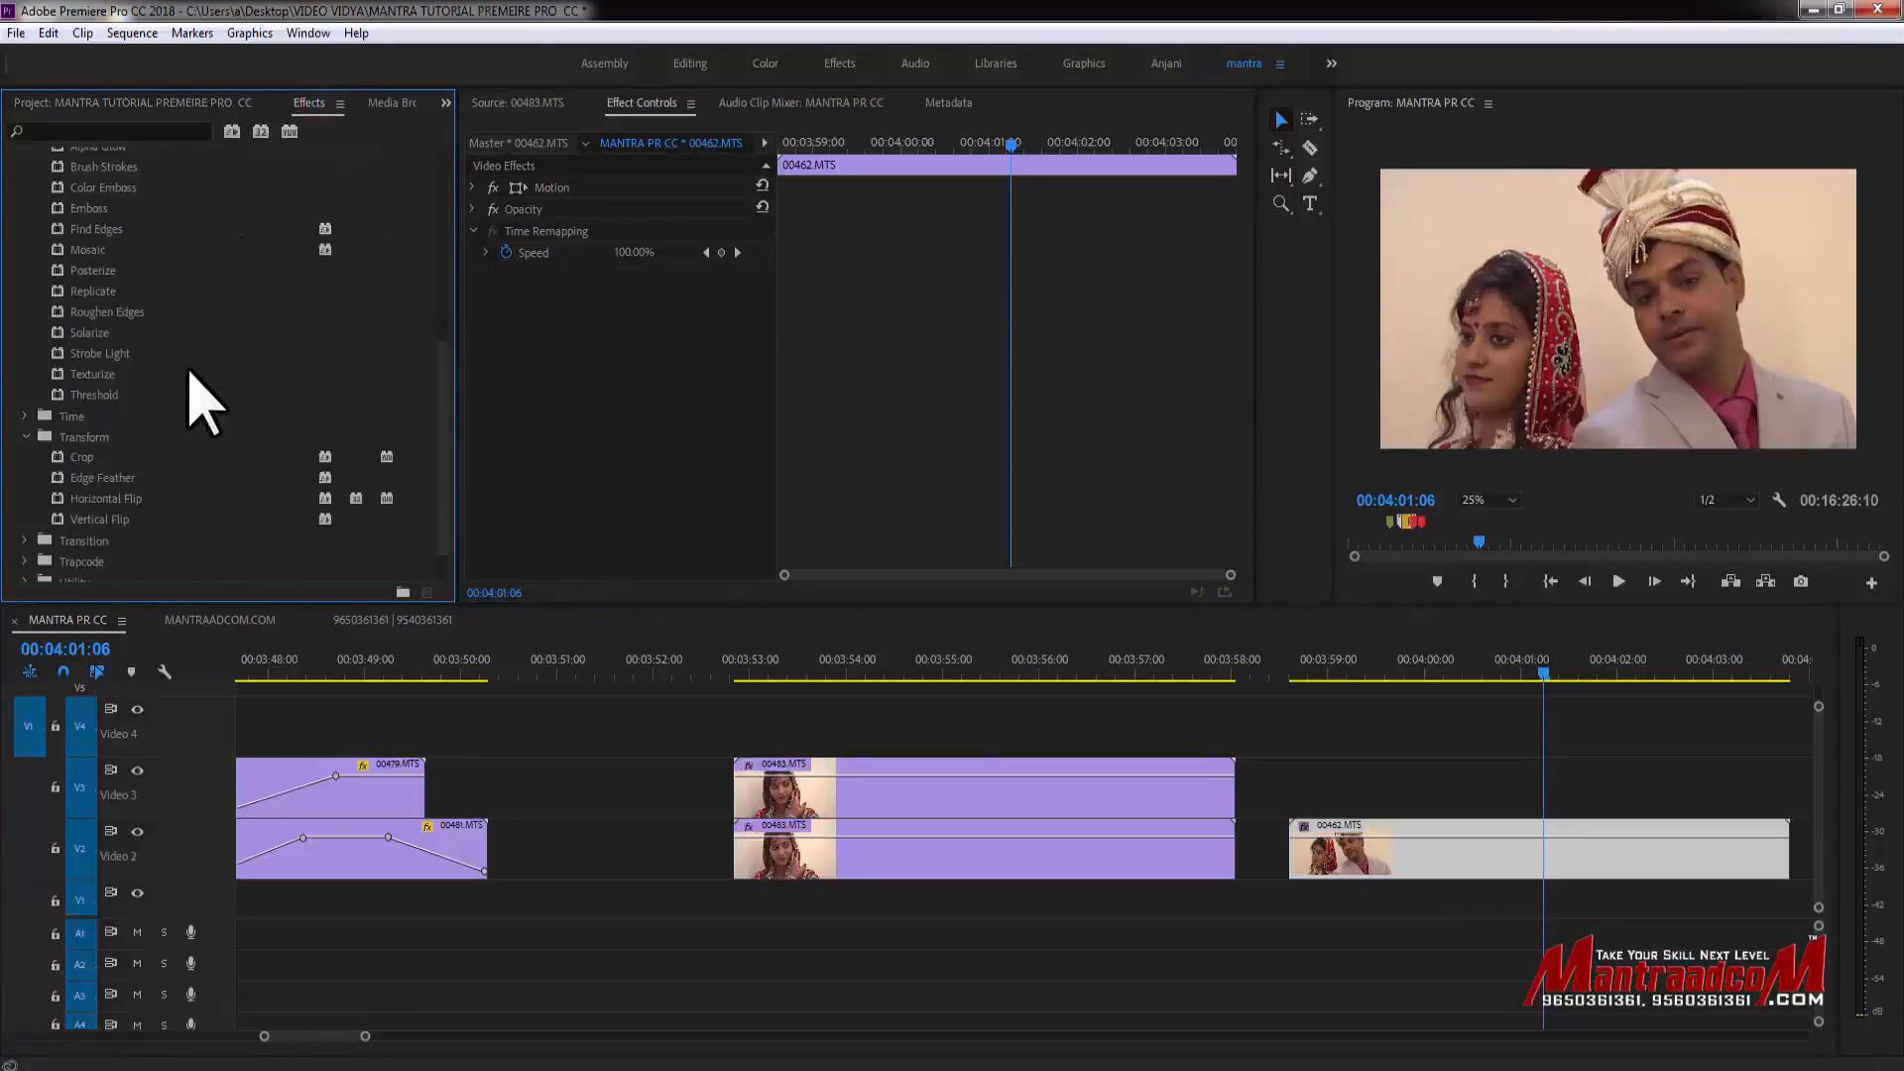
pyautogui.moveTo(443, 387); pyautogui.dragTo(444, 198)
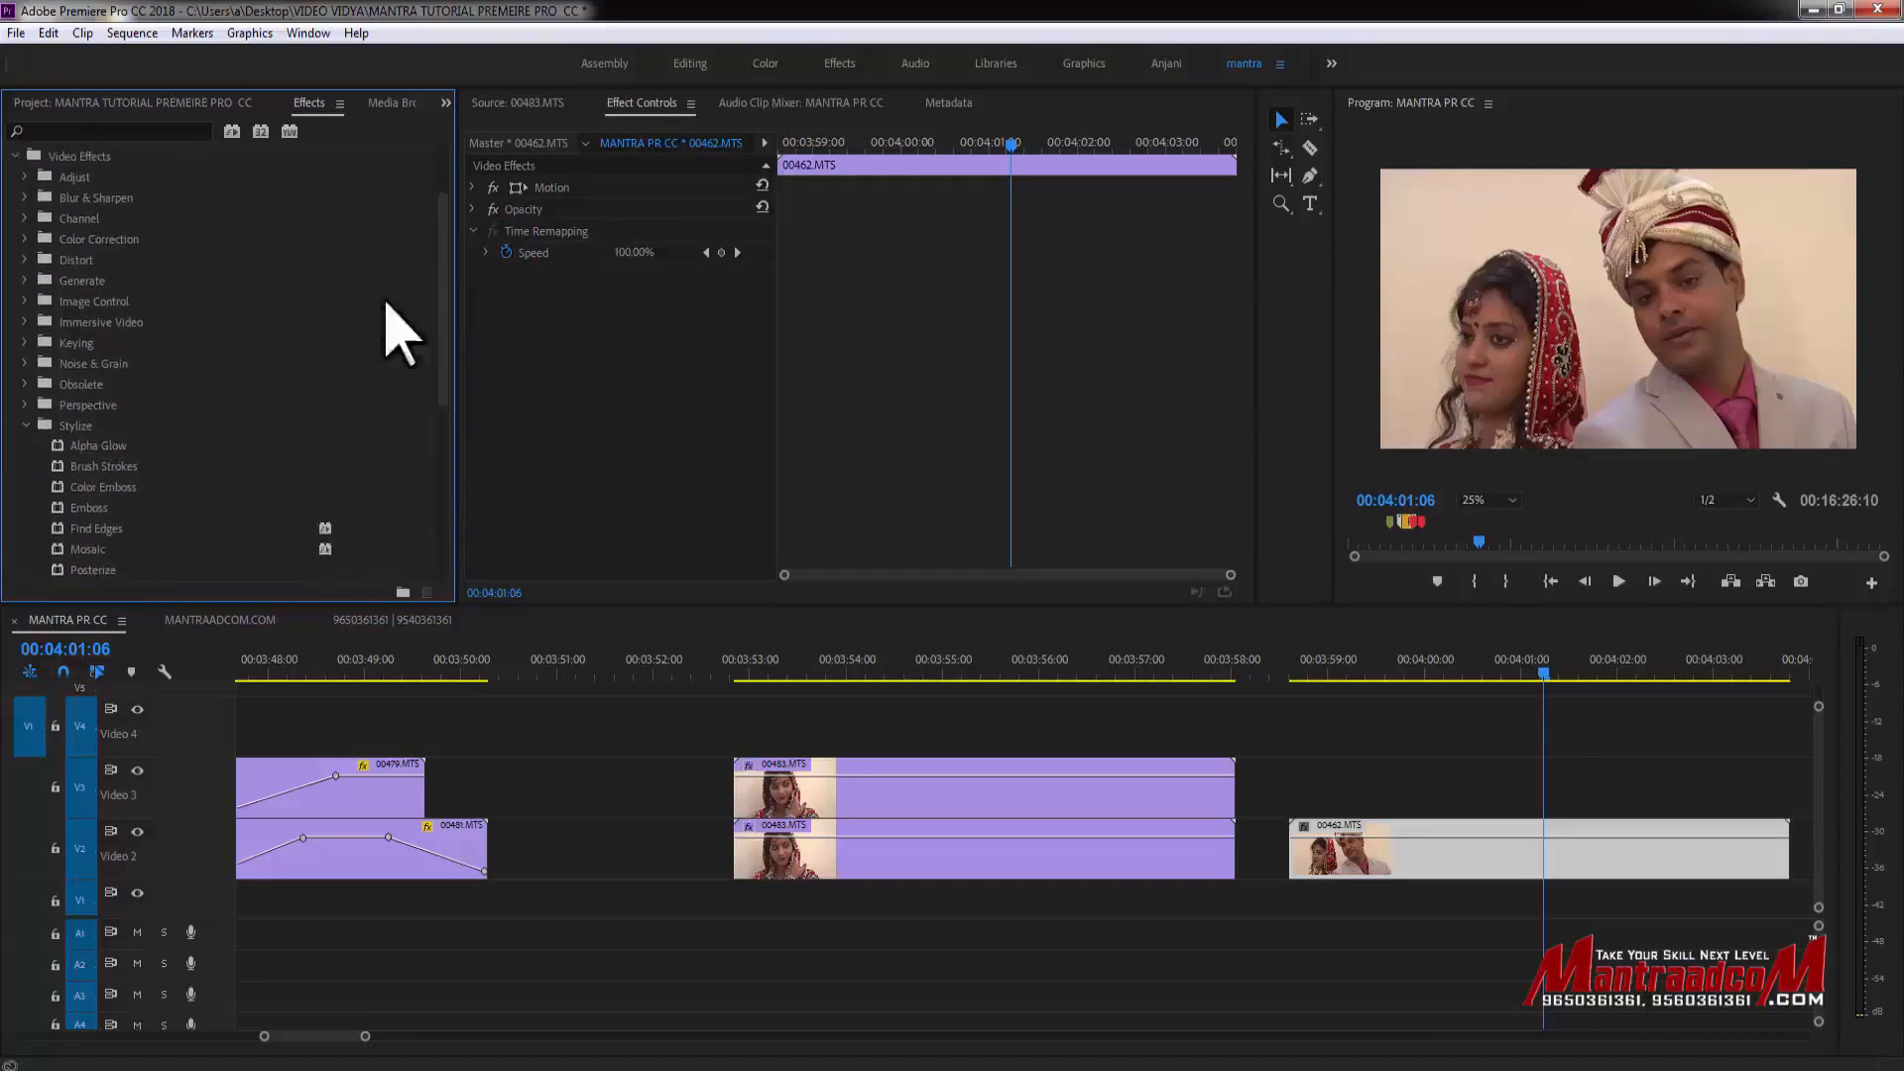
pyautogui.click(25, 302)
pyautogui.click(25, 301)
pyautogui.click(24, 260)
pyautogui.moveTo(89, 321); pyautogui.dragTo(1386, 861)
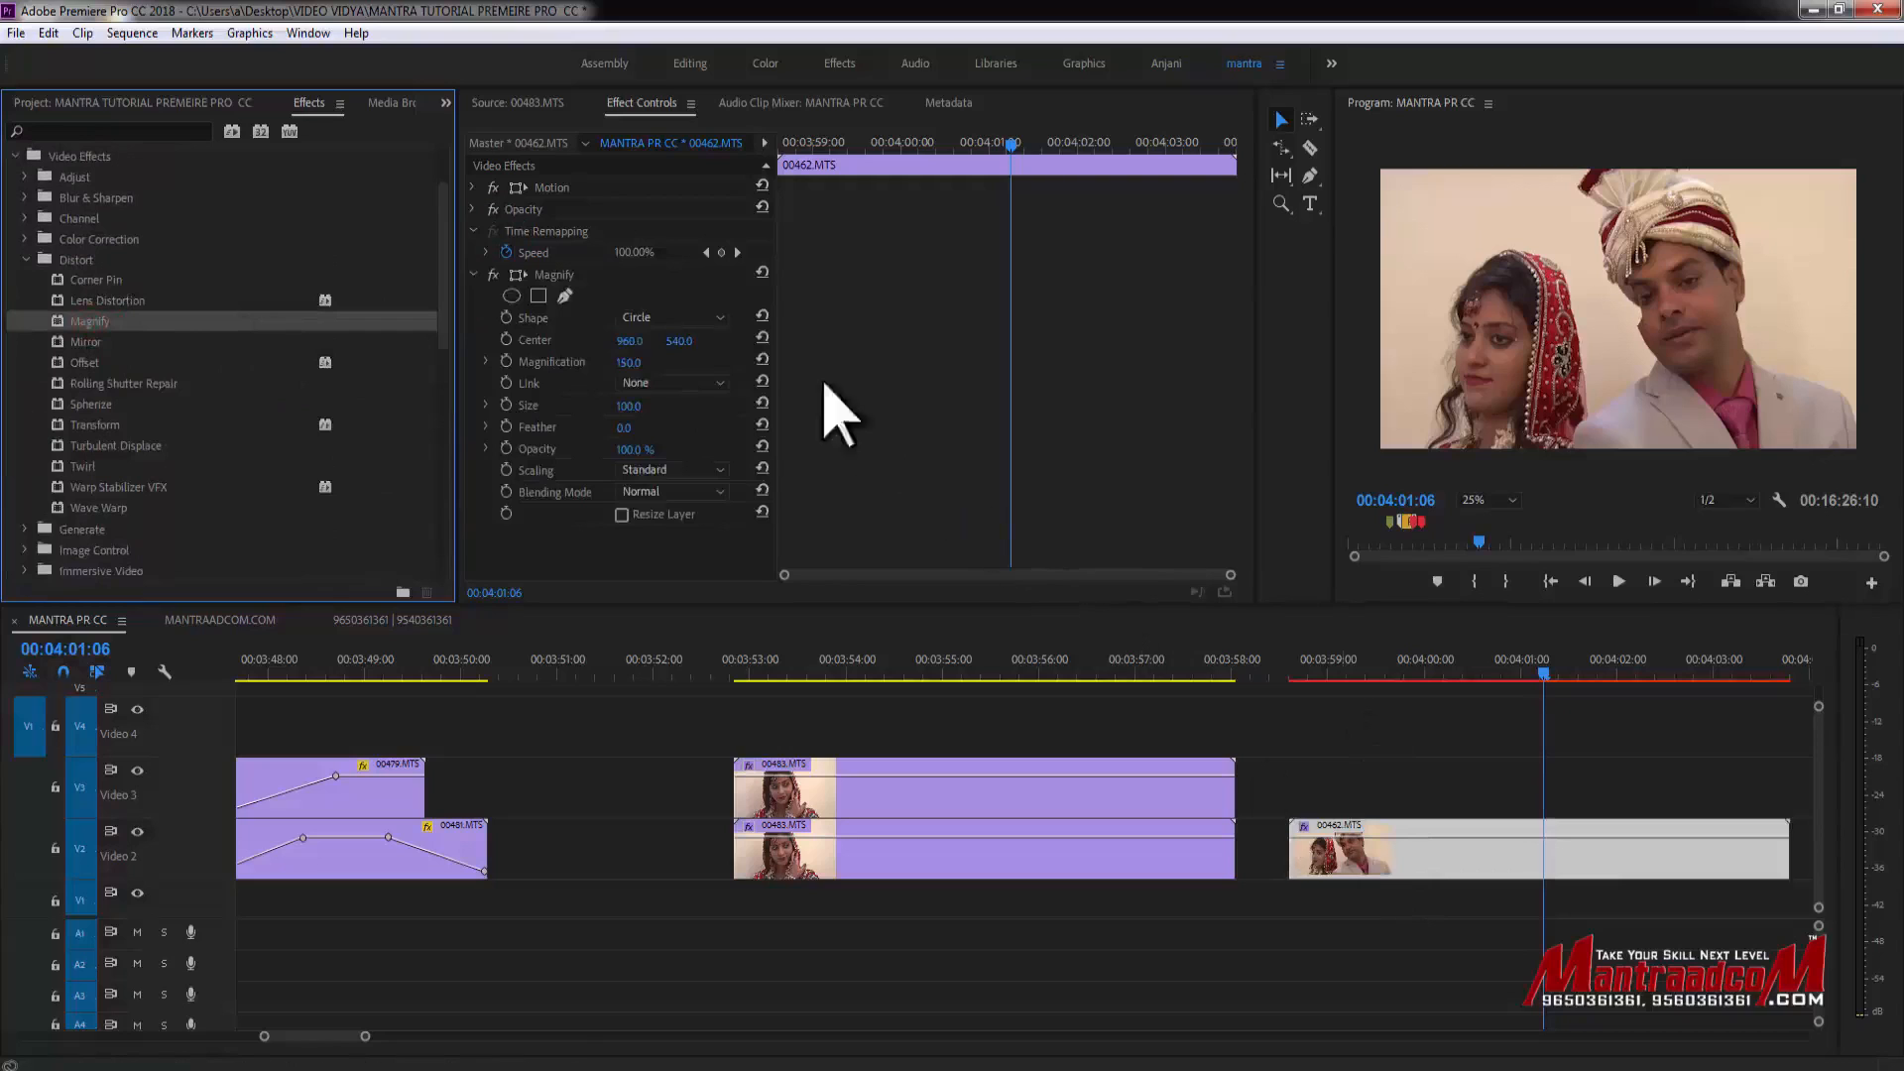
# - Set the Magnify effect's Center to 1105, 540, Magnification to 344 and Size to 466
pyautogui.click(1375, 659)
pyautogui.moveTo(629, 362); pyautogui.dragTo(658, 362)
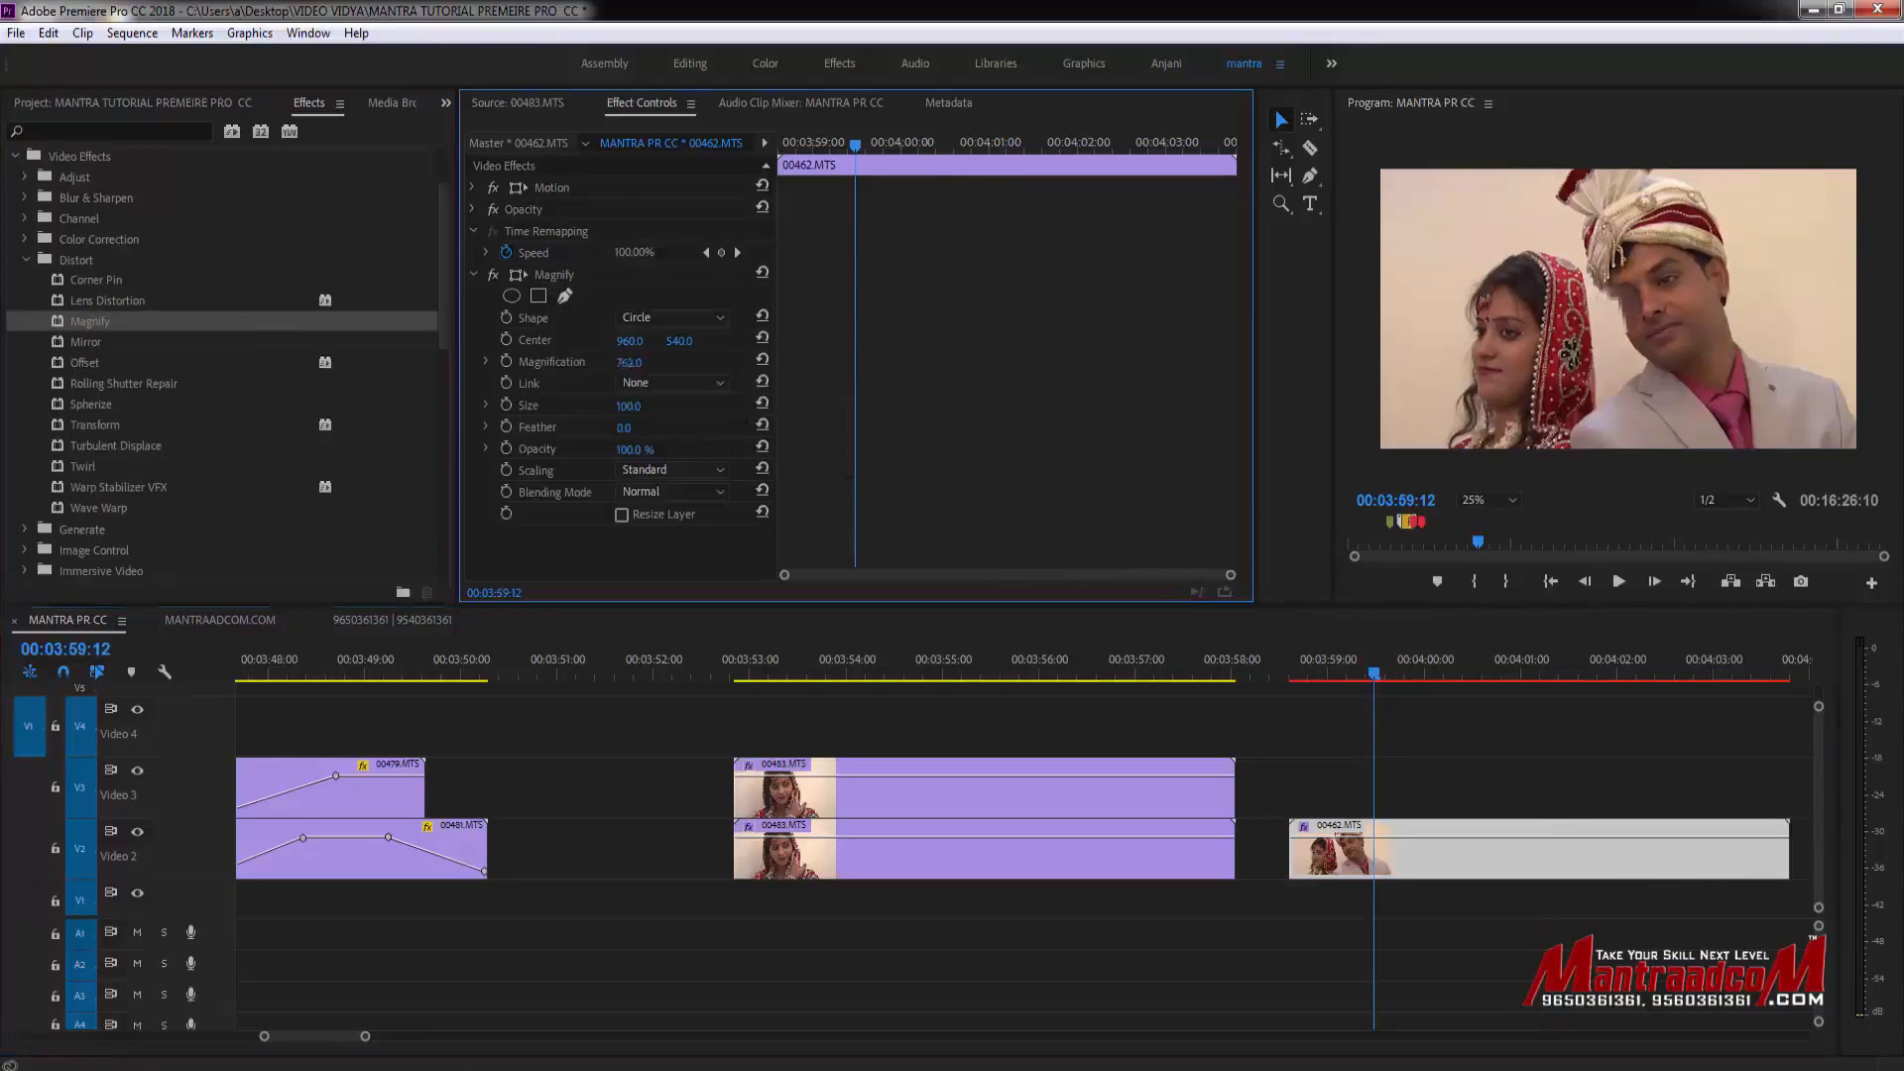
pyautogui.moveTo(636, 344); pyautogui.dragTo(682, 344)
pyautogui.moveTo(636, 407); pyautogui.dragTo(739, 406)
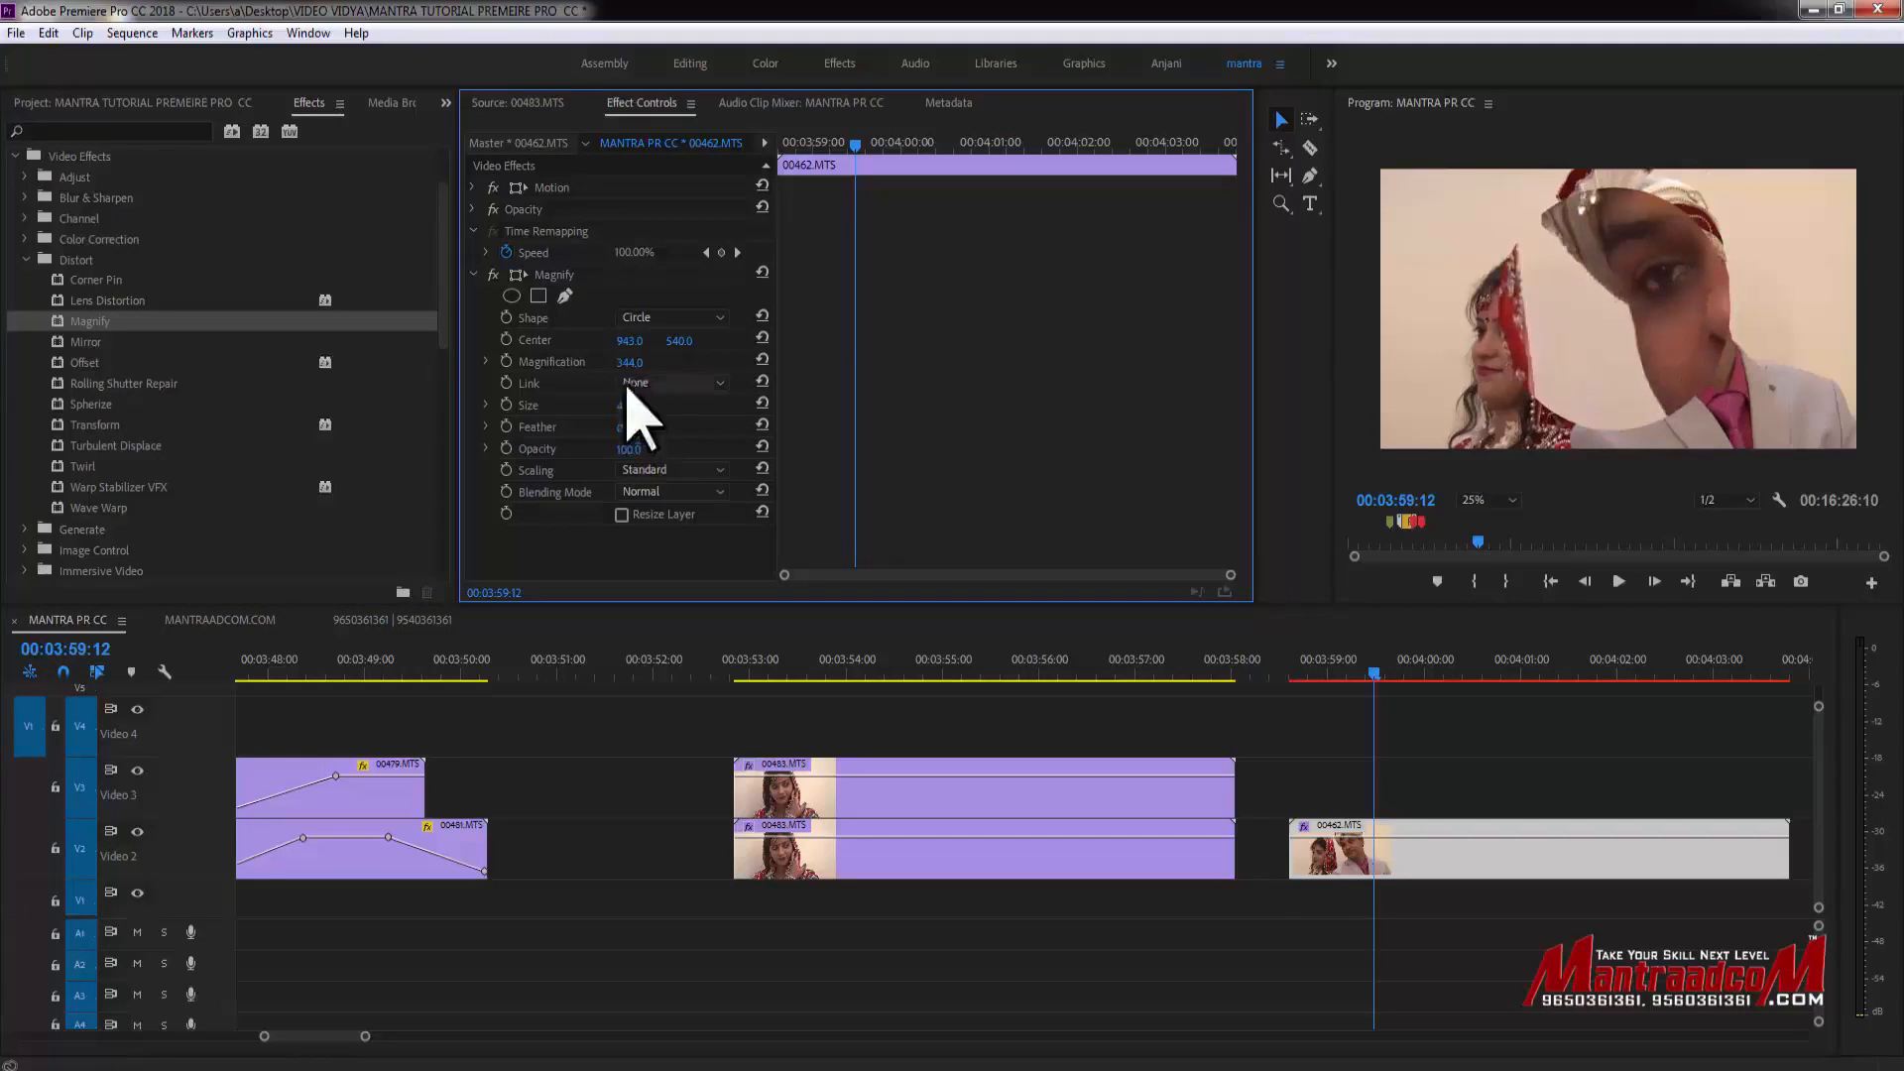
pyautogui.moveTo(635, 340)
pyautogui.mouseDown()
pyautogui.moveTo(660, 341)
pyautogui.moveTo(638, 341)
pyautogui.mouseUp()
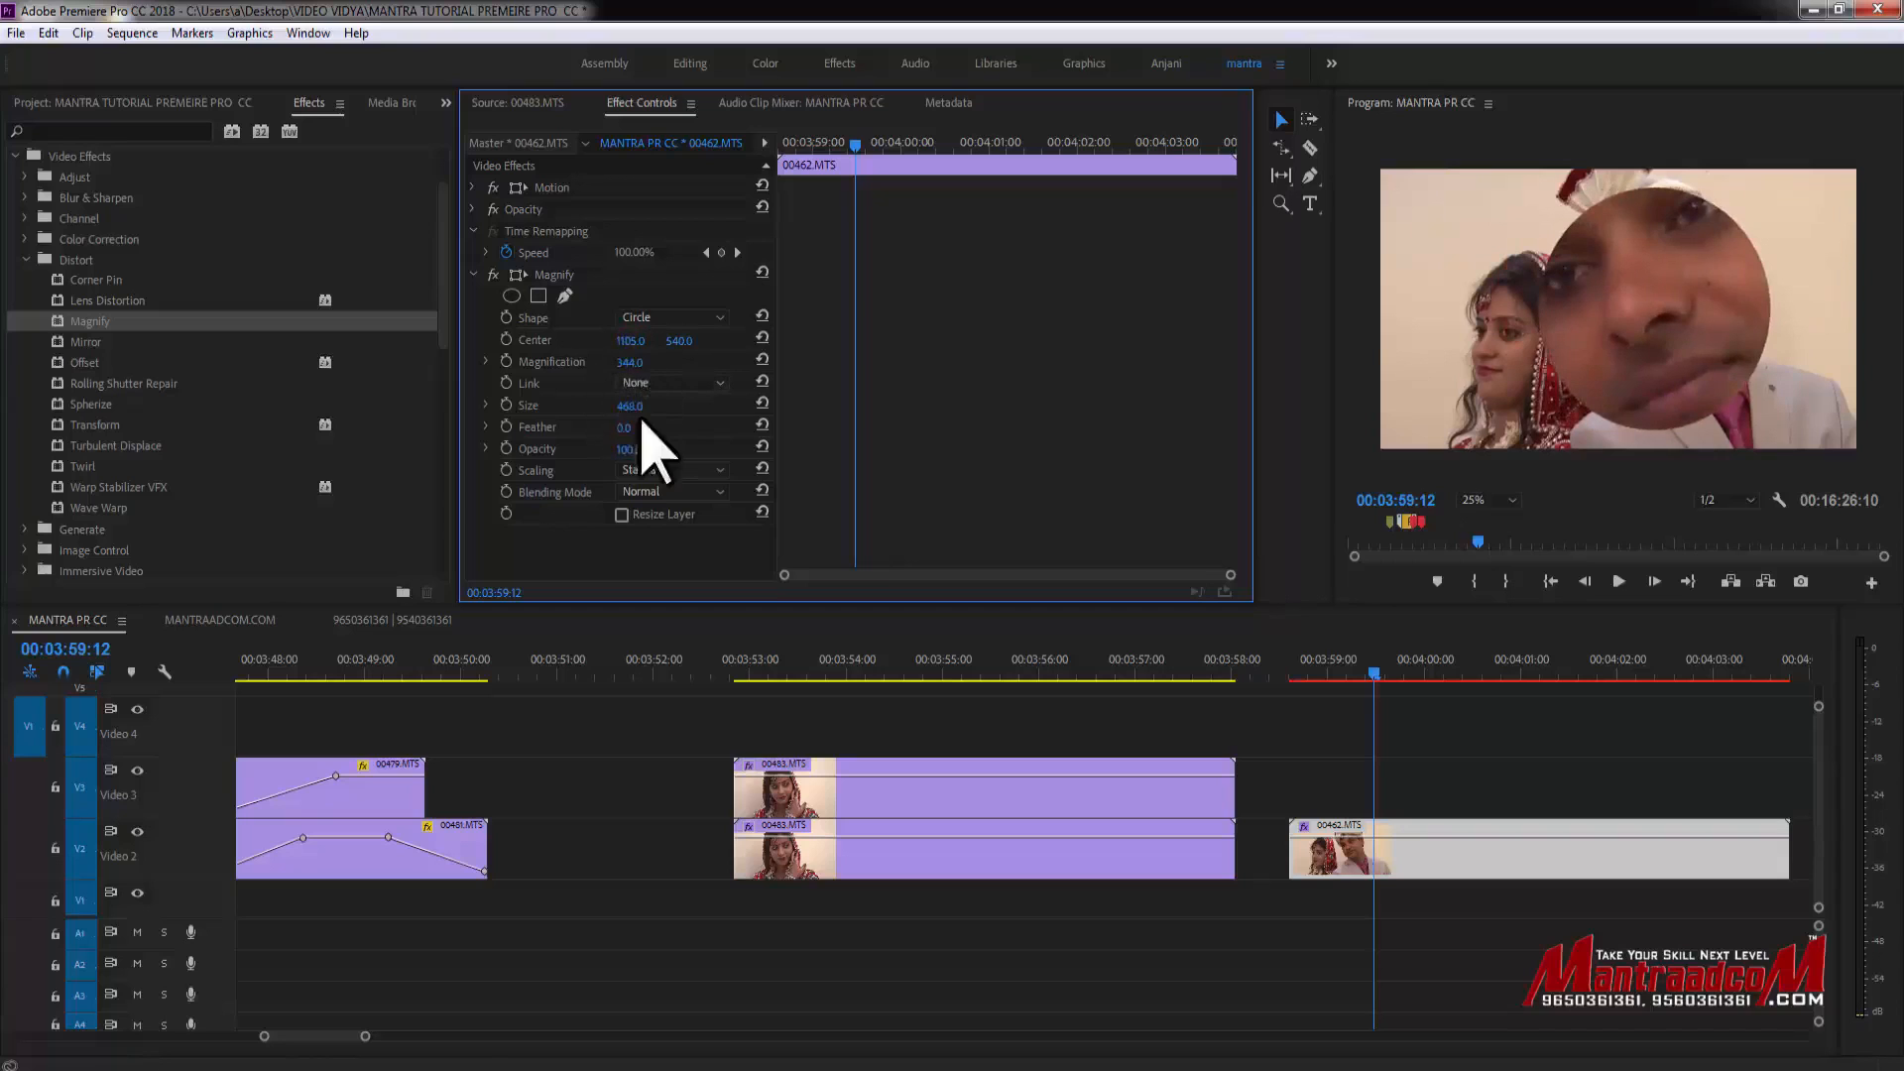